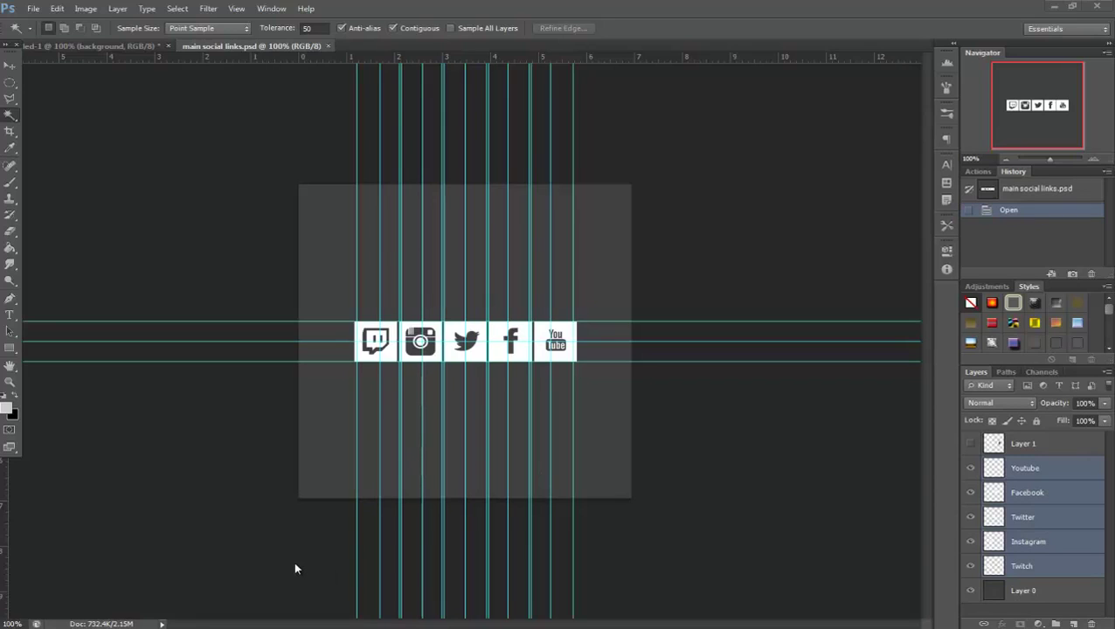
- Switch to the blank Untitled-1 document and select the Move tool
click(119, 45)
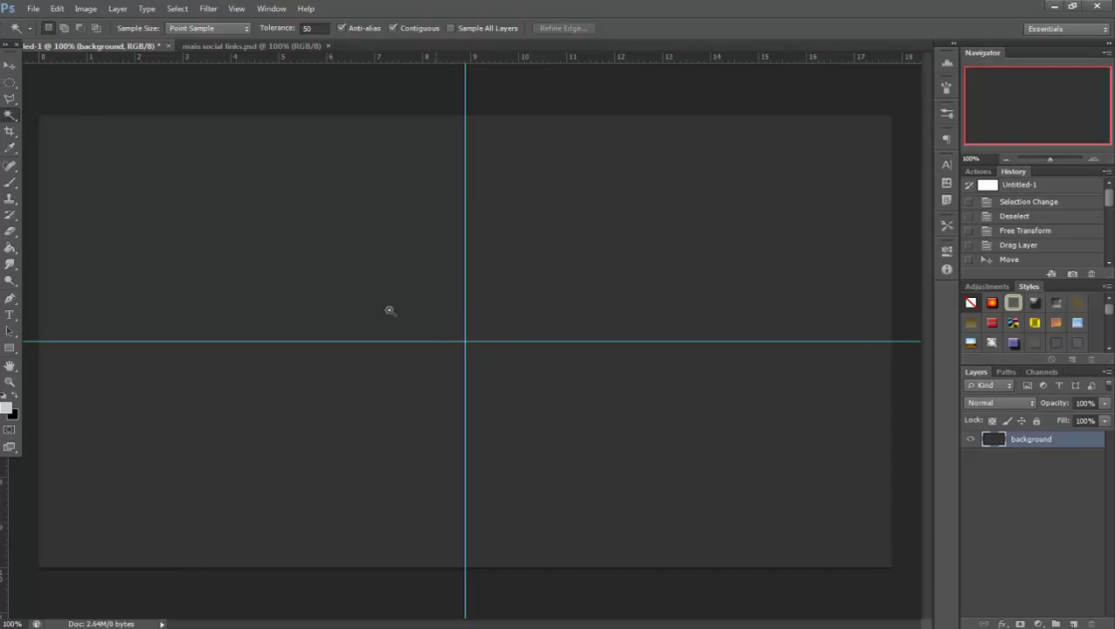
click(9, 65)
- Drag the horizontal and vertical guides off the canvas and hide the rulers
drag(533, 342, 480, 14)
drag(466, 93, 466, 27)
key(ctrl+r)
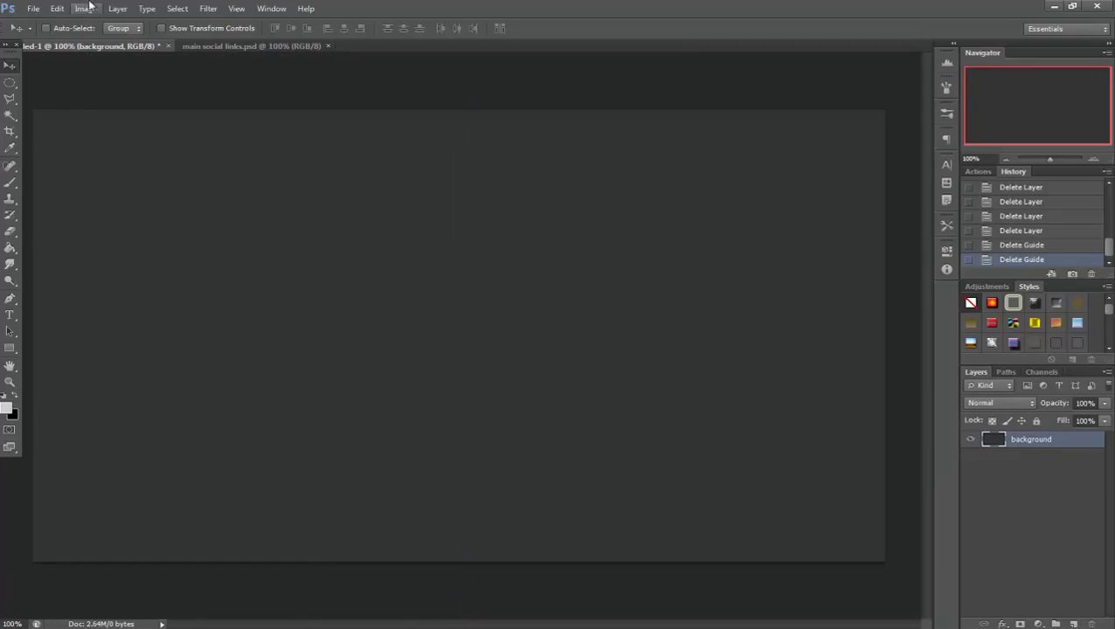
- Flatten the image with Layer > Flatten Image, then start unlocking the Background layer
click(117, 8)
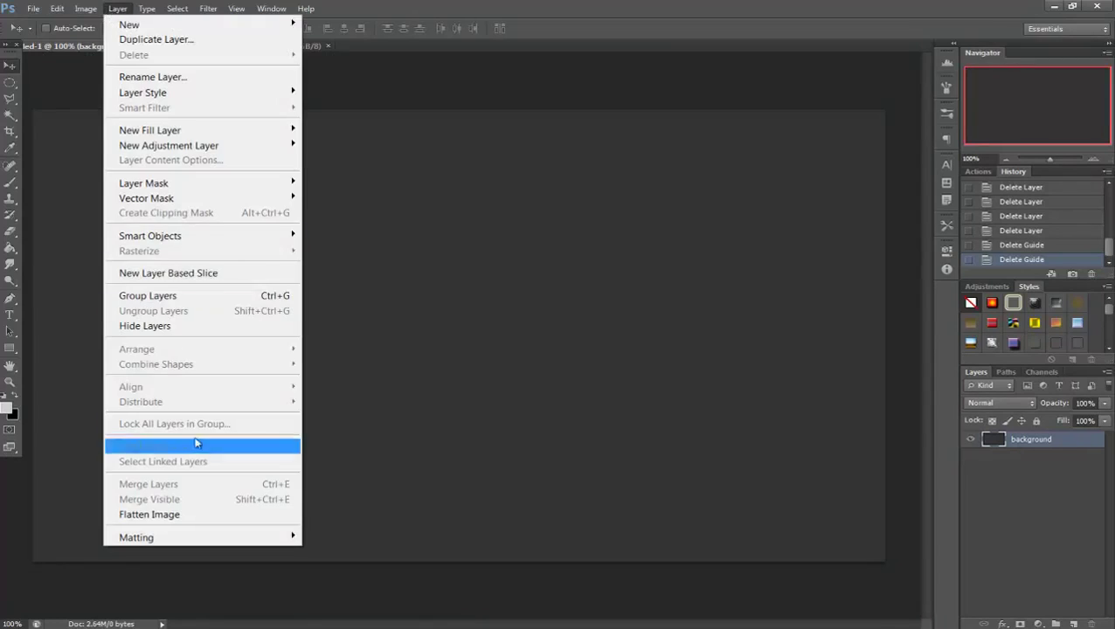
click(179, 515)
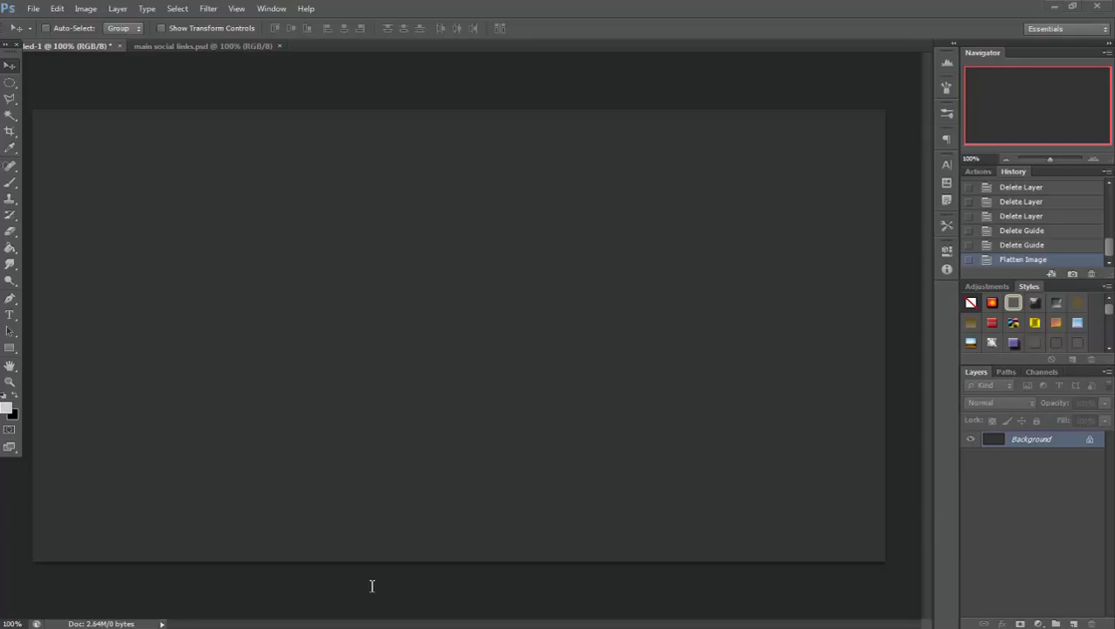
double_click(1069, 440)
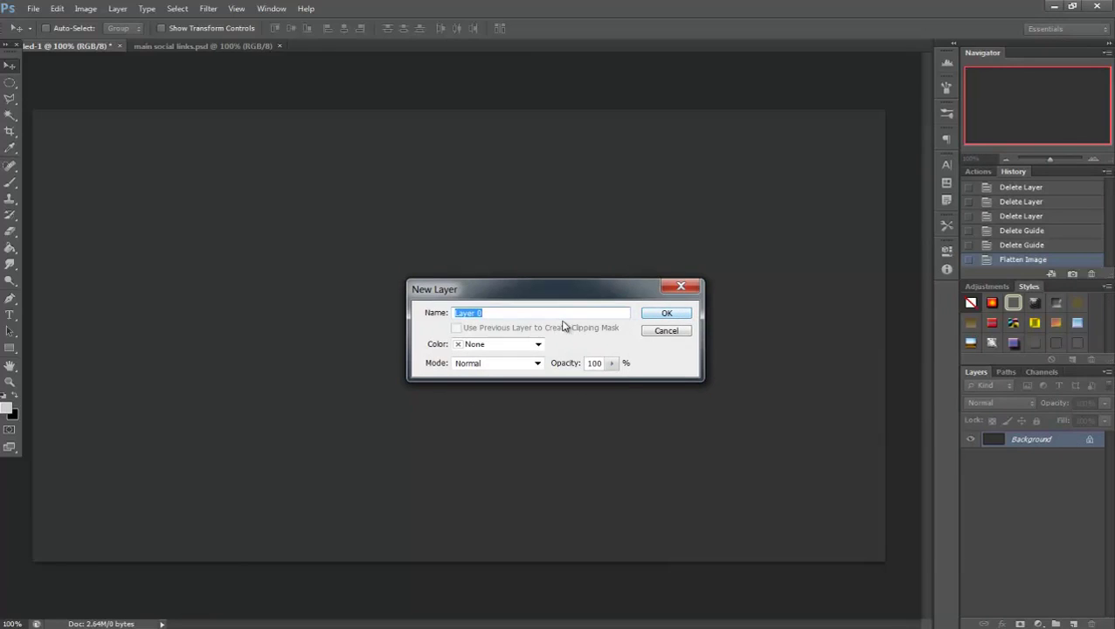
- Name the unlocked layer 'Background', toggle its visibility off and on, and start Free Transform
text(Background)
click(658, 317)
double_click(971, 440)
click(970, 440)
click(971, 441)
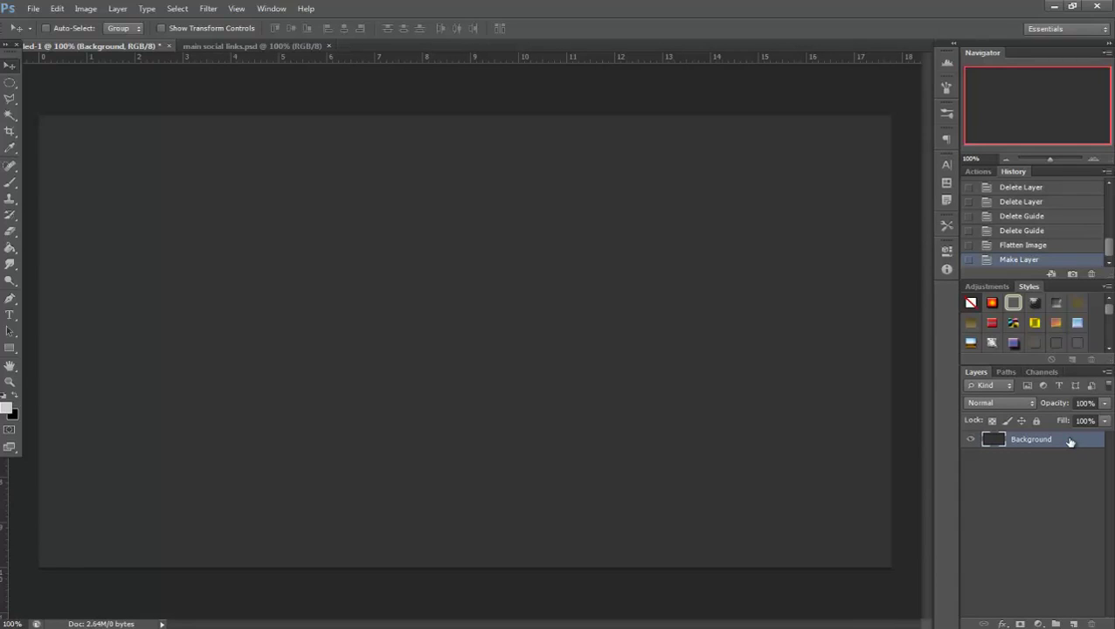
key(ctrl+t)
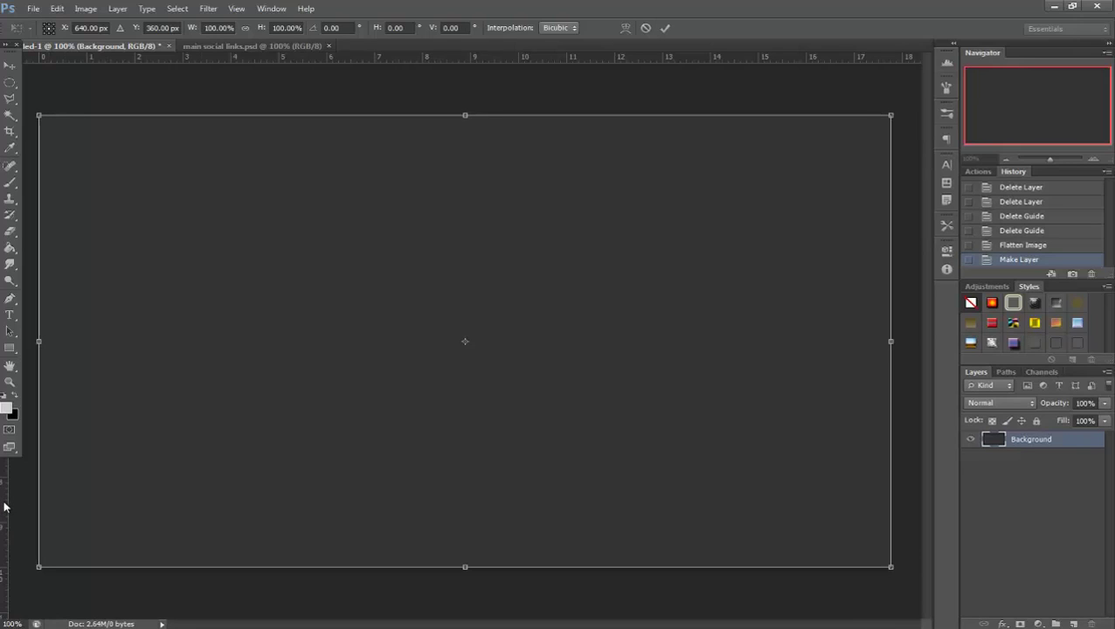
- Drag vertical and horizontal guides to the canvas centre, check them with Navigator zoom, and commit
drag(6, 490, 465, 490)
drag(454, 58, 543, 341)
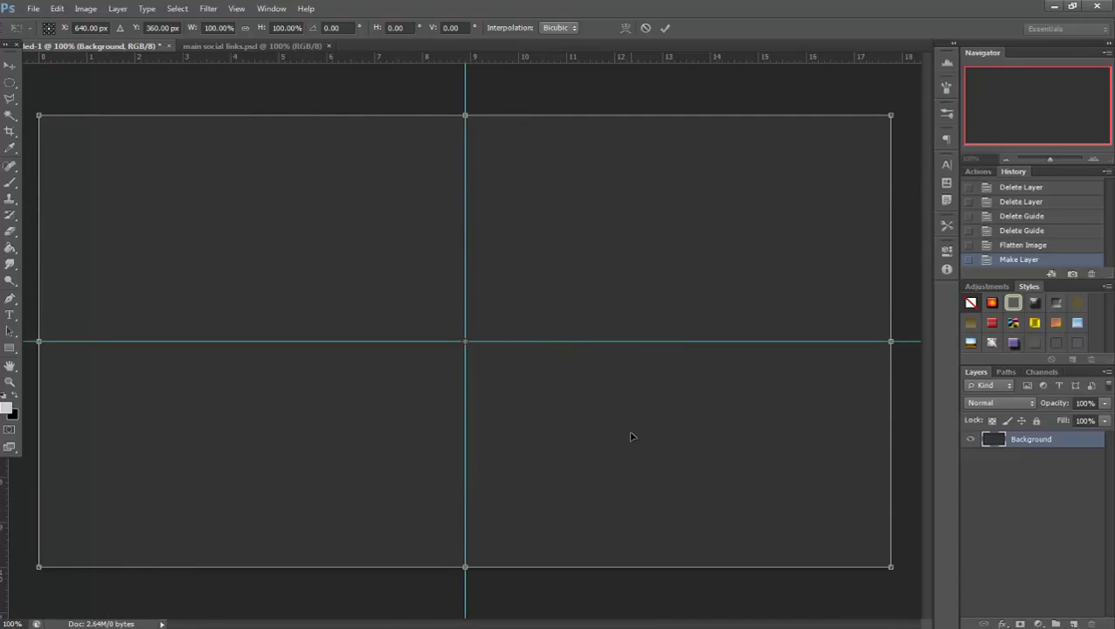
click(1092, 159)
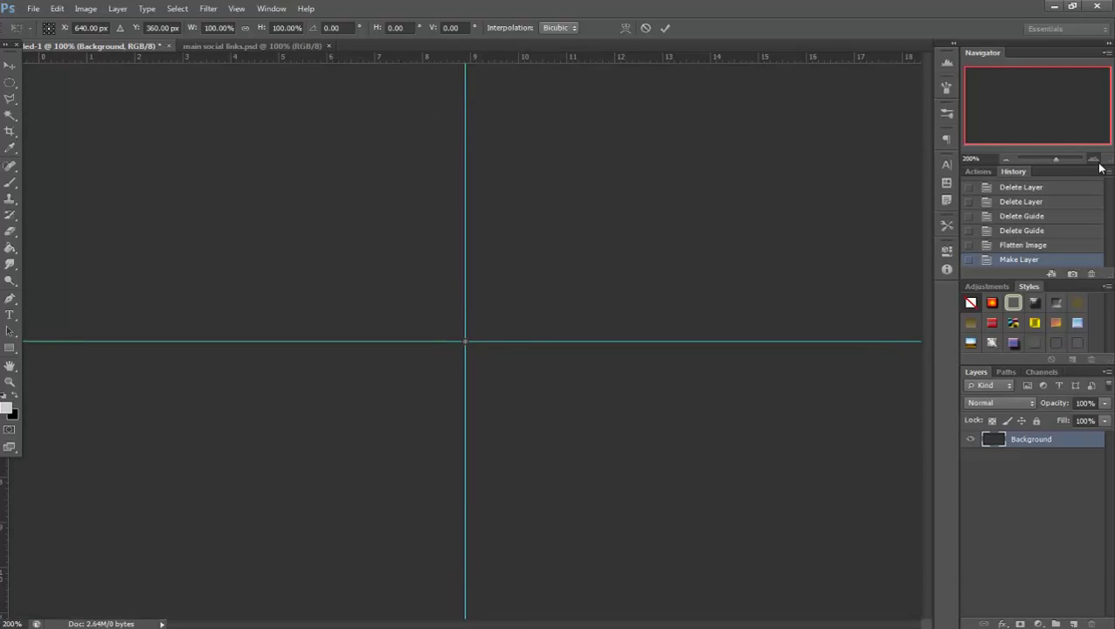
click(1004, 158)
click(1004, 158)
click(1004, 158)
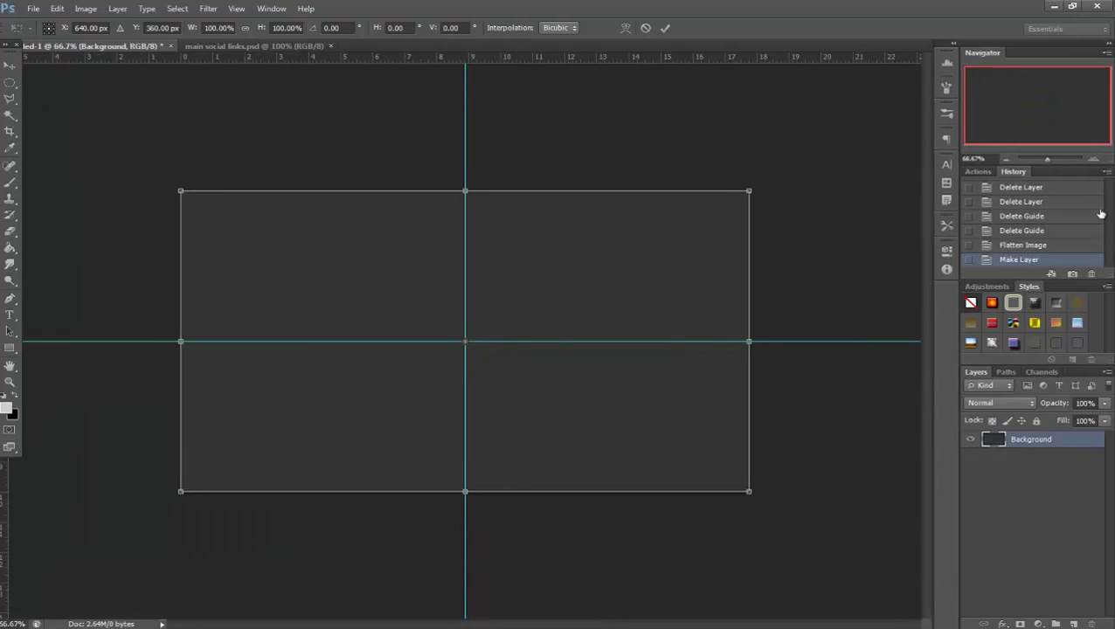
click(1091, 158)
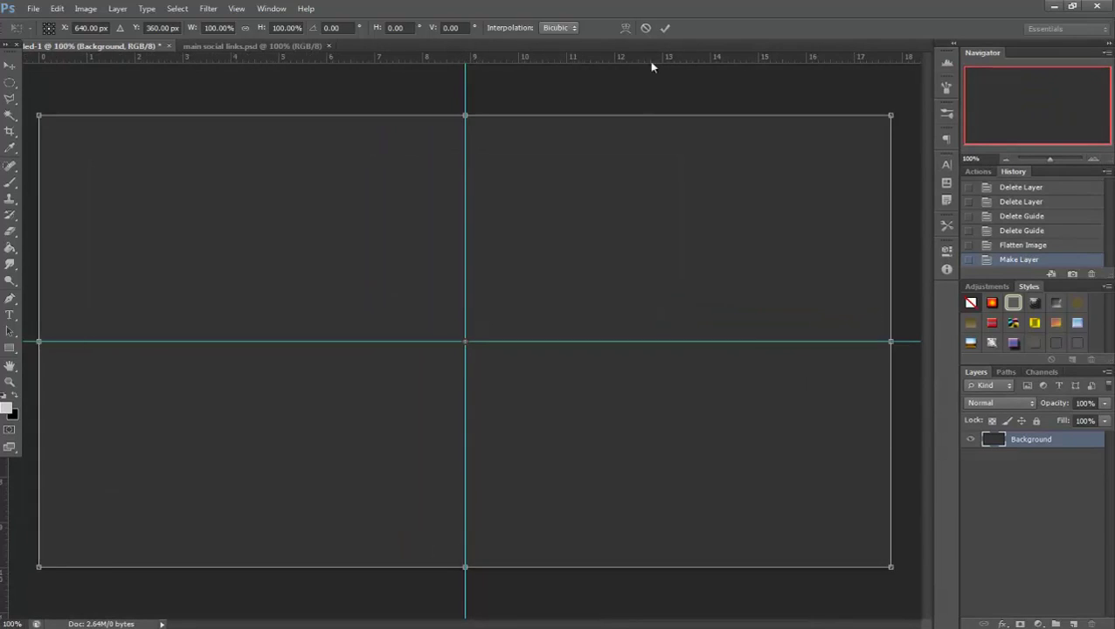
click(665, 27)
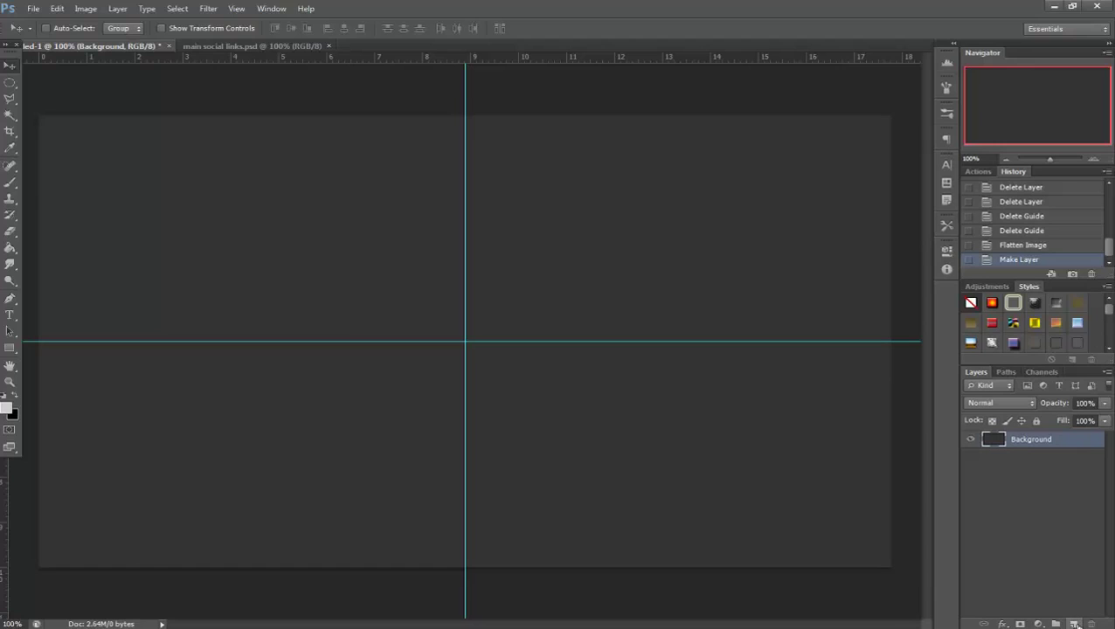
click(1072, 624)
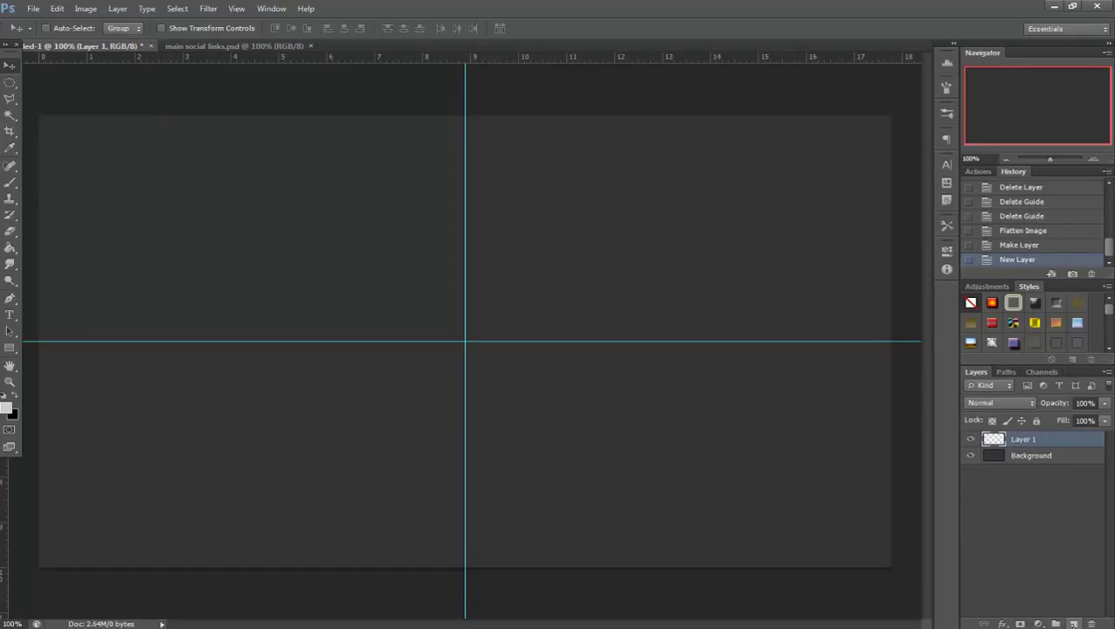
- Undo the default new layer and create a new layer named 'Object' with Ctrl+Shift+N
key(ctrl+z)
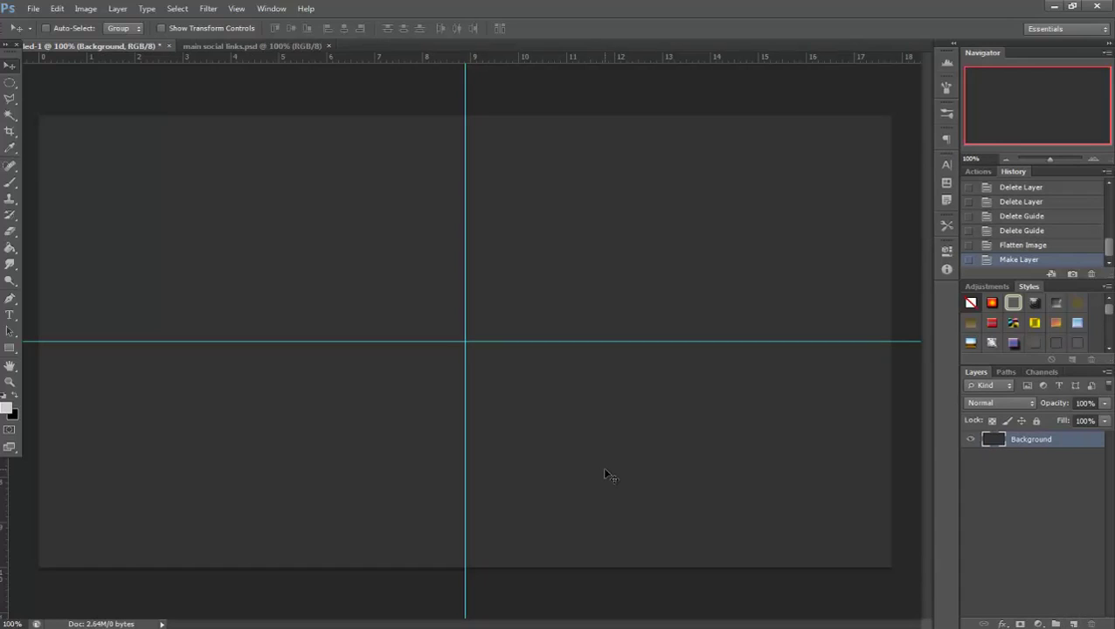
key(ctrl+shift+n)
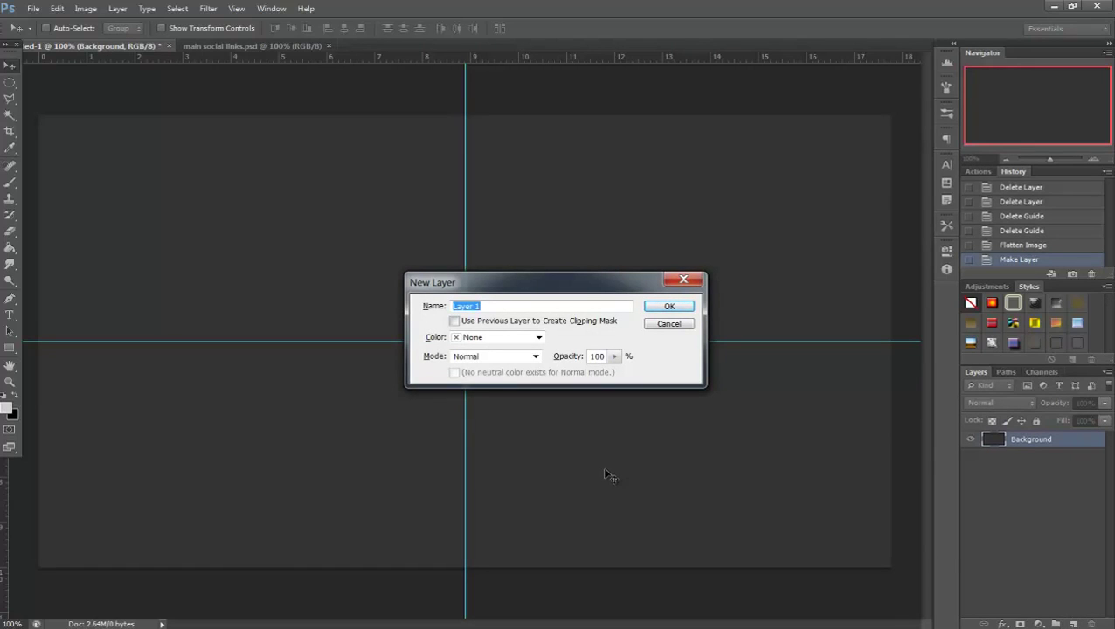
text(Object)
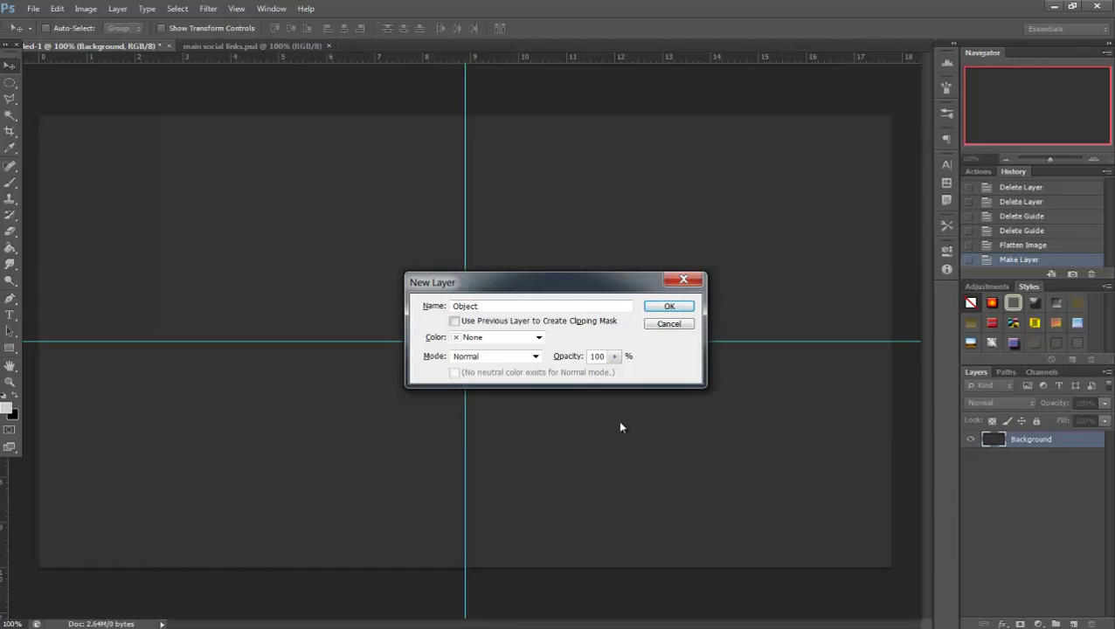
click(680, 306)
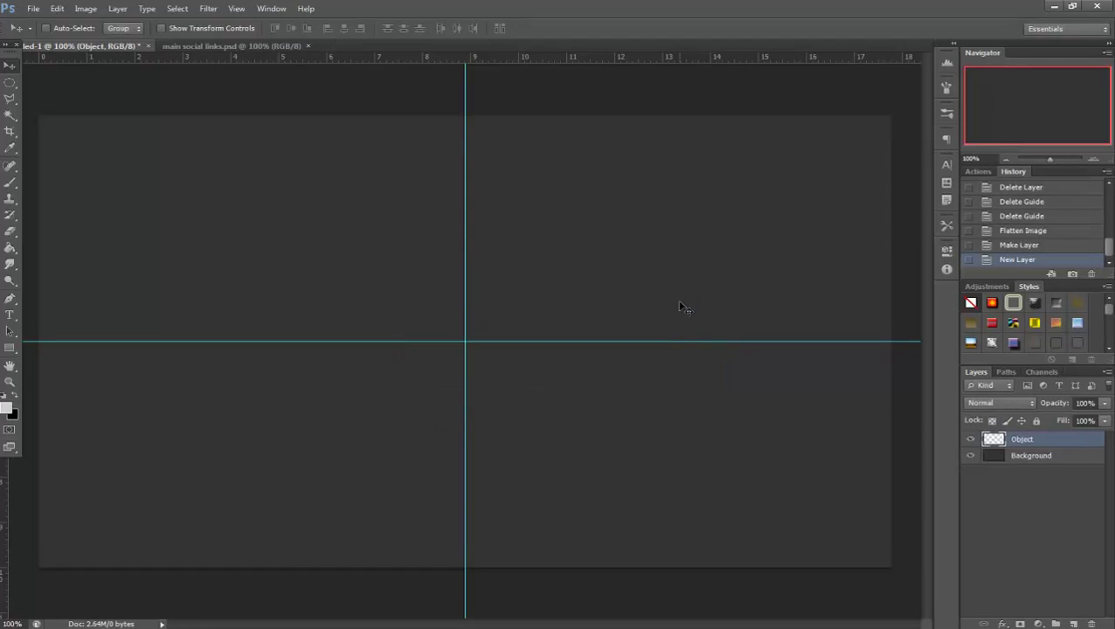
click(256, 45)
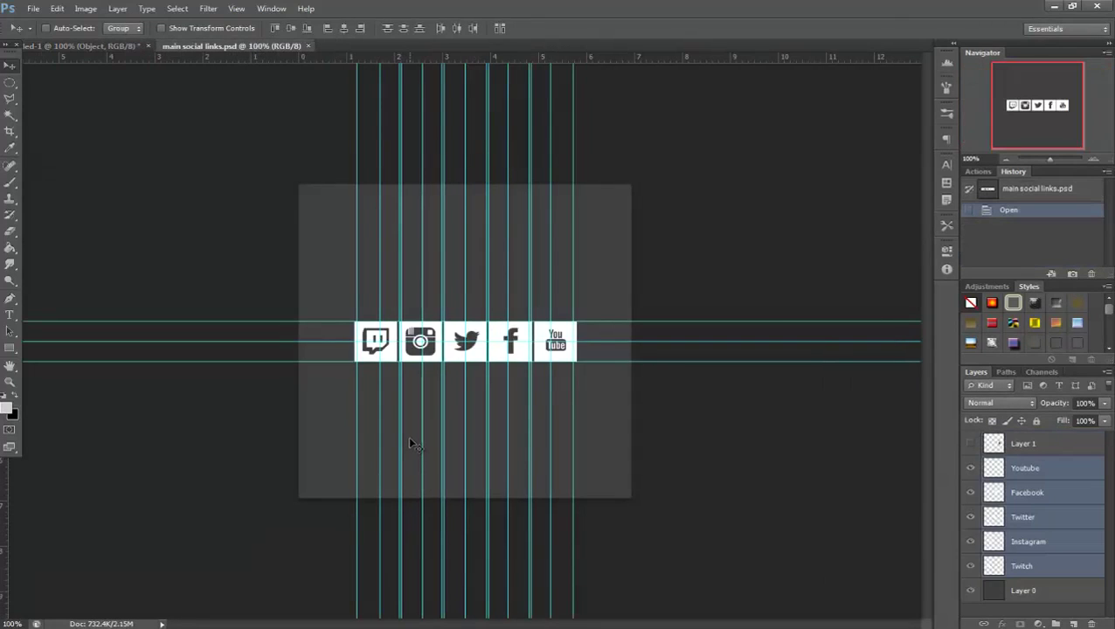
- Toggle the guides on social links.psd with Ctrl+;, then return to Untitled-1
key(ctrl+semicolon)
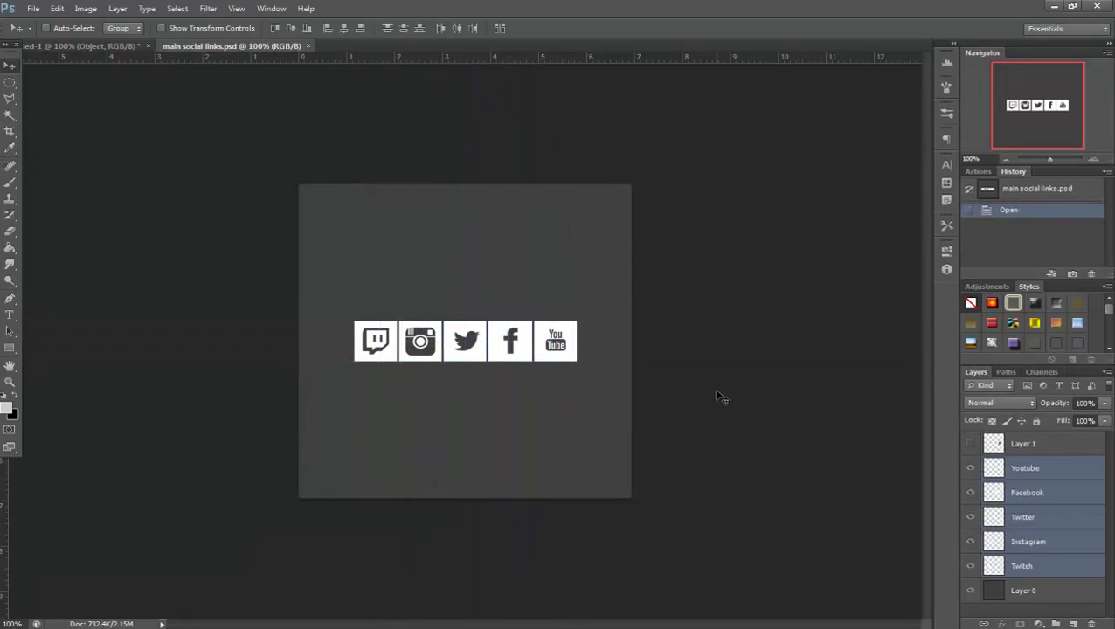
key(ctrl+semicolon)
key(ctrl+semicolon)
click(62, 46)
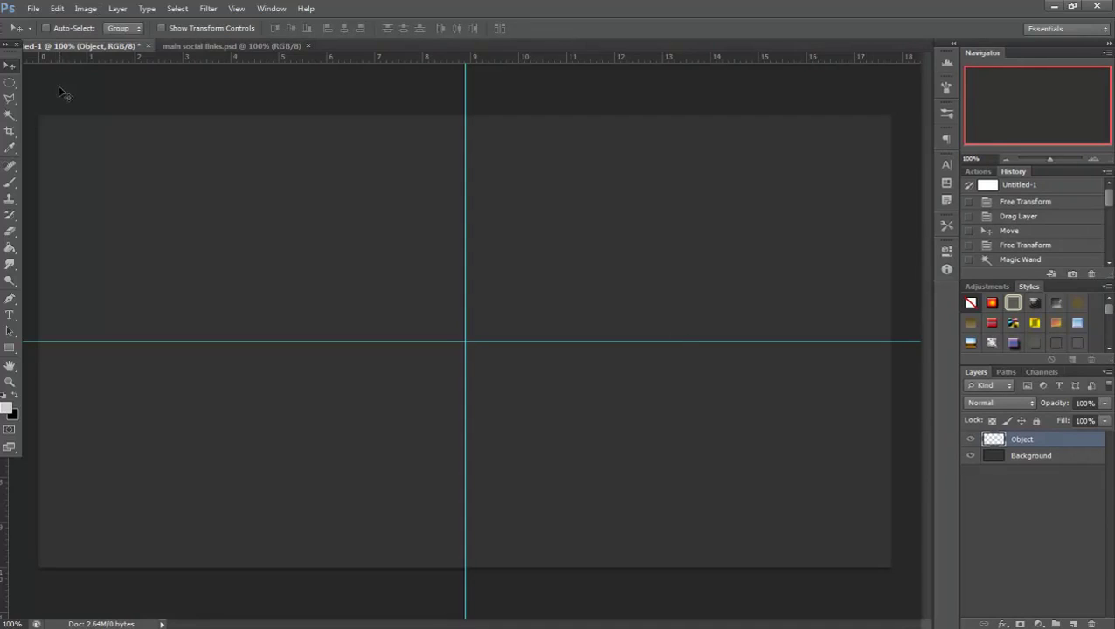
click(10, 82)
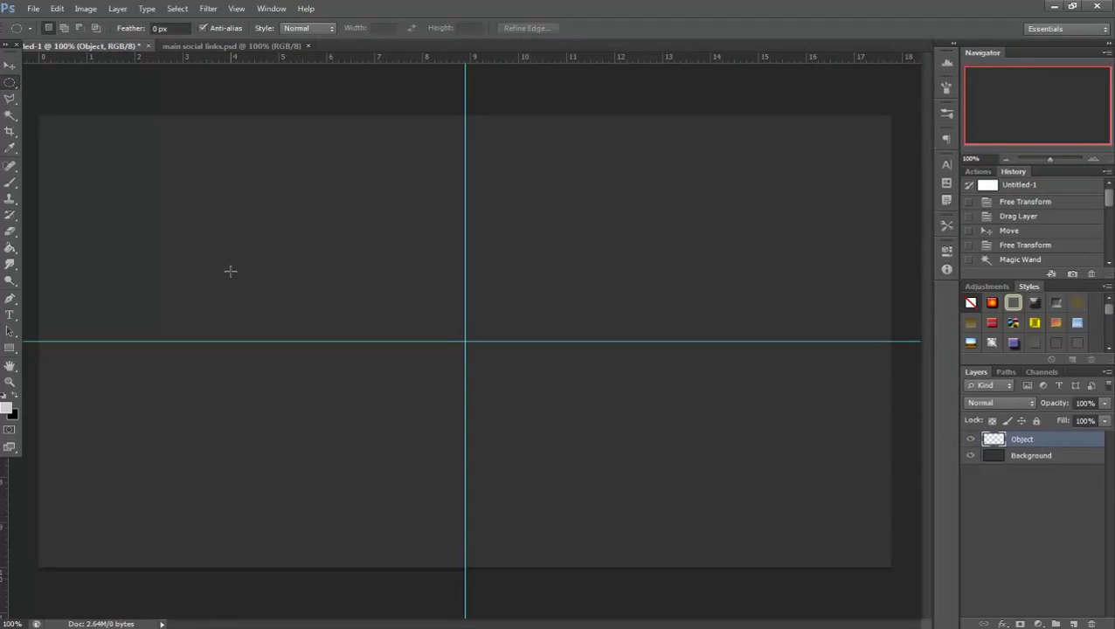
- Choose the Rectangular Marquee Tool from the marquee tool's right-click menu
right_click(9, 84)
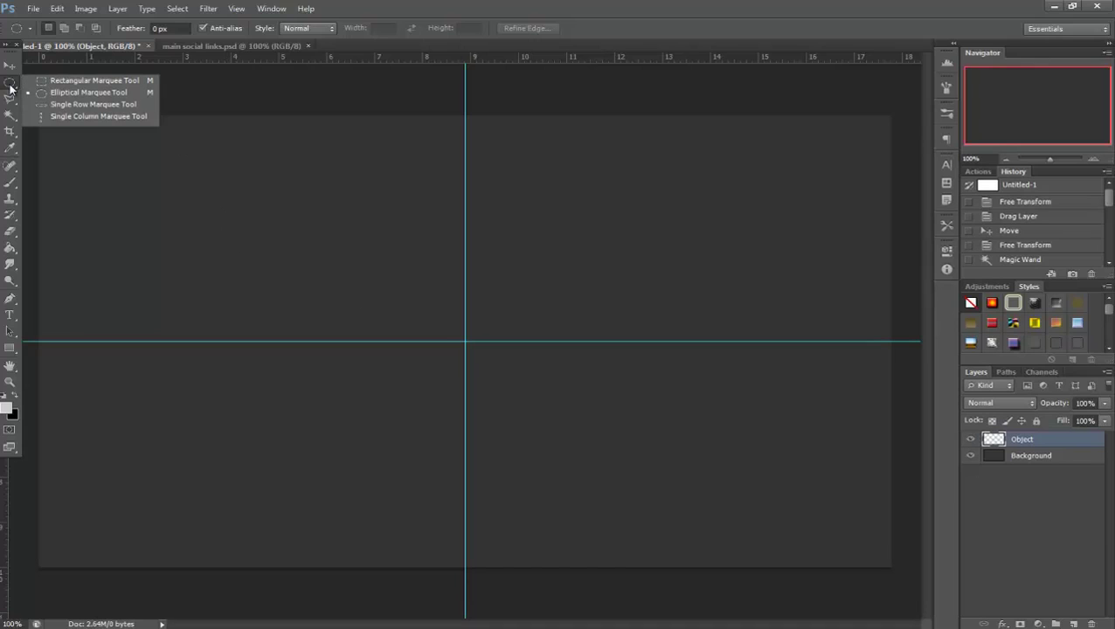
click(328, 15)
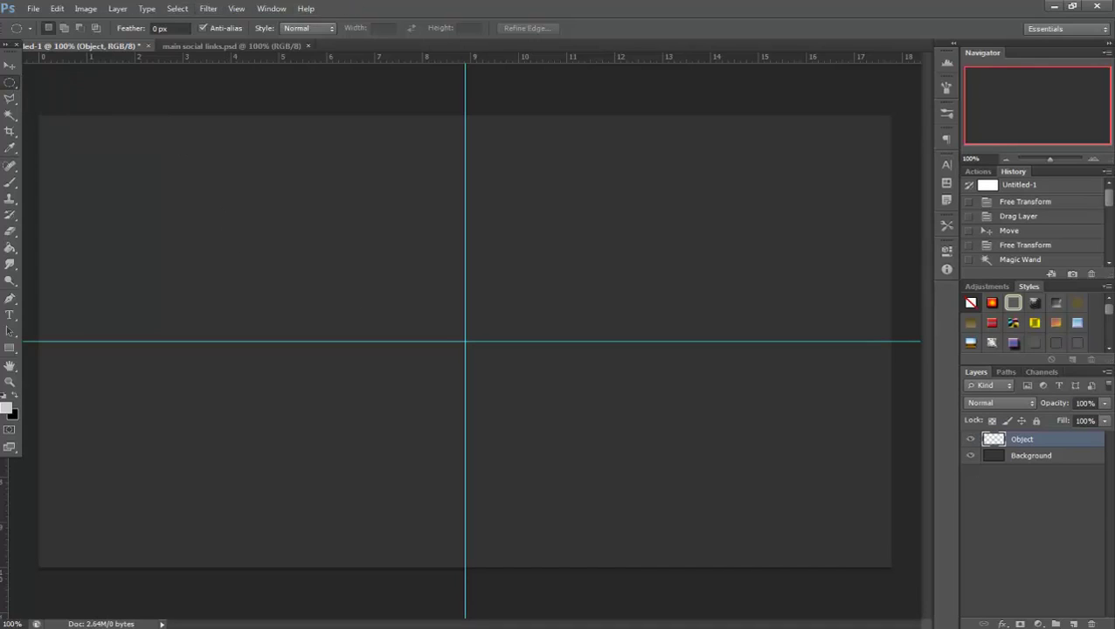
right_click(11, 84)
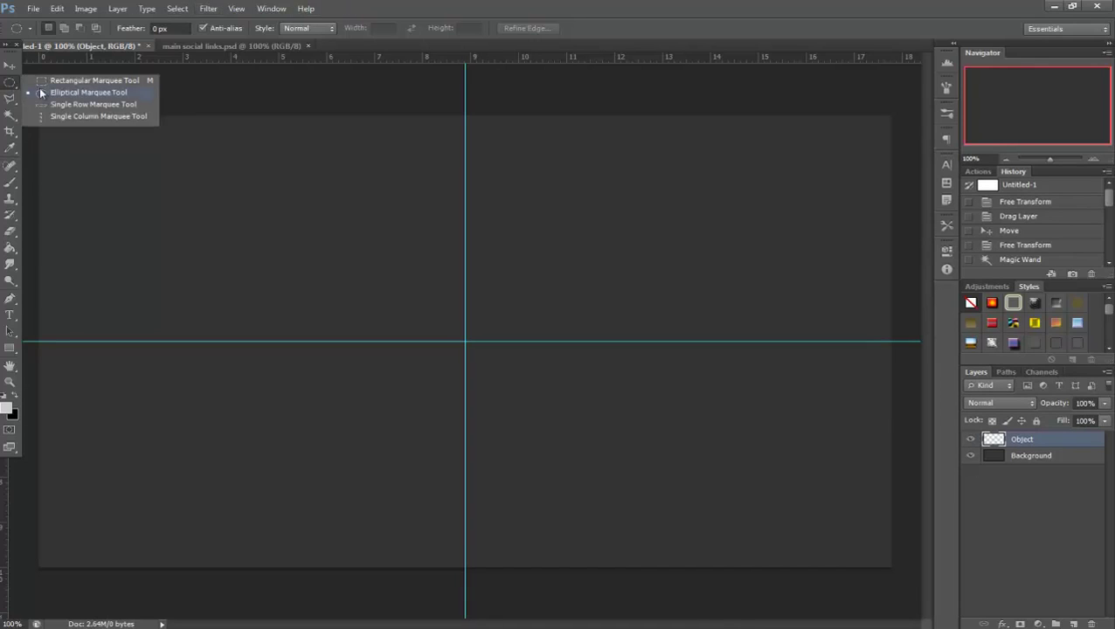
click(140, 80)
right_click(10, 83)
click(10, 90)
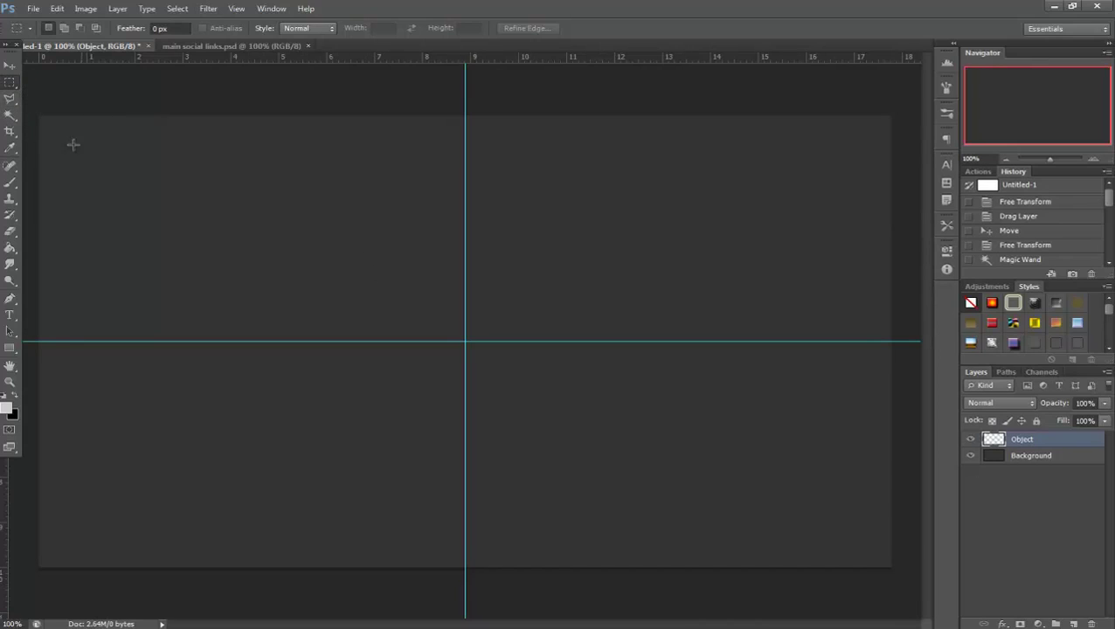
right_click(13, 89)
click(506, 16)
- Draw a square selection left of the centre guide, redoing the first attempt
drag(308, 207, 661, 431)
key(ctrl+z)
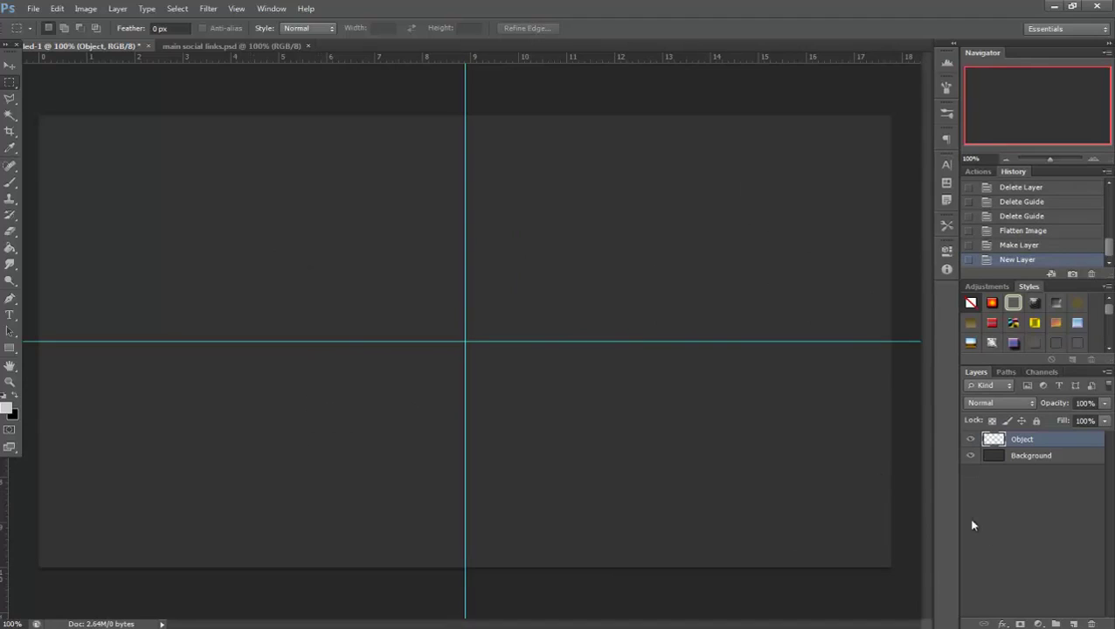
drag(256, 199, 430, 402)
- Fill the square selection with the light grey foreground colour at 100% via Edit > Fill, then deselect
key(shift+F5)
key(Return)
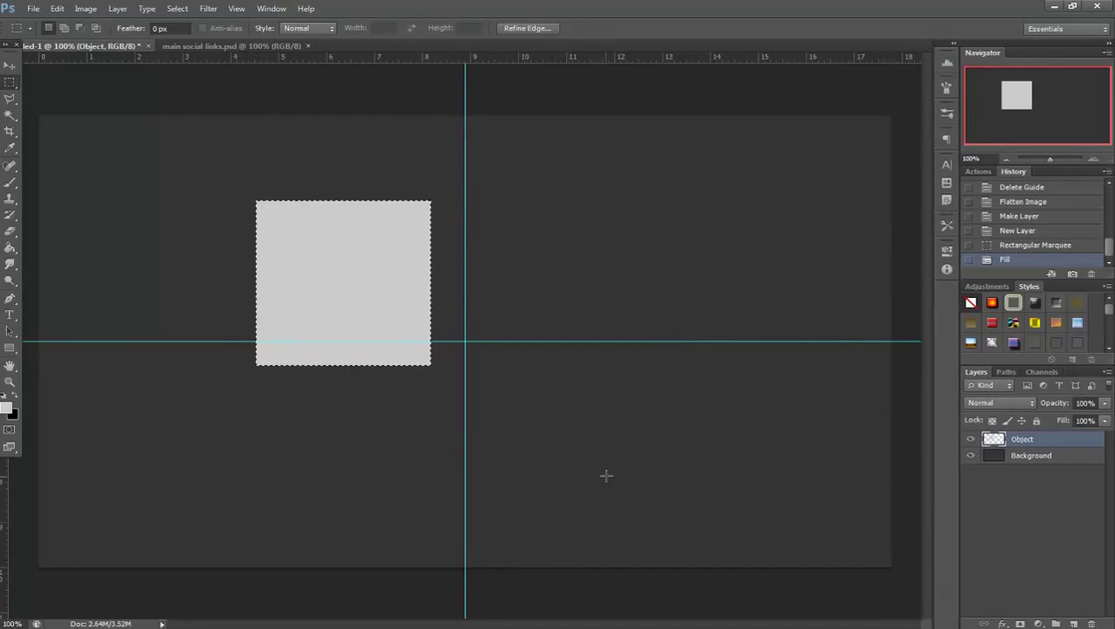
key(ctrl+z)
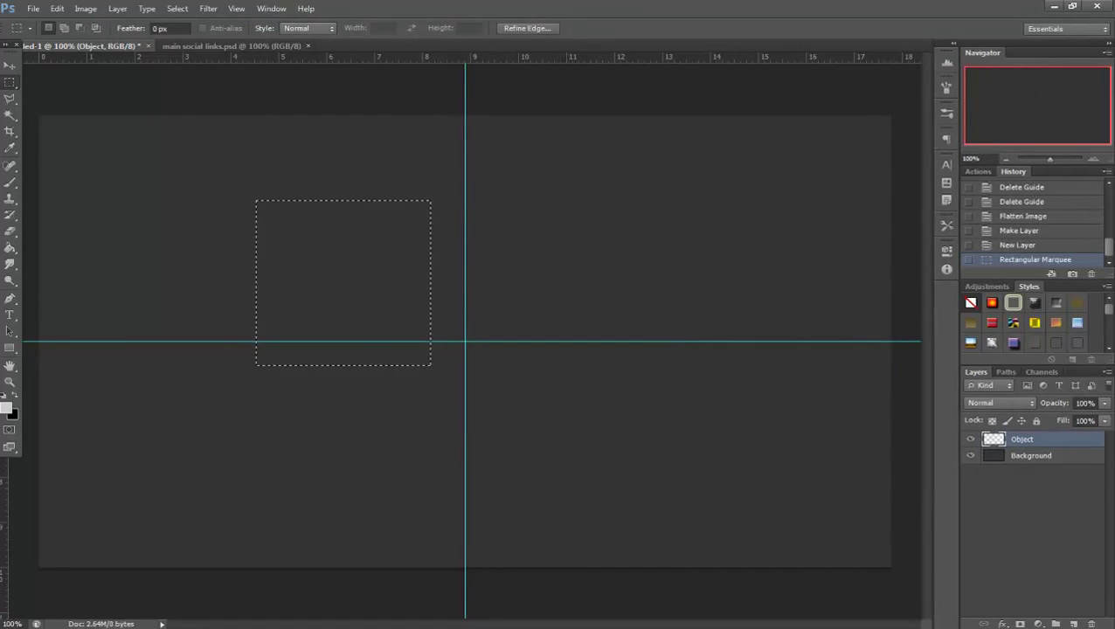
click(67, 7)
click(78, 235)
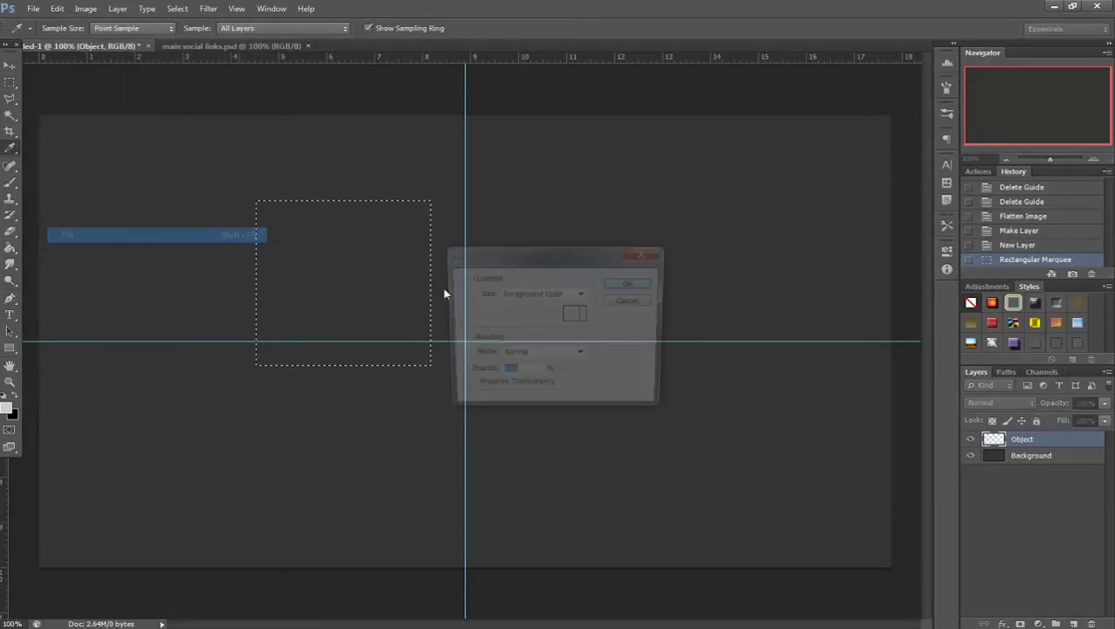
click(631, 284)
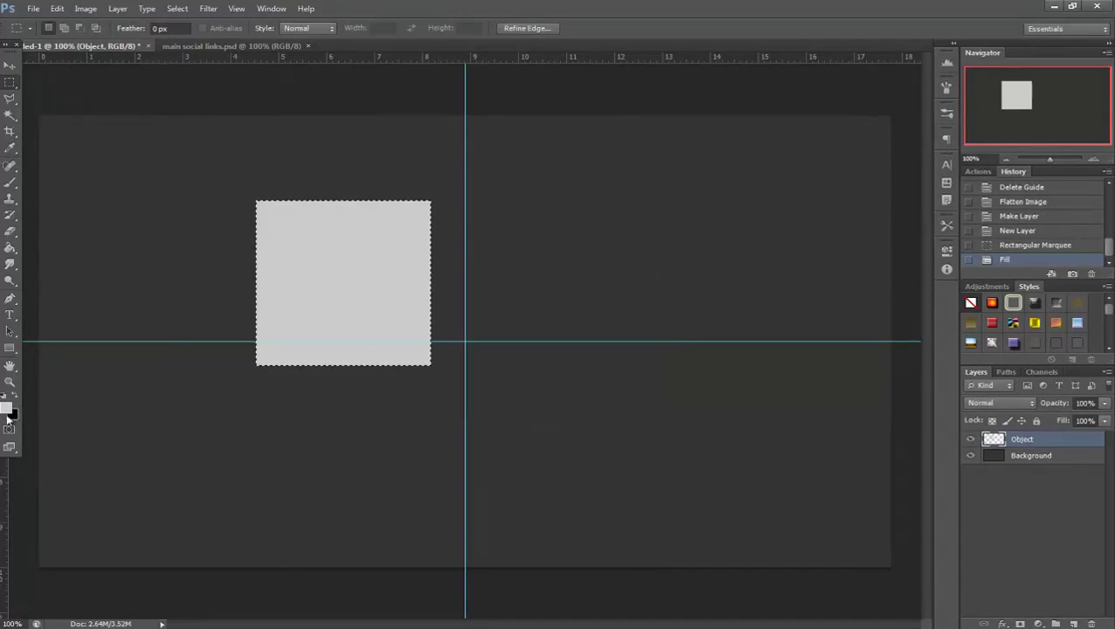
click(263, 482)
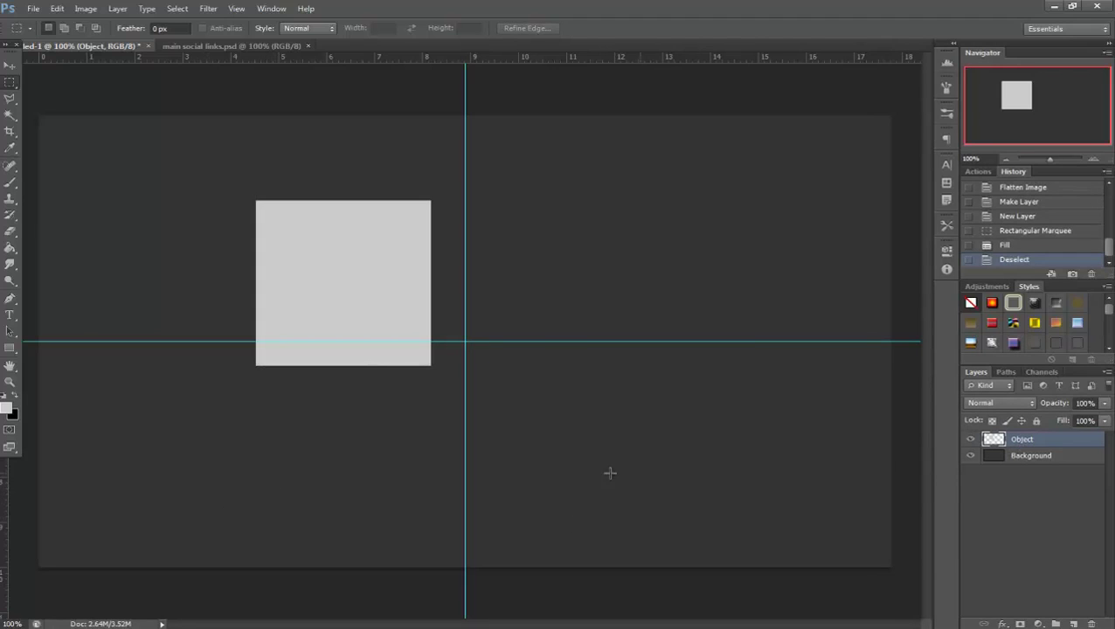
key(ctrl+t)
- Drag the grey square onto the guide crossing and nudge it with arrow keys to centre it
drag(384, 325, 493, 373)
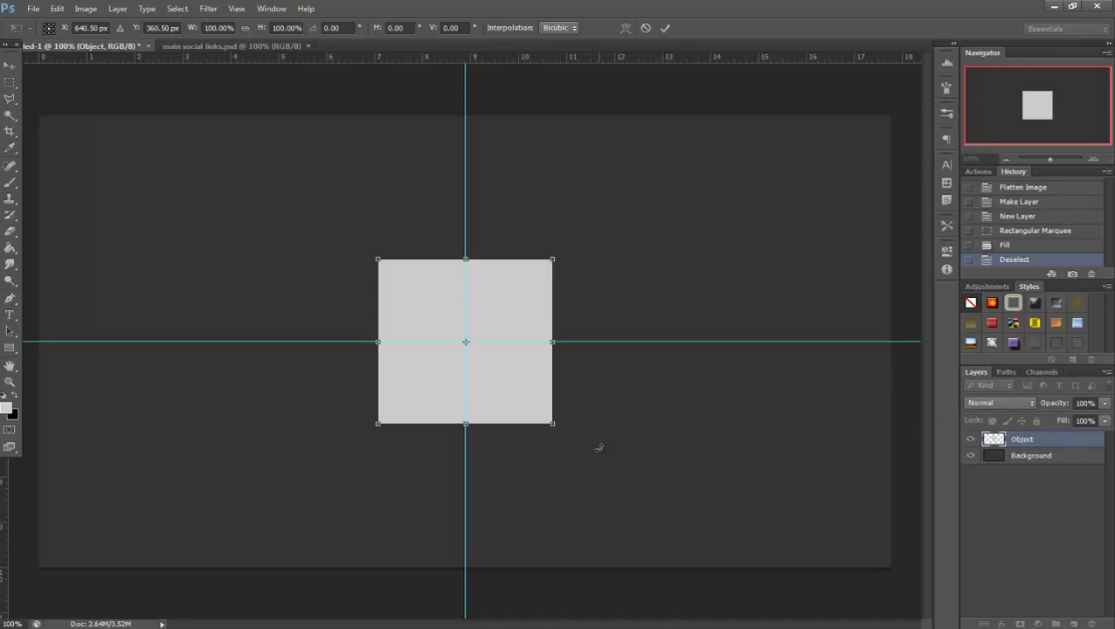
key(Up)
key(Right)
key(Left)
key(Right)
key(Down)
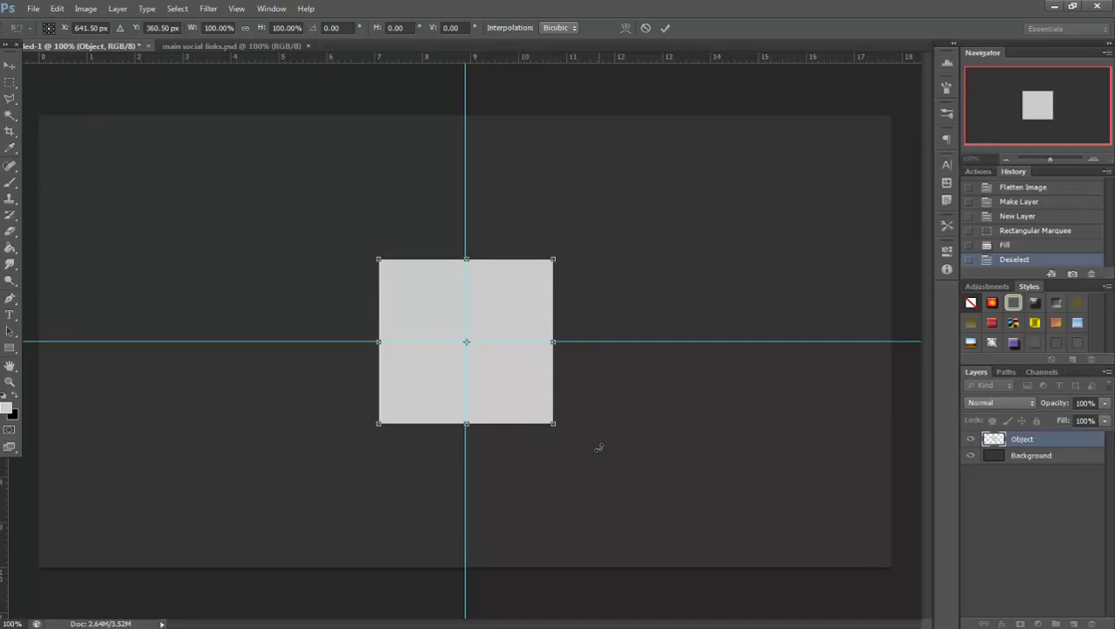
key(Up)
key(Left)
key(Left)
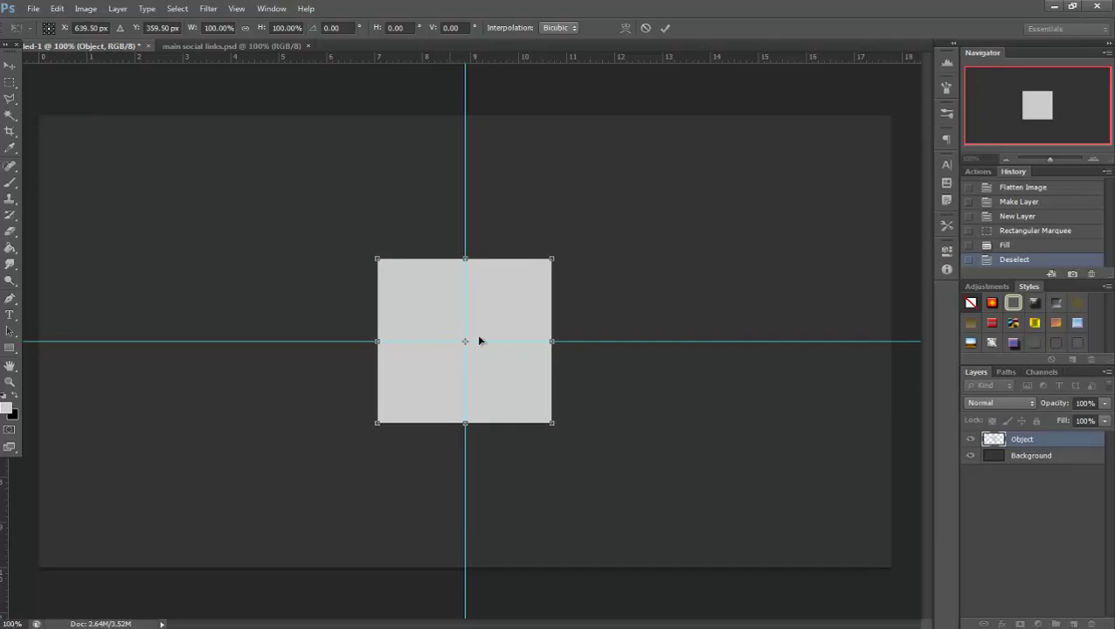
click(665, 27)
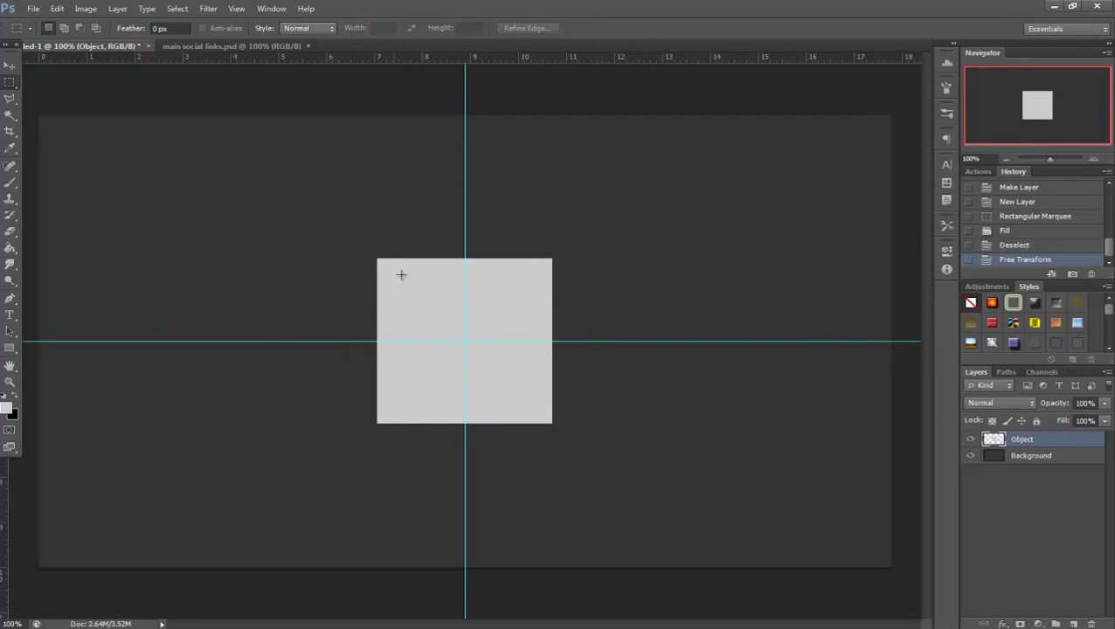
click(1018, 237)
- Revert History to the empty new layer and draw a light grey filled circle with Elliptical Marquee
click(1019, 218)
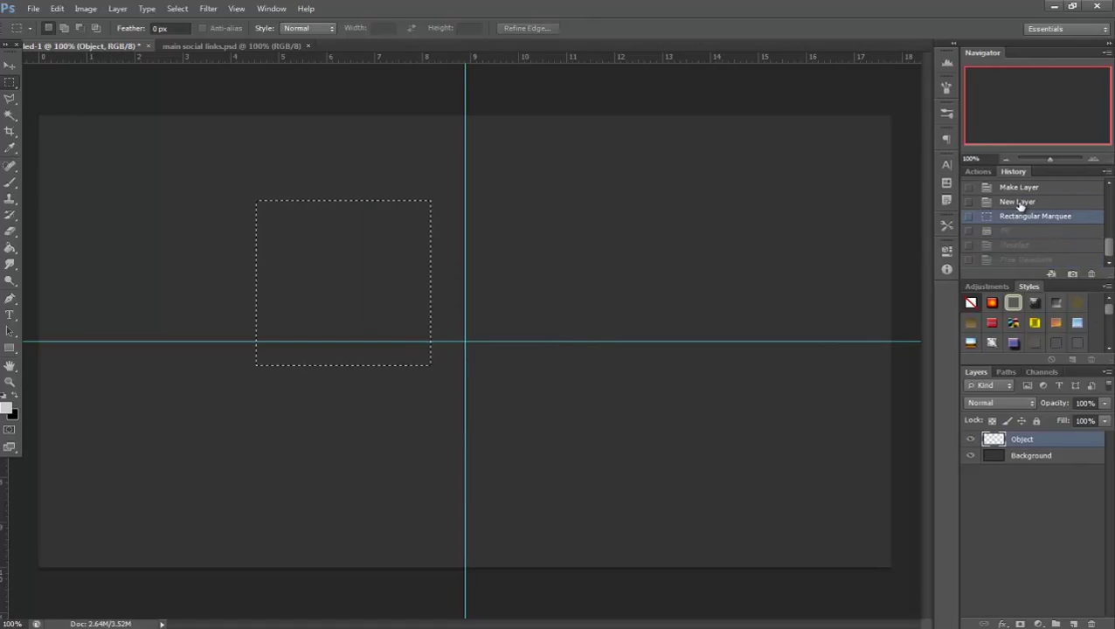
click(1005, 203)
right_click(10, 83)
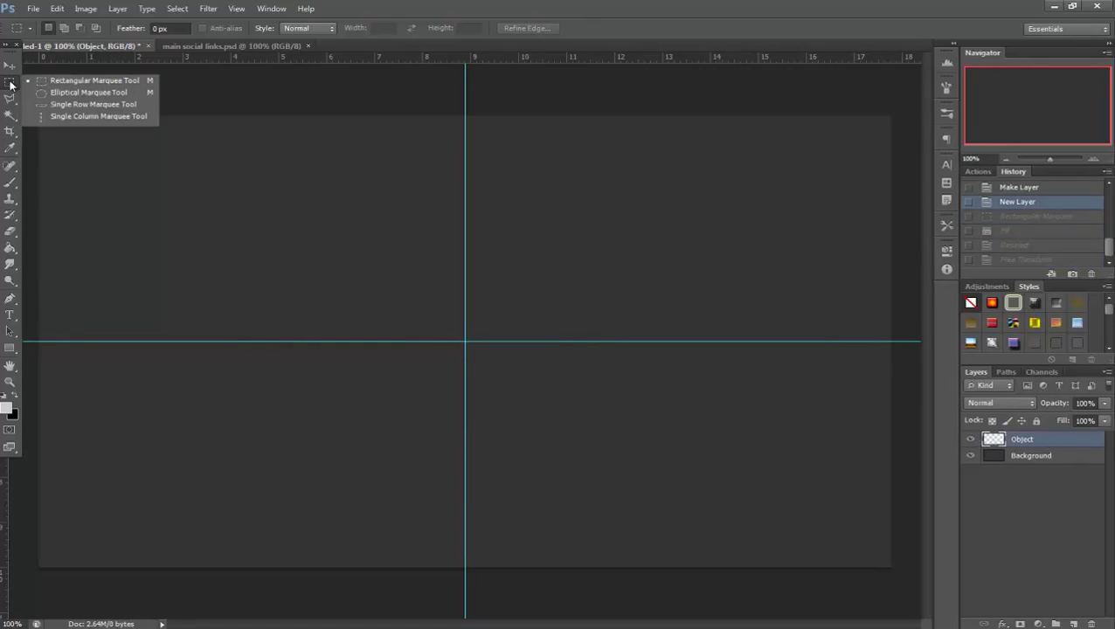
click(75, 93)
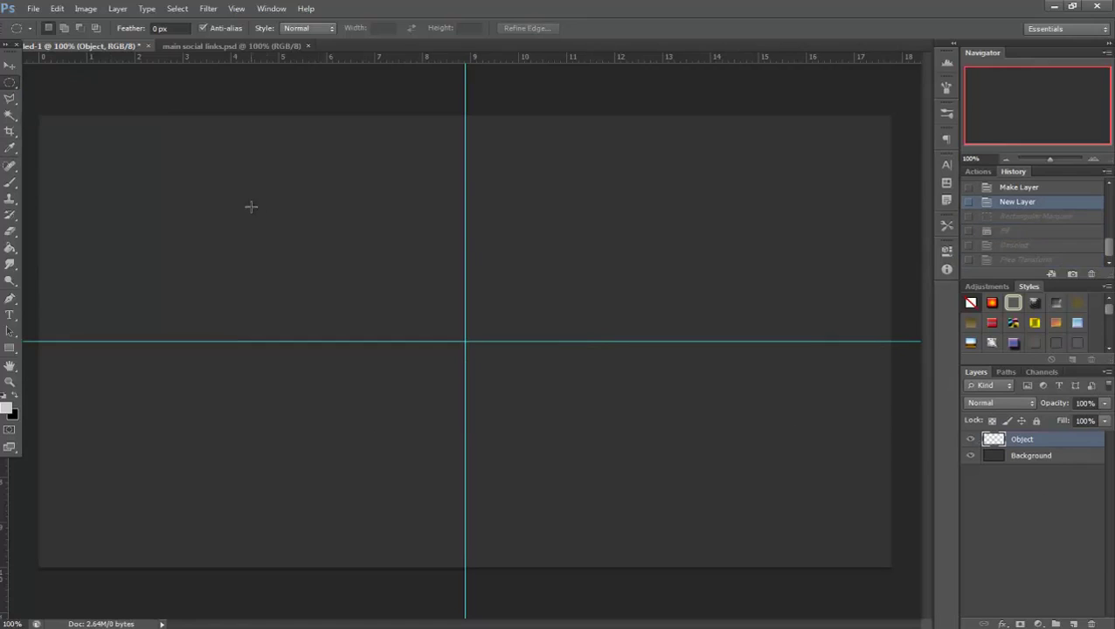
drag(254, 203, 451, 387)
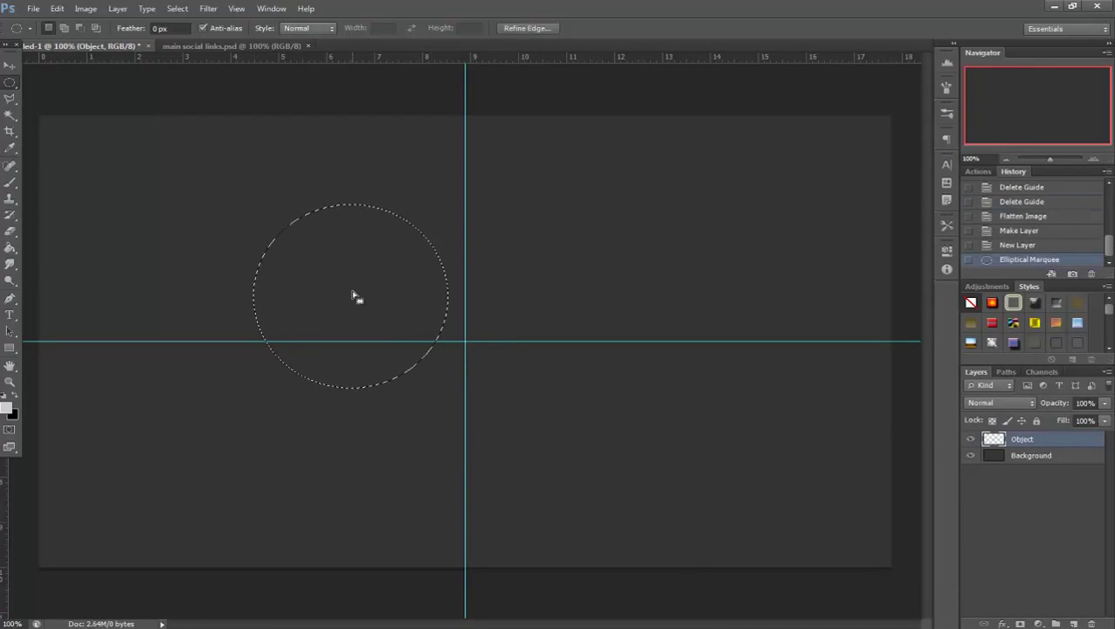
key(shift+F5)
key(Return)
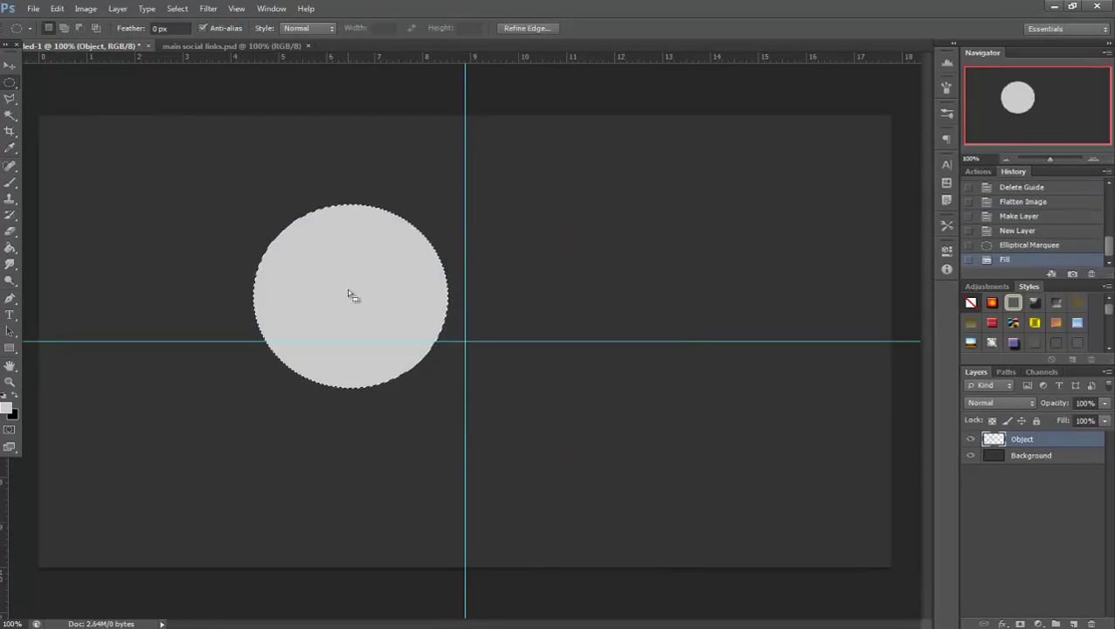
key(ctrl+d)
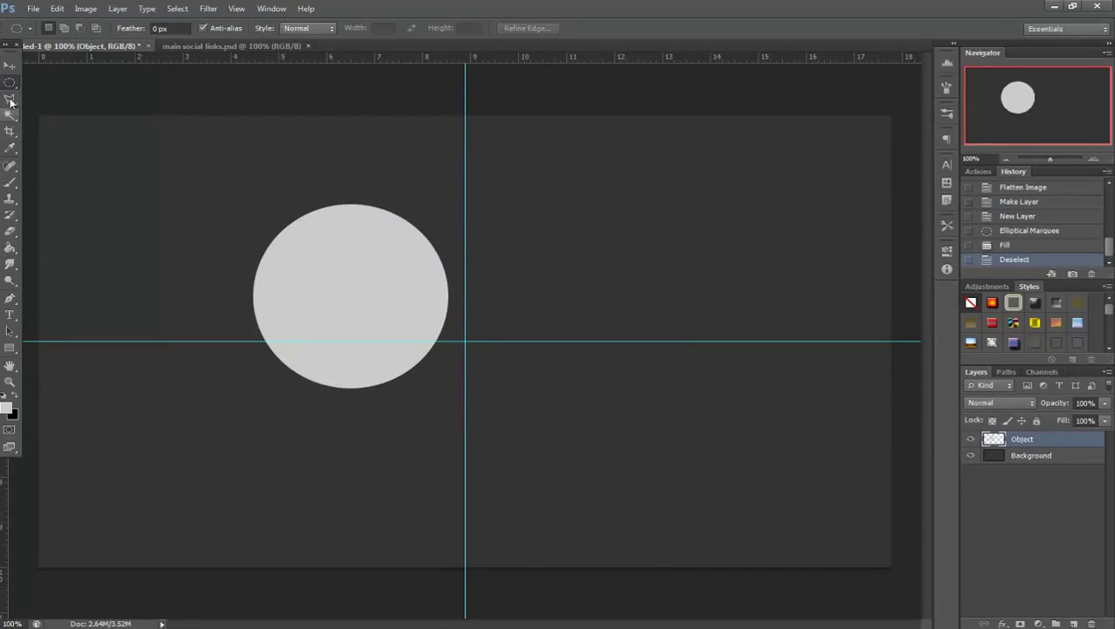
- Centre the circle on the guide crossing with Free Transform and arrow nudges, then delete its layer
click(10, 66)
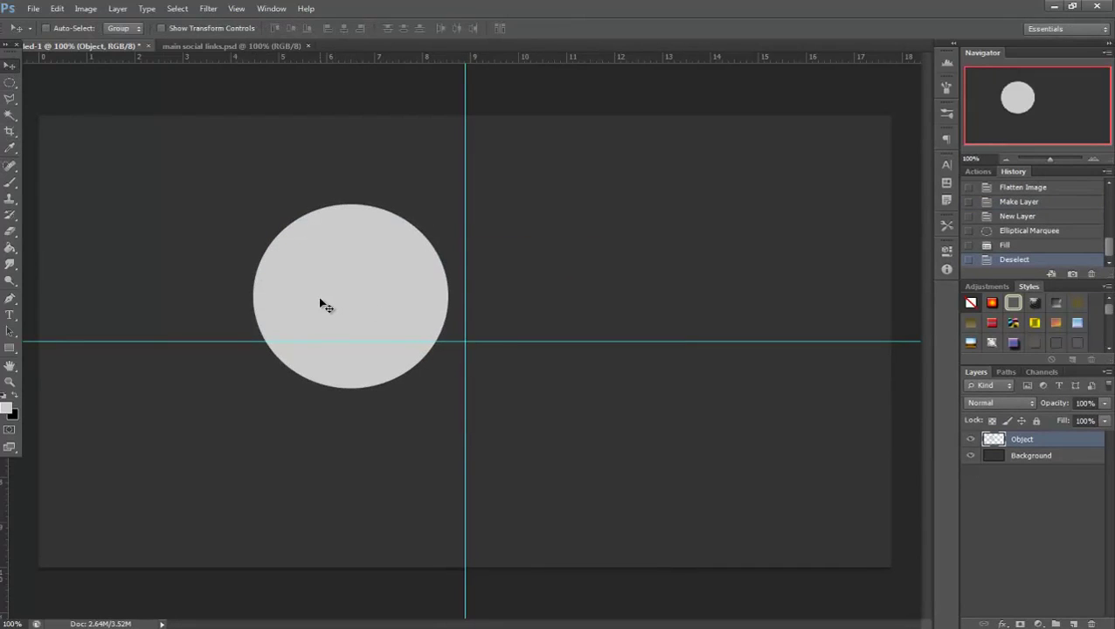
key(ctrl+t)
drag(385, 331, 496, 371)
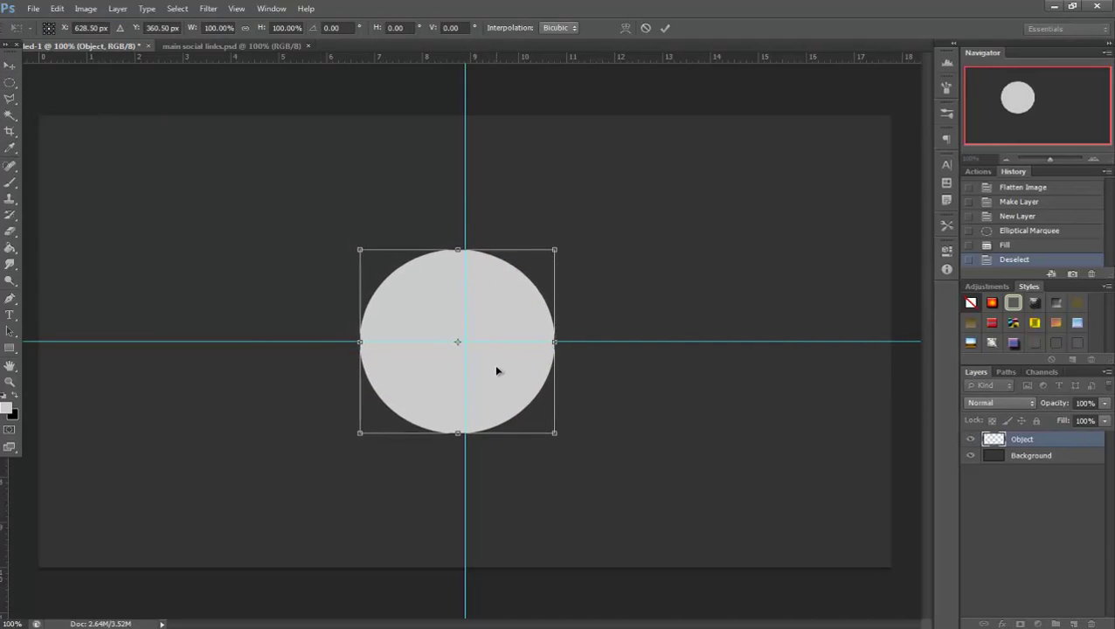
key(Up)
key(Right)
key(Right)
key(Right)
key(Right)
key(Right)
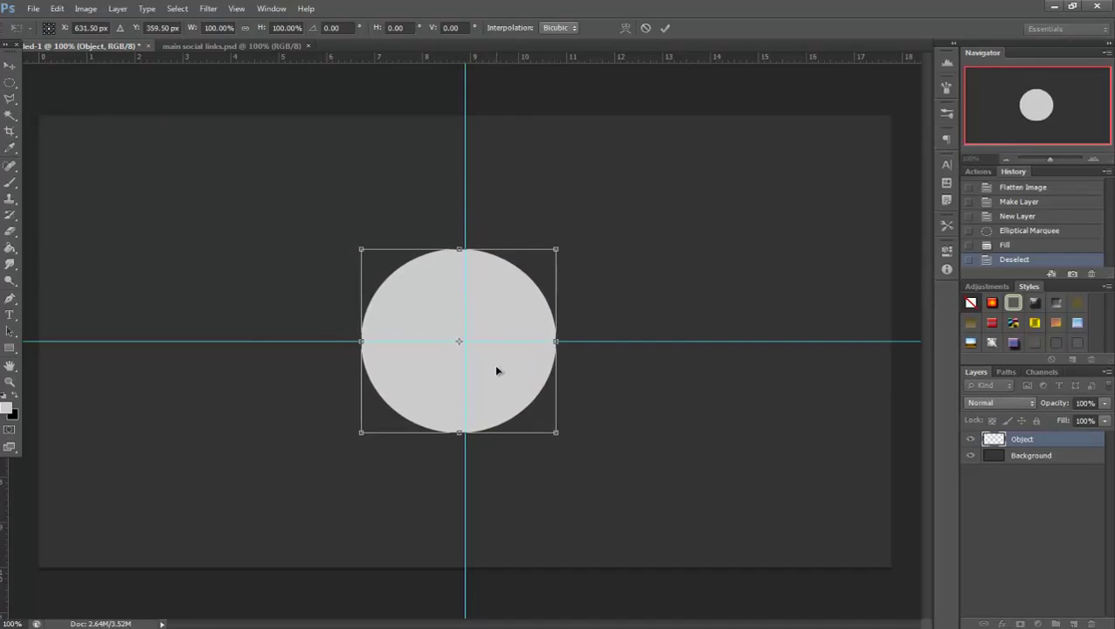
key(Right)
key(Right)
key(Right)
key(Right)
key(Right)
key(Right)
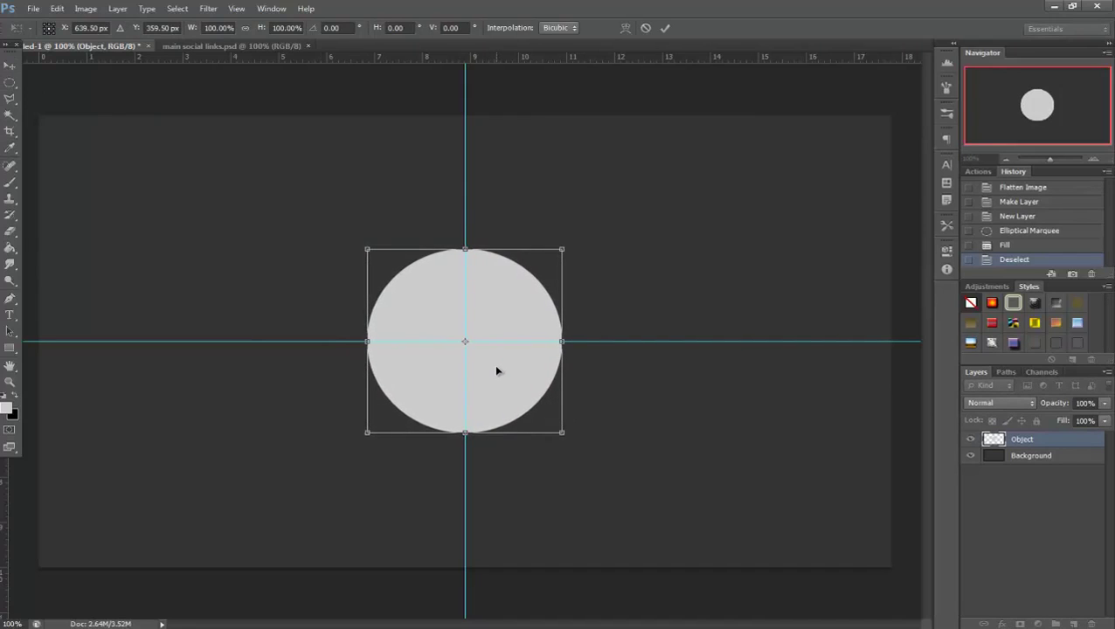
click(665, 27)
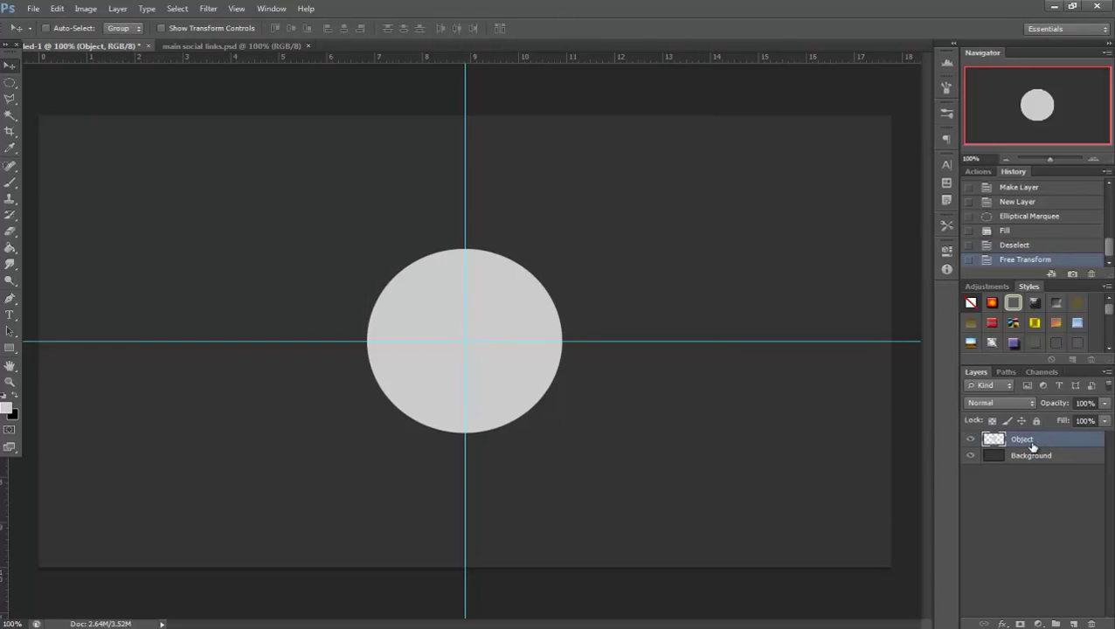
key(Delete)
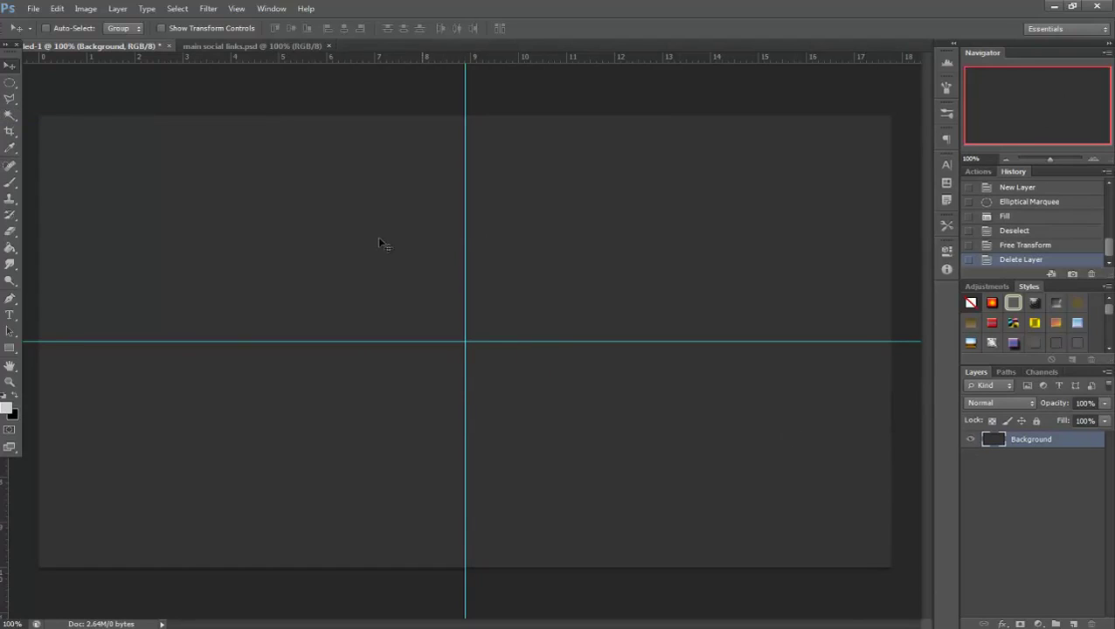
- Marquee a square upper-left of centre on a new Object layer and fill it light grey
drag(10, 82, 69, 82)
drag(217, 209, 350, 333)
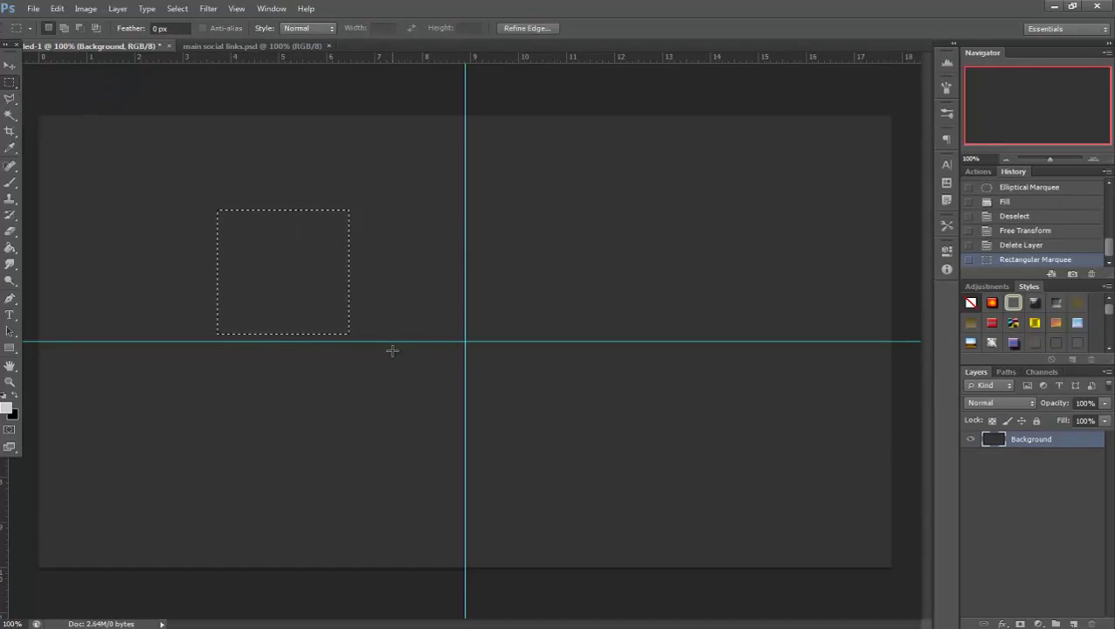
key(ctrl+shift+n)
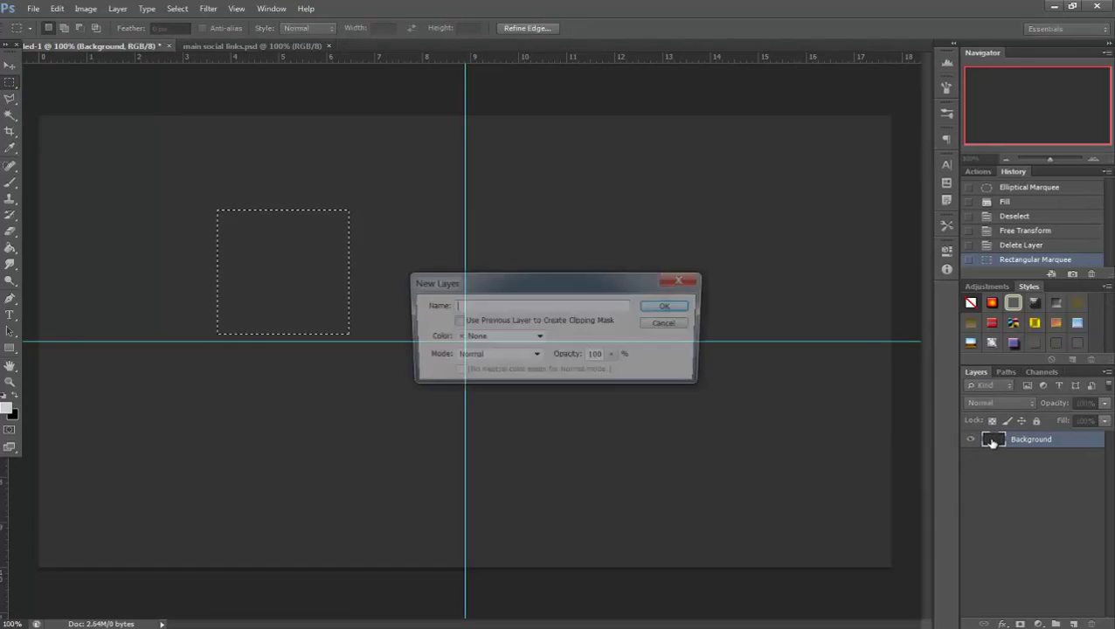
text(Obe)
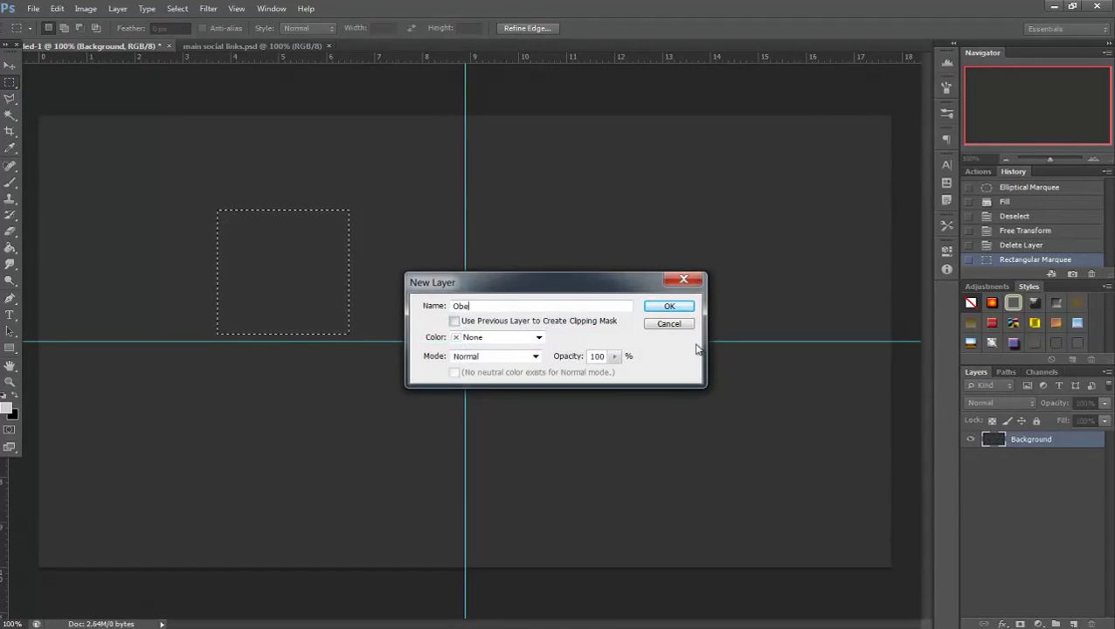
text(ect)
key(Return)
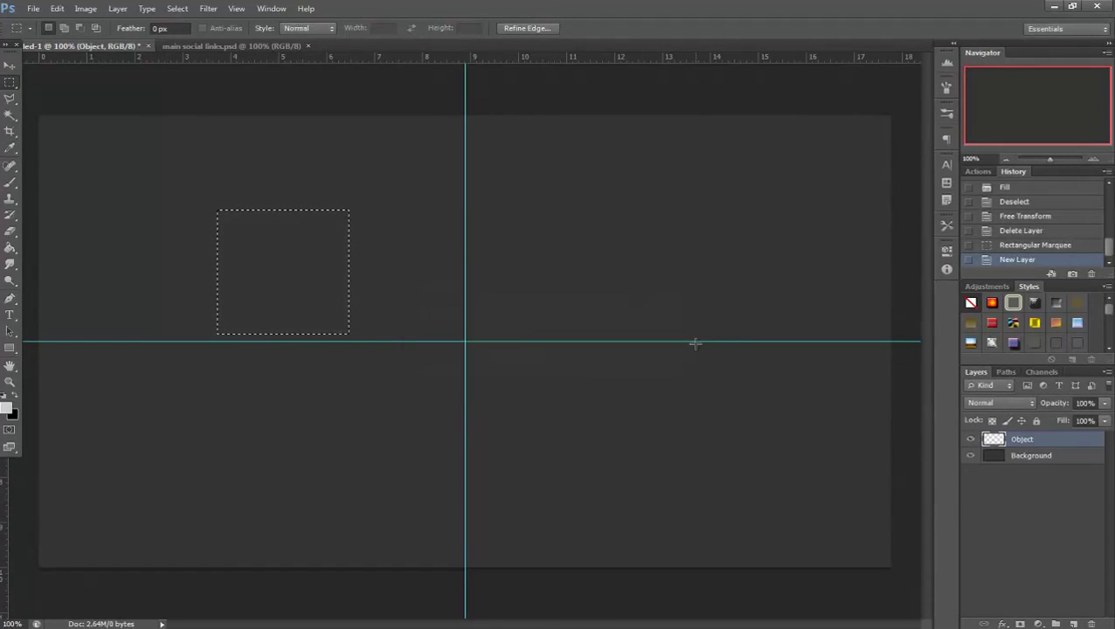
key(i)
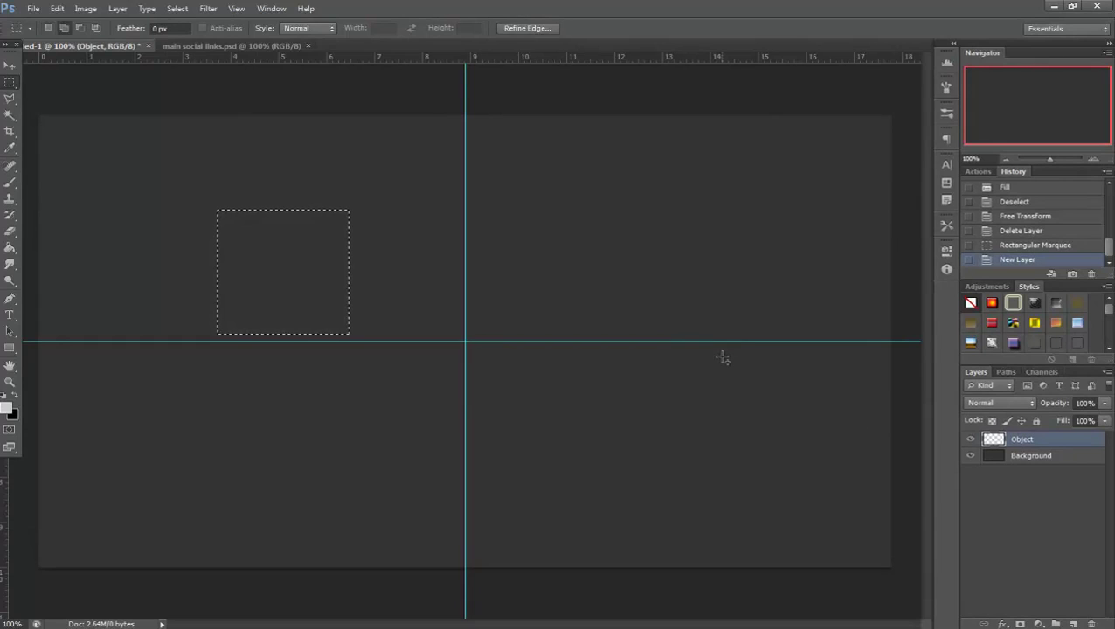
key(shift+F5)
key(Return)
- Deselect and rotate the grey square 45° into a diamond
key(m)
key(ctrl+d)
key(ctrl+t)
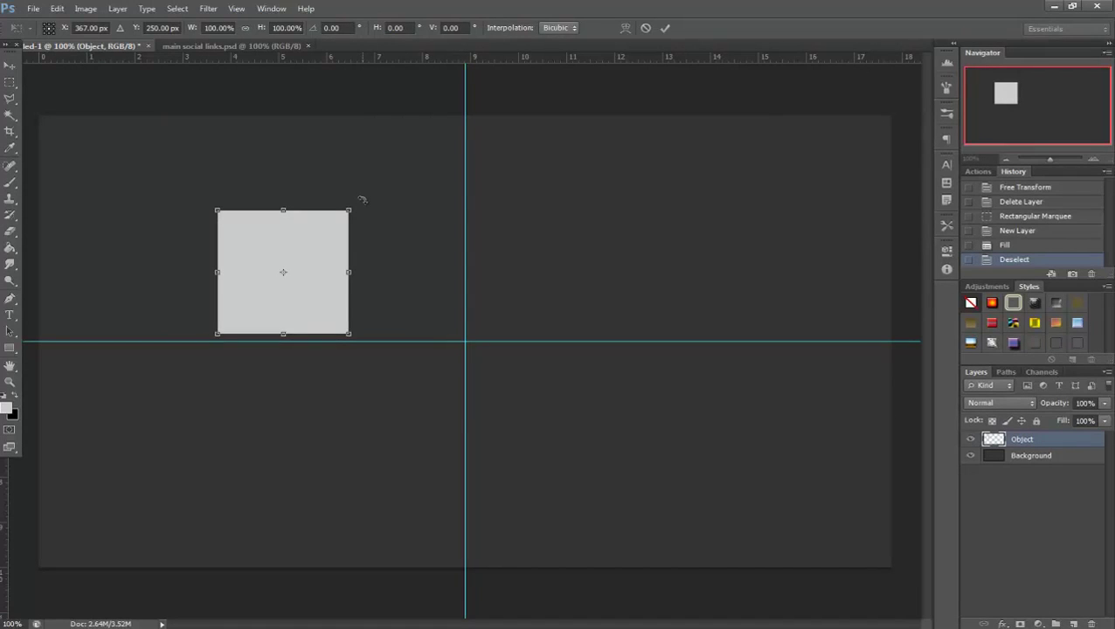
drag(361, 200, 363, 280)
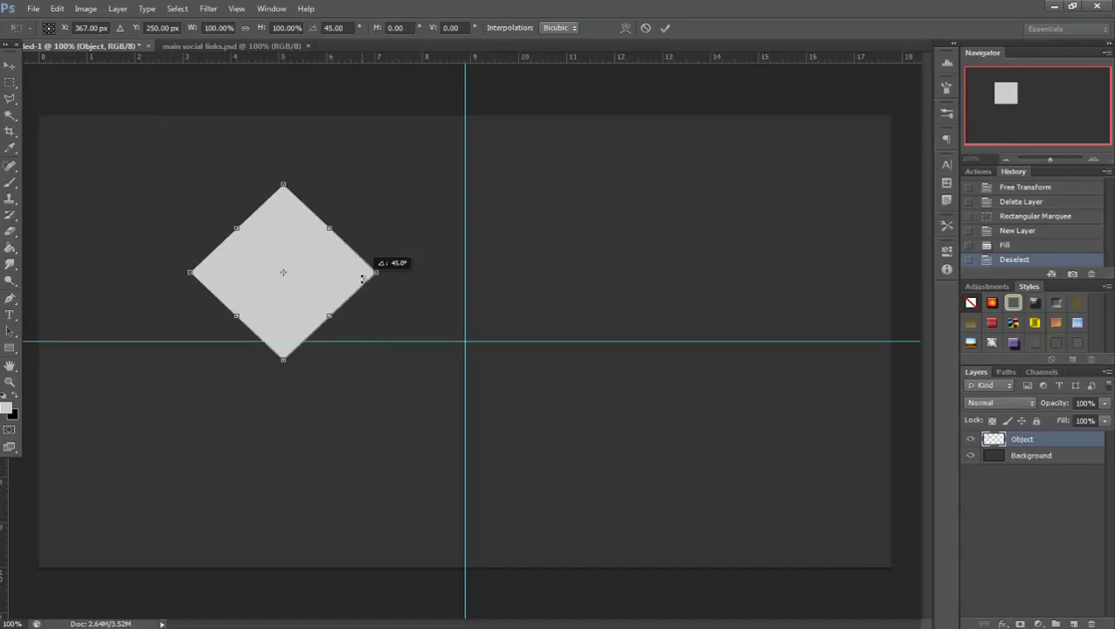
click(665, 28)
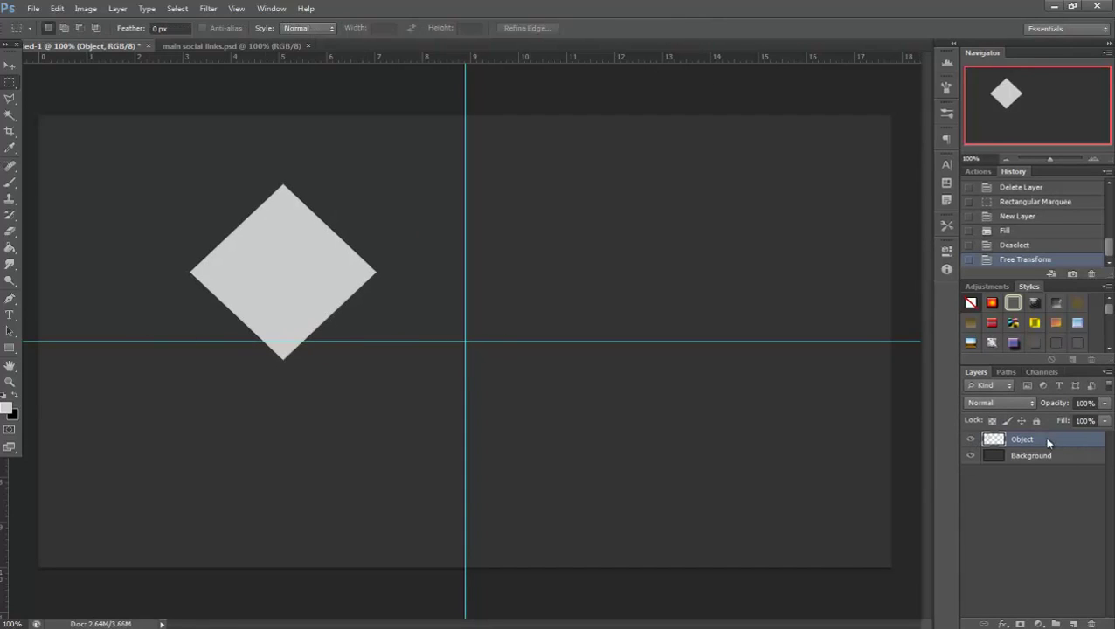
- Step back in History to the plain rectangular square selection
click(1024, 230)
click(1021, 217)
click(1020, 202)
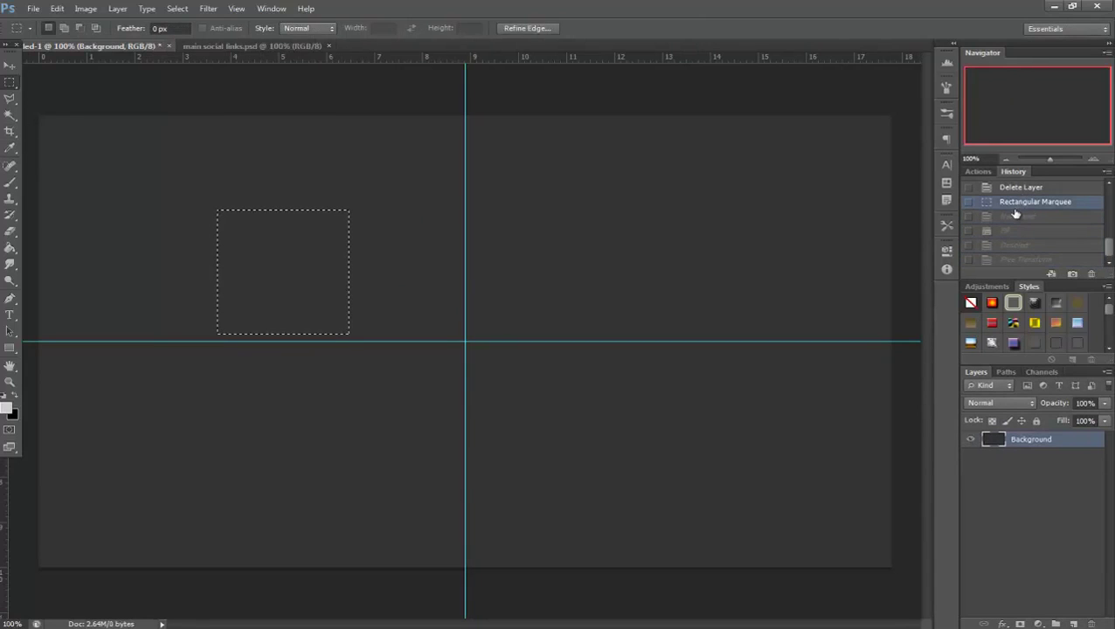
- Deselect and switch to the Polygonal Lasso Tool
key(ctrl+d)
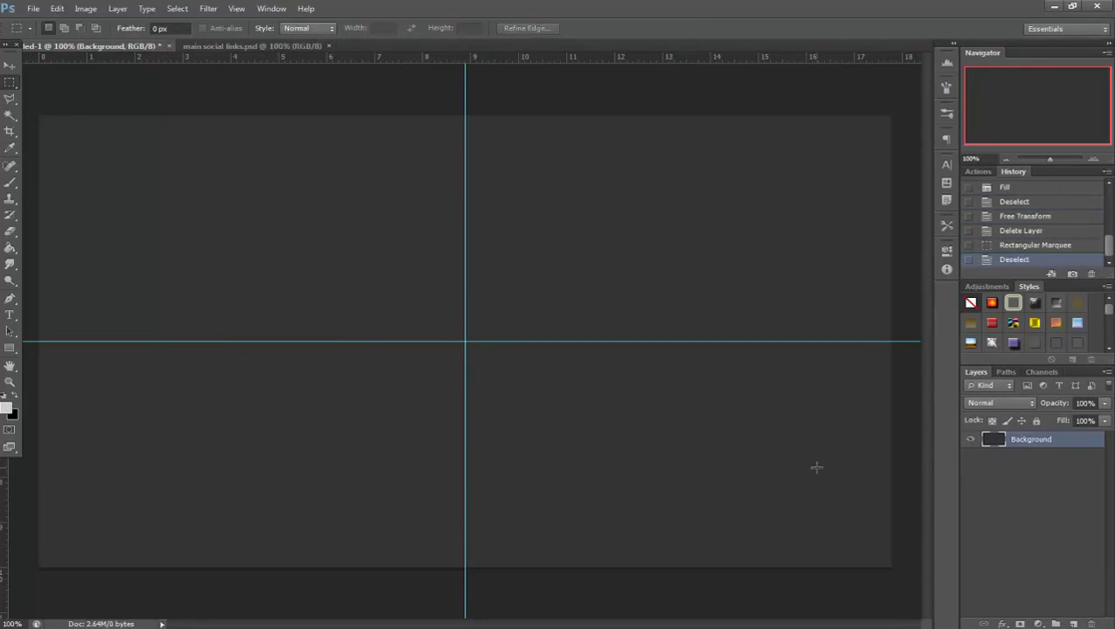
click(10, 102)
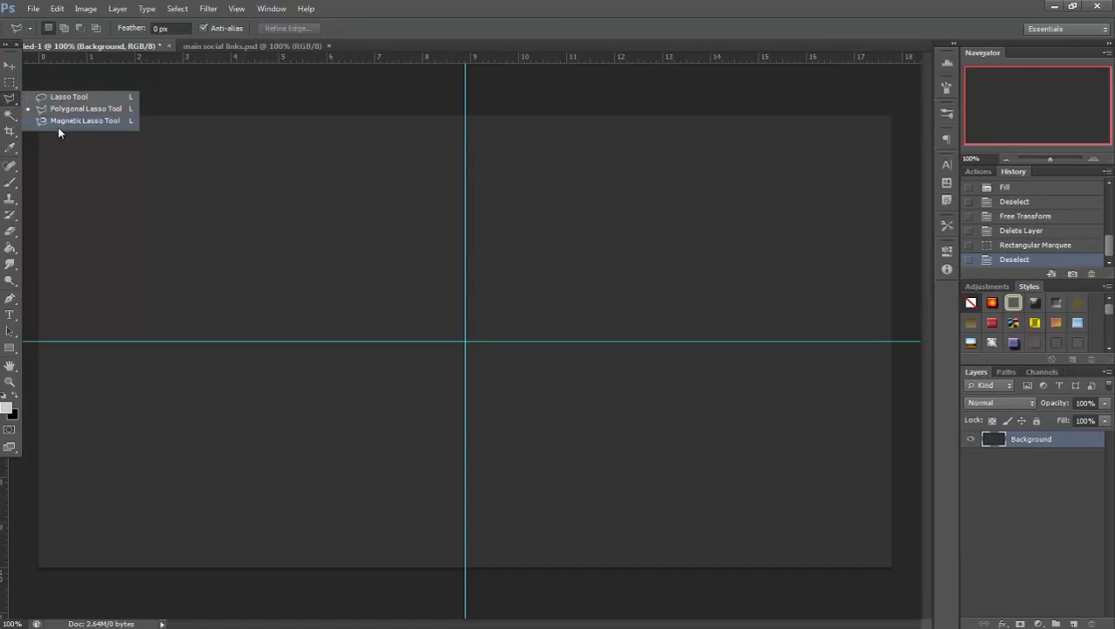
click(7, 103)
click(14, 103)
click(62, 110)
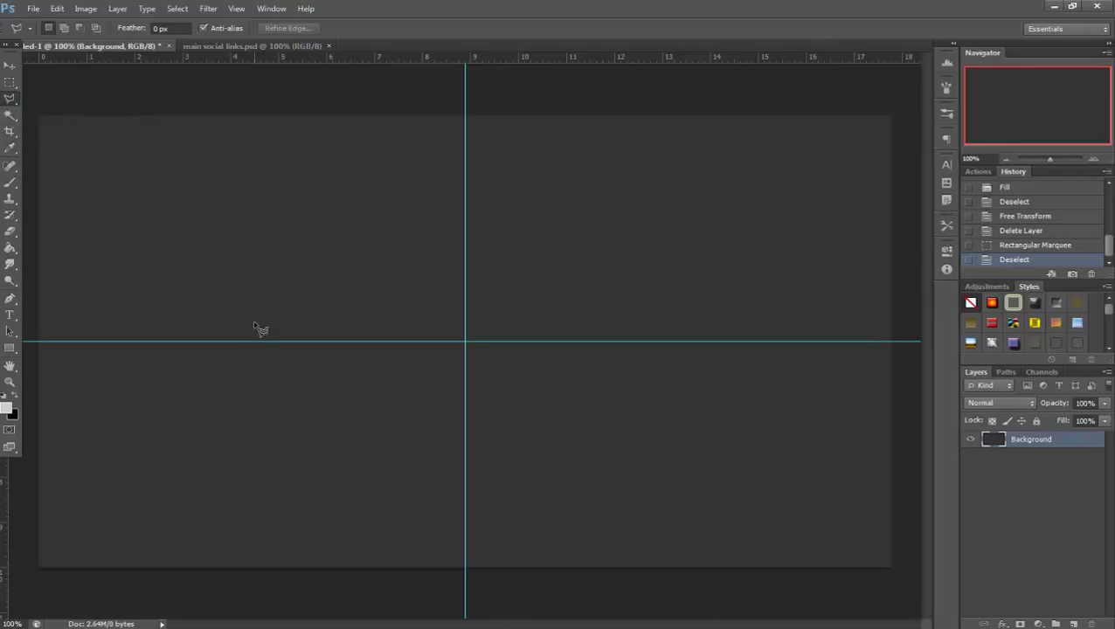
- Add a new layer named Object and place the first lasso point
key(ctrl+shift+n)
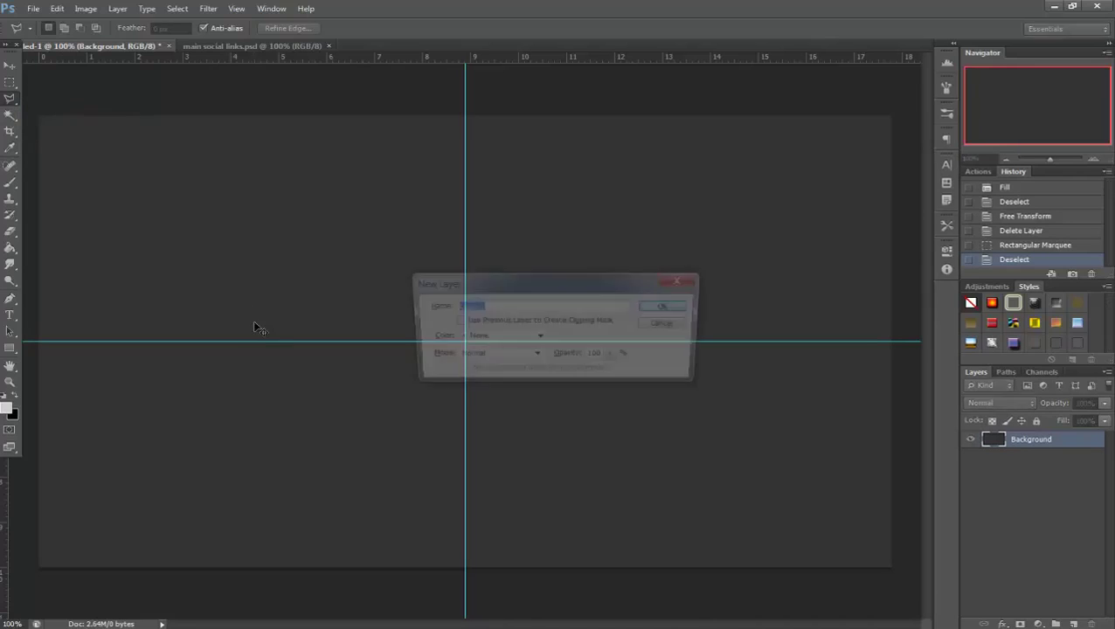
key(Return)
double_click(1028, 438)
text(Ob)
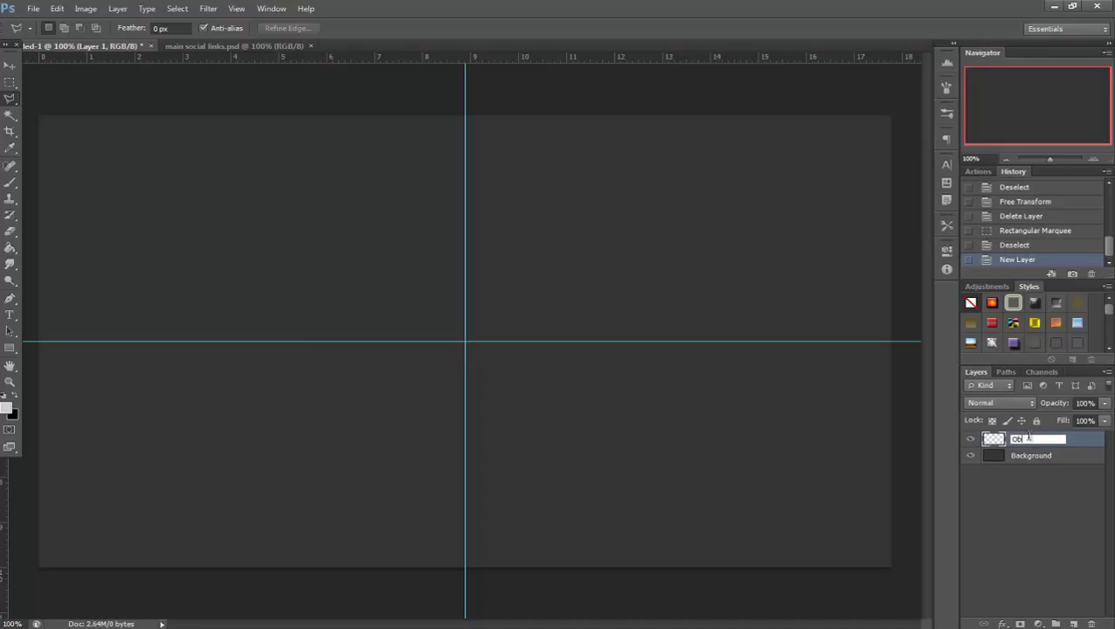
text(ject)
key(Return)
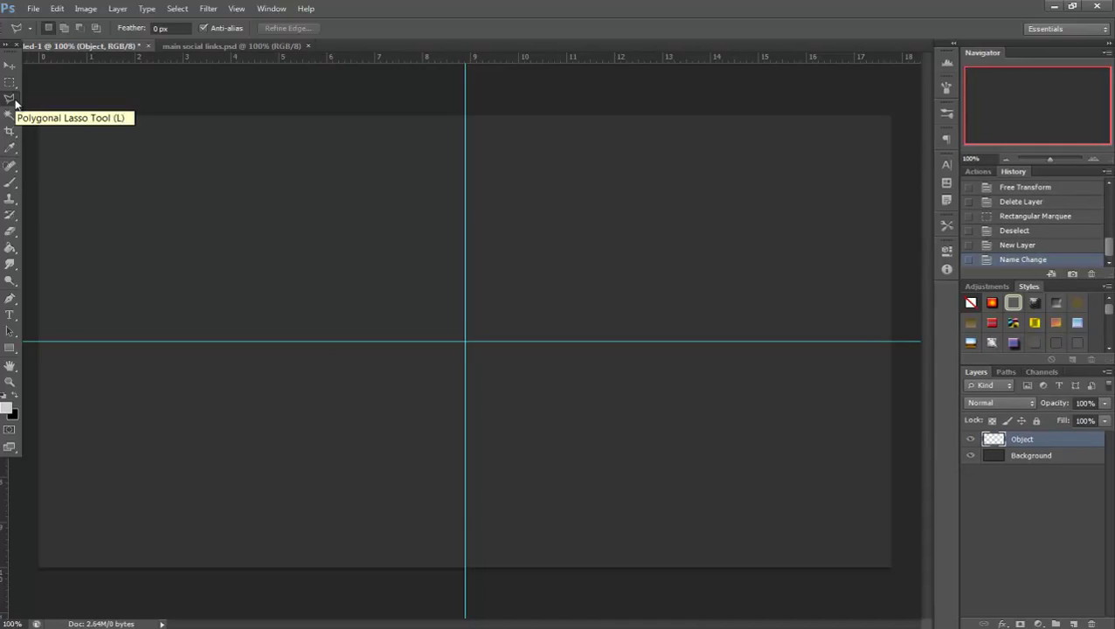
click(359, 213)
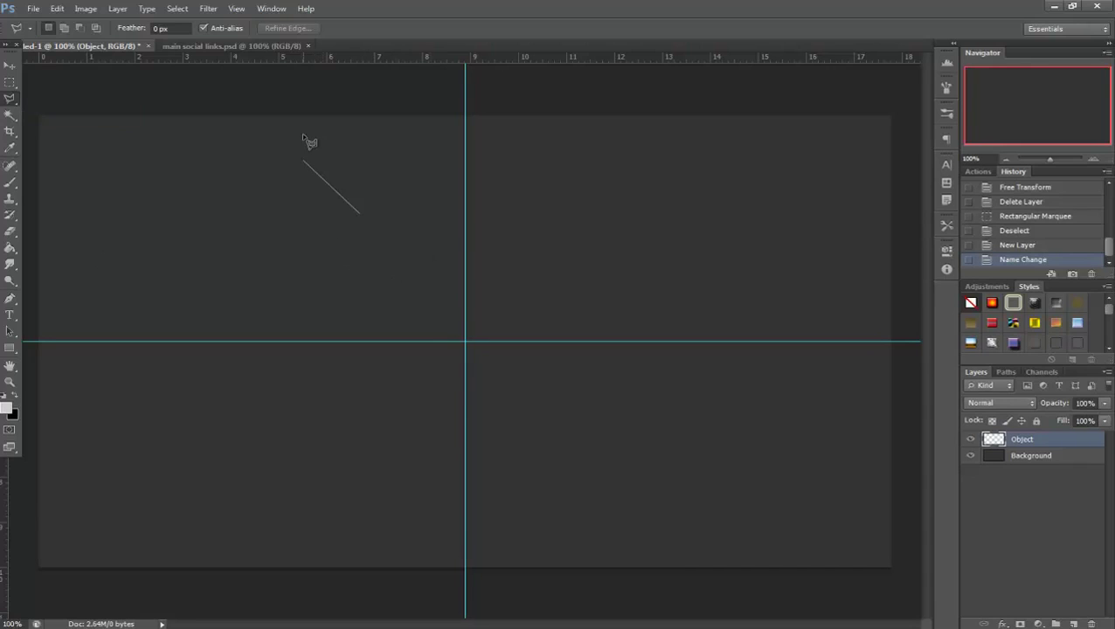
- Outline a block with a diagonally clipped top-left corner along the guides
shift+click(403, 302)
key(BackSpace)
key(Escape)
click(465, 267)
click(425, 267)
click(411, 268)
click(388, 289)
click(389, 341)
click(464, 341)
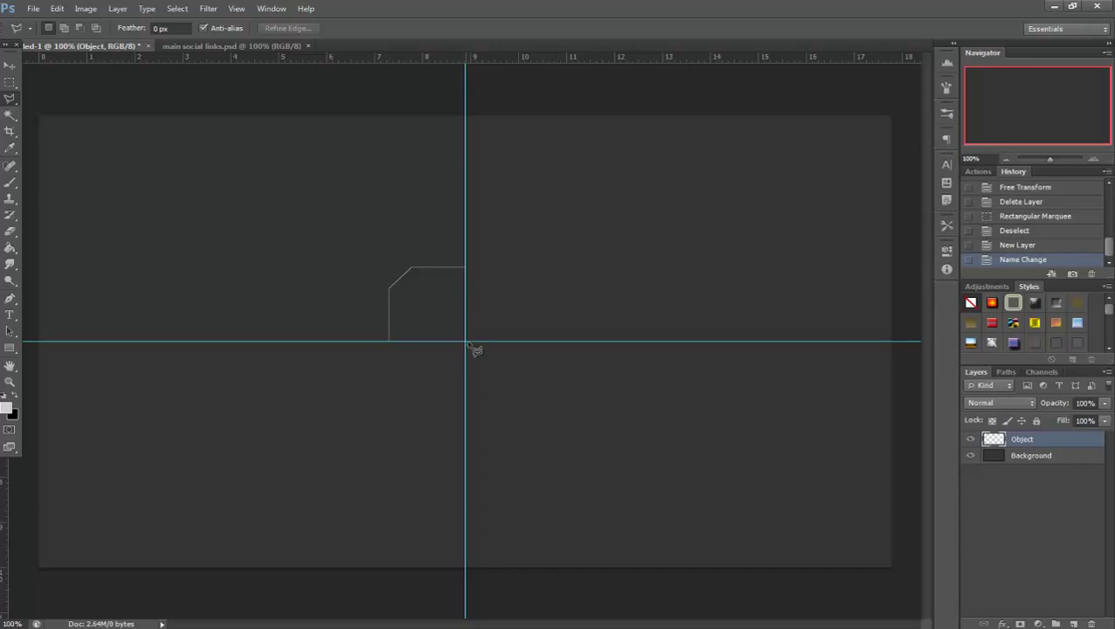
click(466, 268)
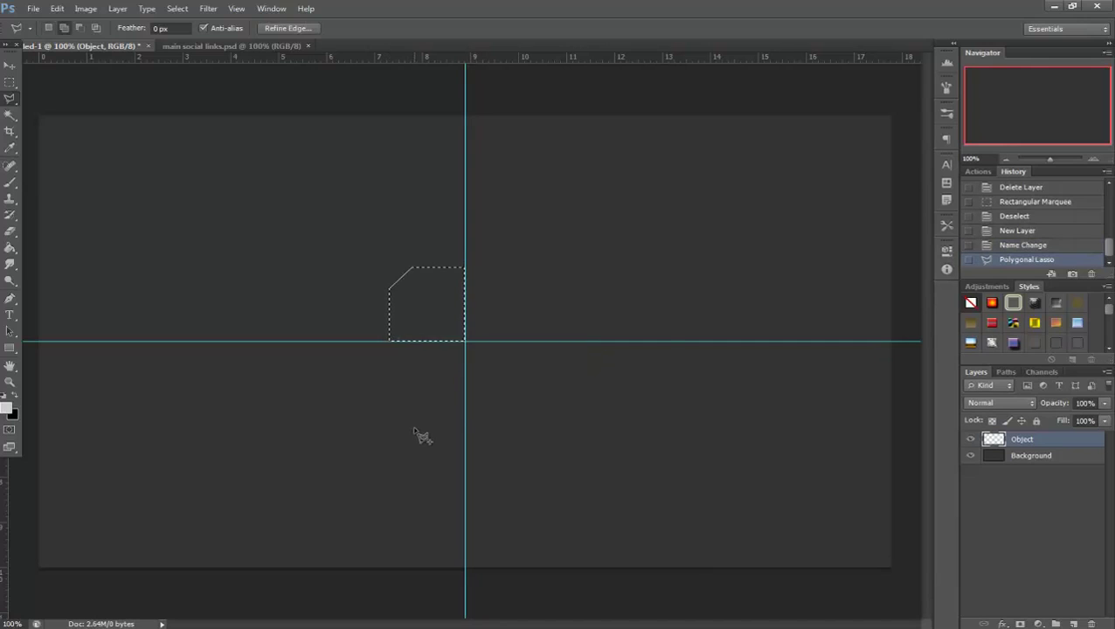
- Fill the outline light grey, deselect, and move the shape over the guide crossing
key(shift+F5)
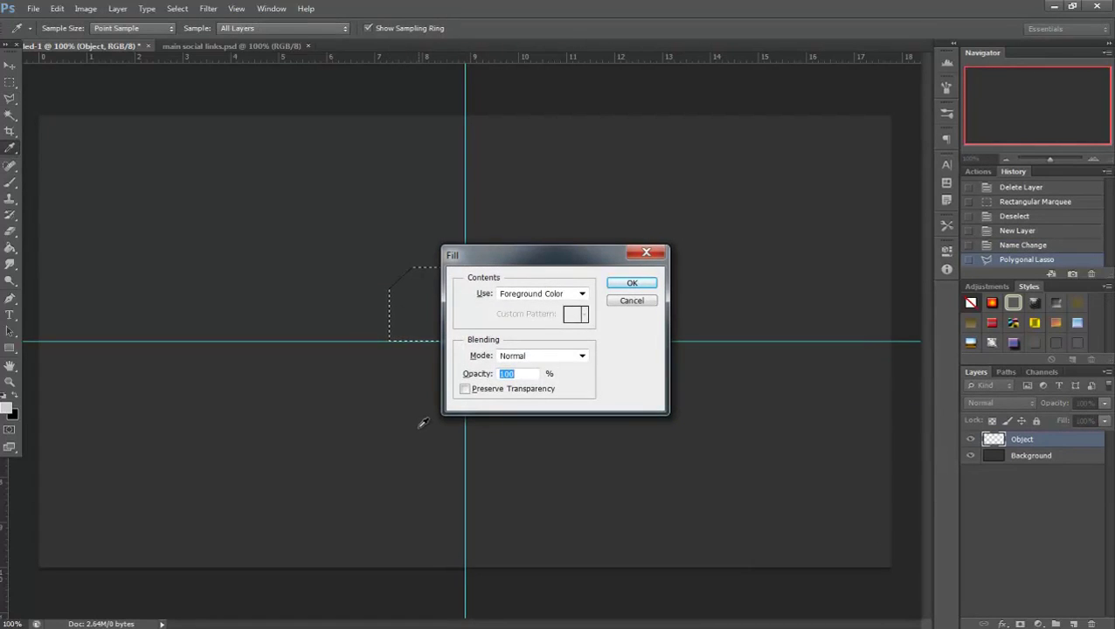
key(Return)
key(ctrl+d)
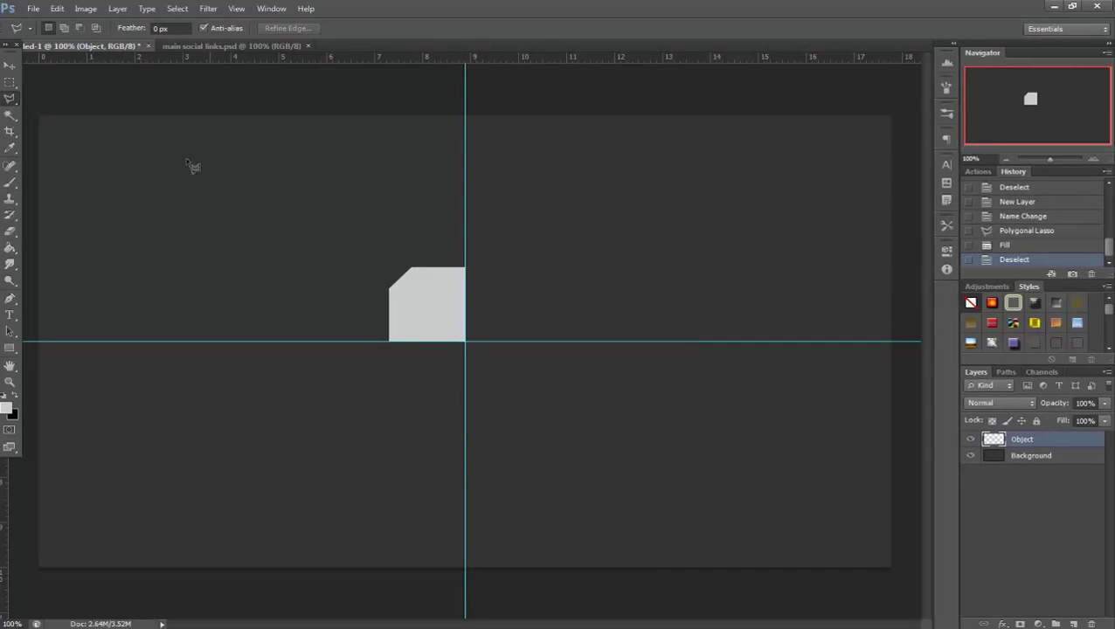
key(ctrl+t)
drag(443, 328, 470, 367)
key(Right)
key(Right)
key(Right)
key(Right)
key(Right)
key(Right)
key(Right)
key(Right)
key(Right)
key(Right)
key(Right)
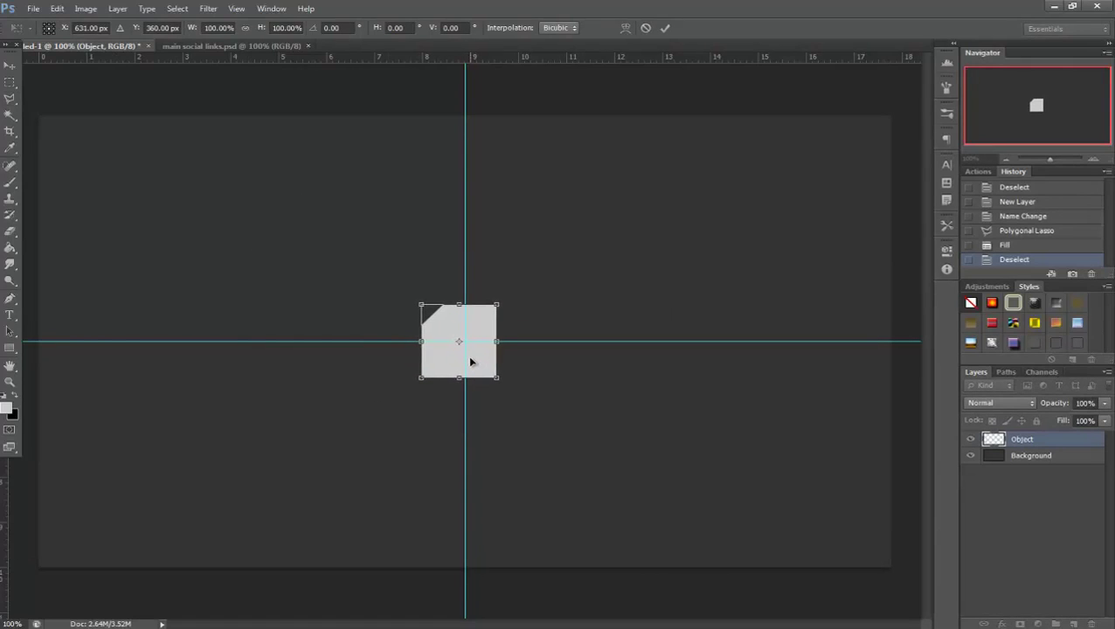
key(Right)
key(Right)
key(Right)
key(Right)
key(Right)
key(Right)
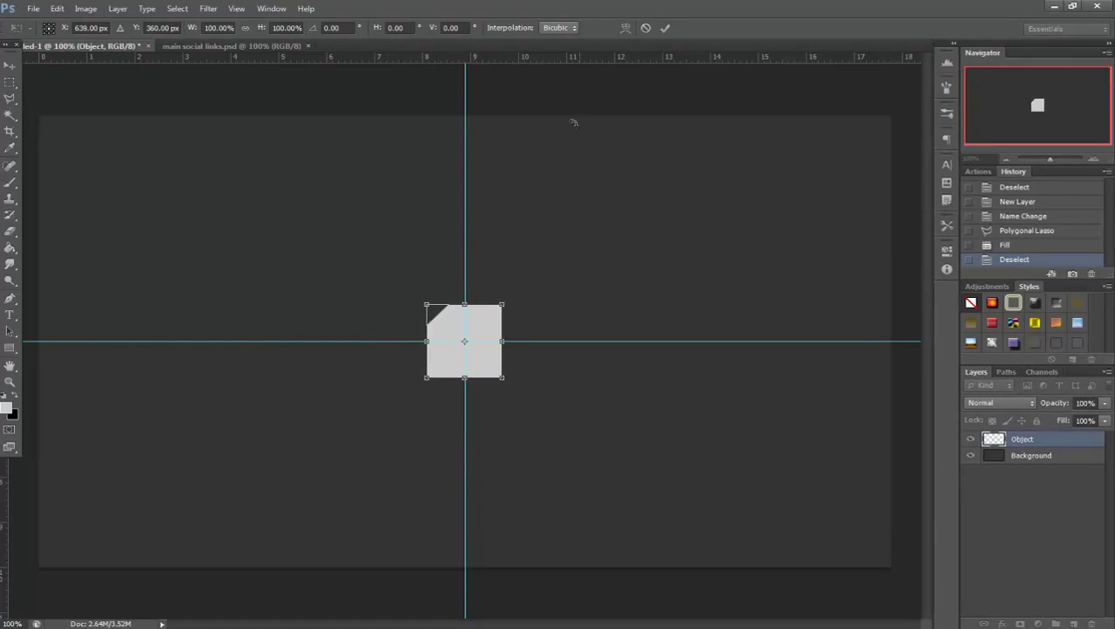
click(665, 28)
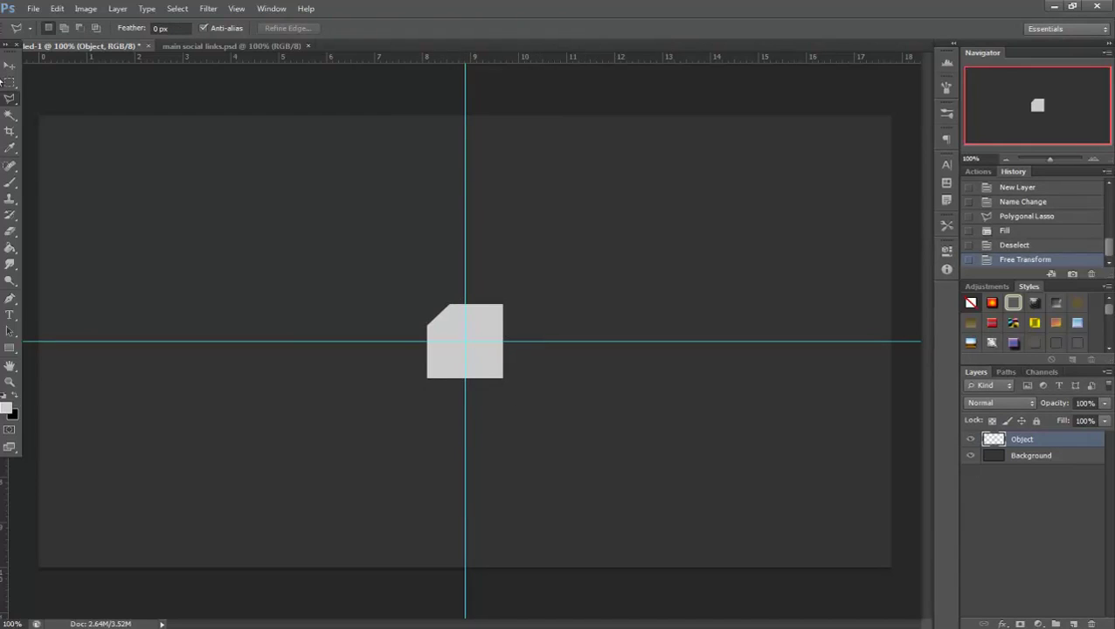
click(10, 82)
drag(266, 202, 673, 524)
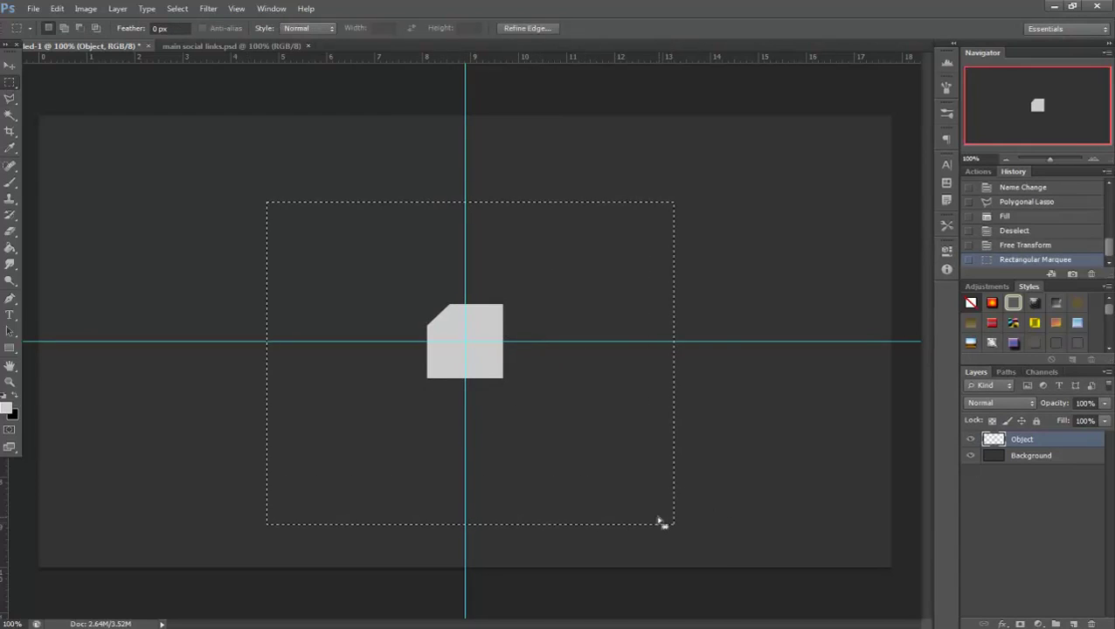
key(ctrl+d)
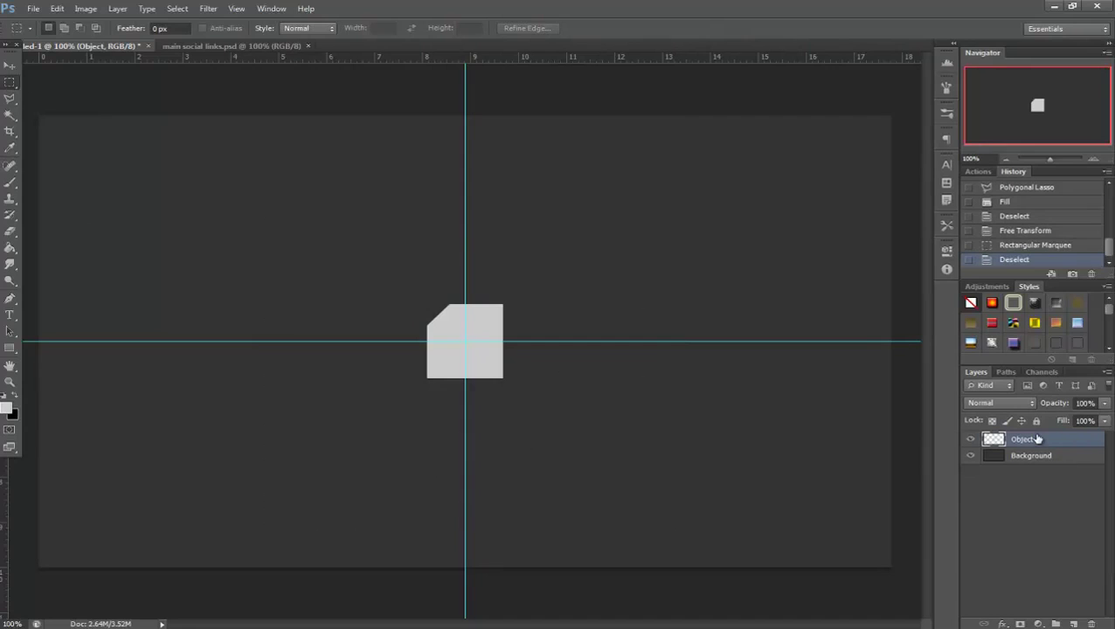
click(1031, 247)
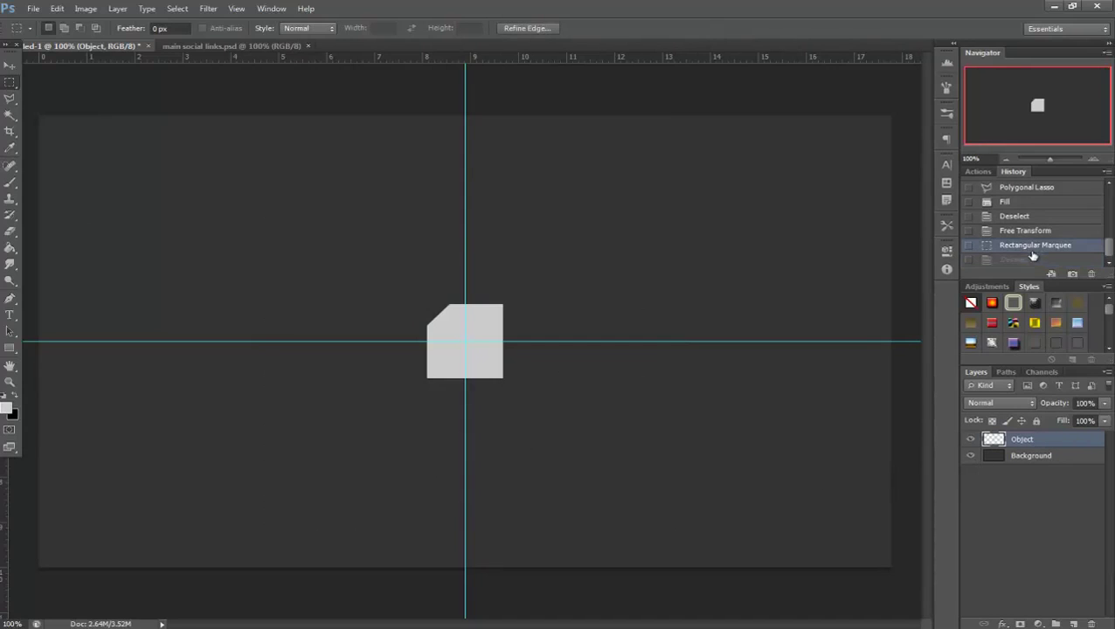
click(1025, 230)
click(1016, 216)
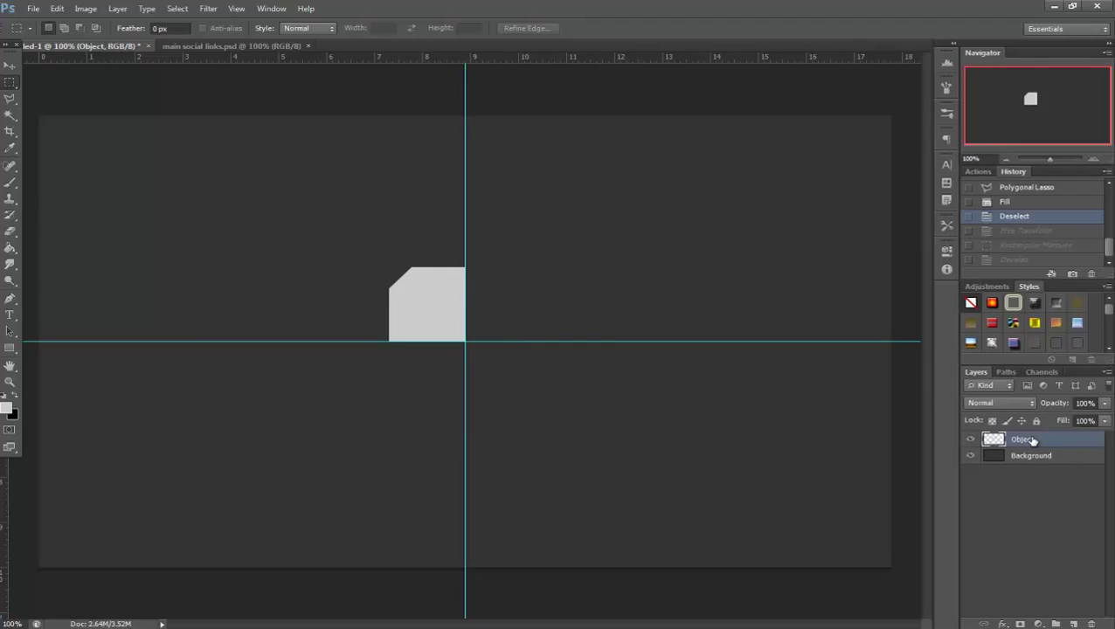
- Duplicate the grey block, flip the copy horizontally, butt it against the original, and hide guides
key(ctrl+j)
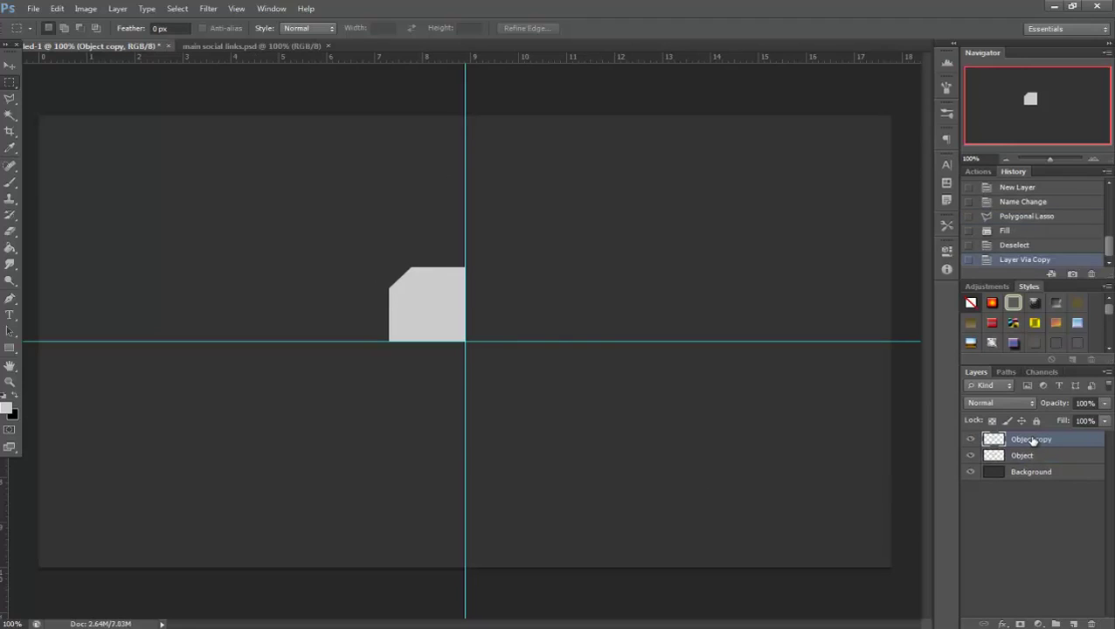
key(ctrl+t)
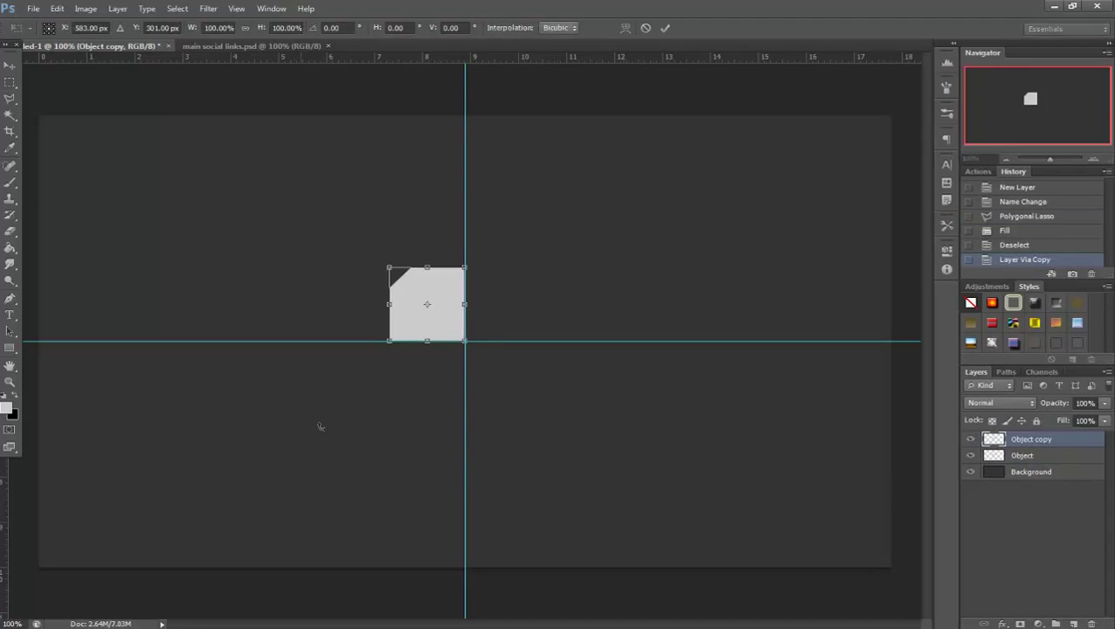
right_click(406, 334)
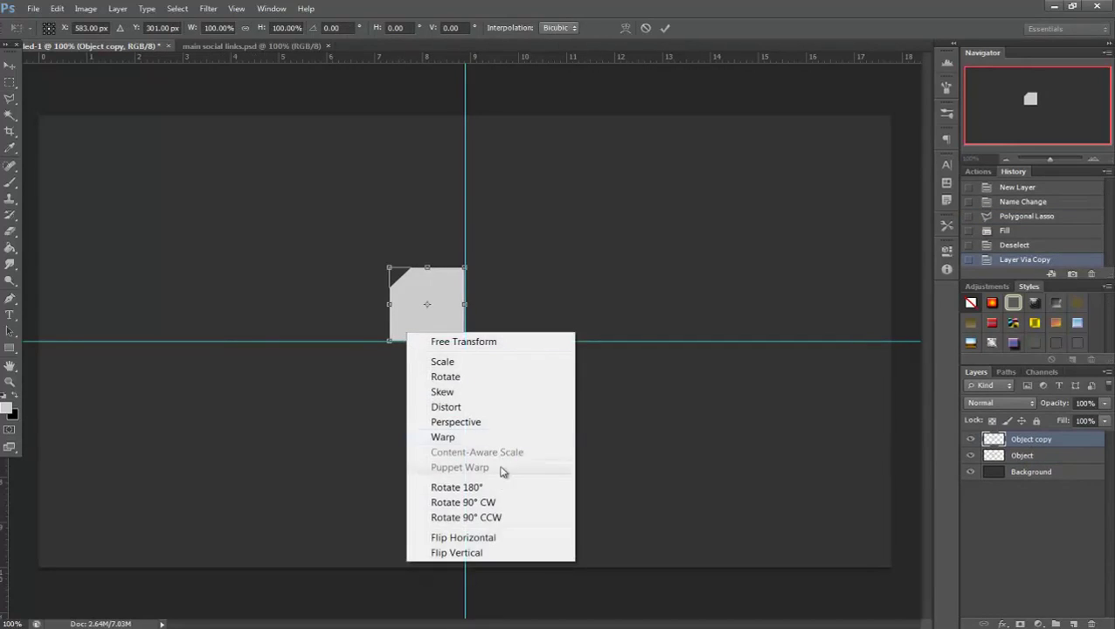
click(481, 535)
mouse_move(419, 336)
mouse_down()
mouse_move(488, 335)
mouse_move(427, 331)
mouse_up()
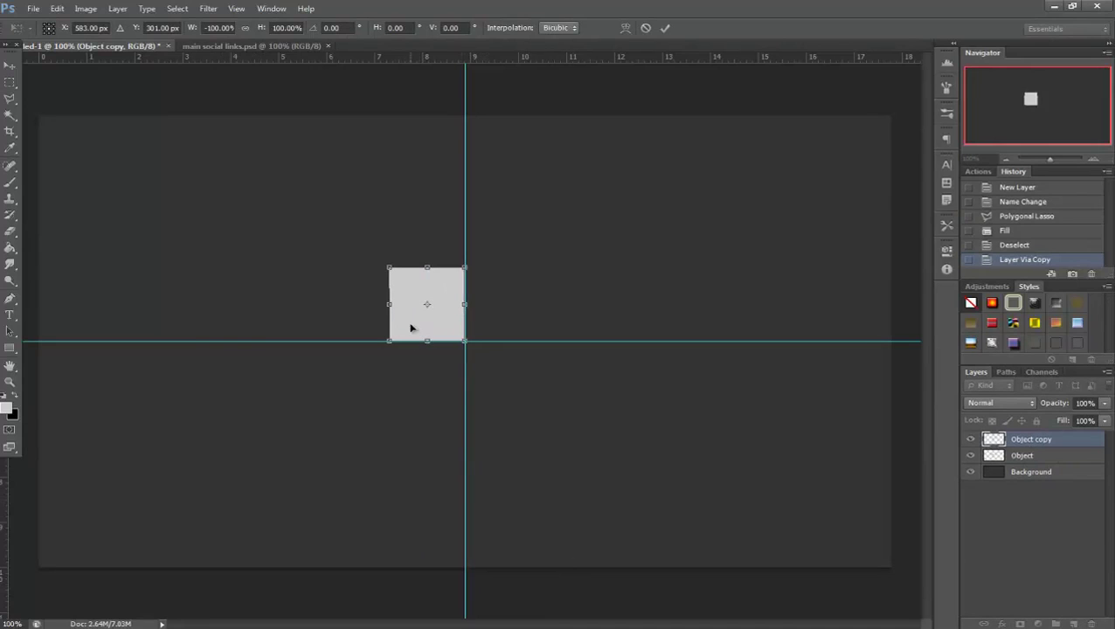
drag(410, 323, 493, 324)
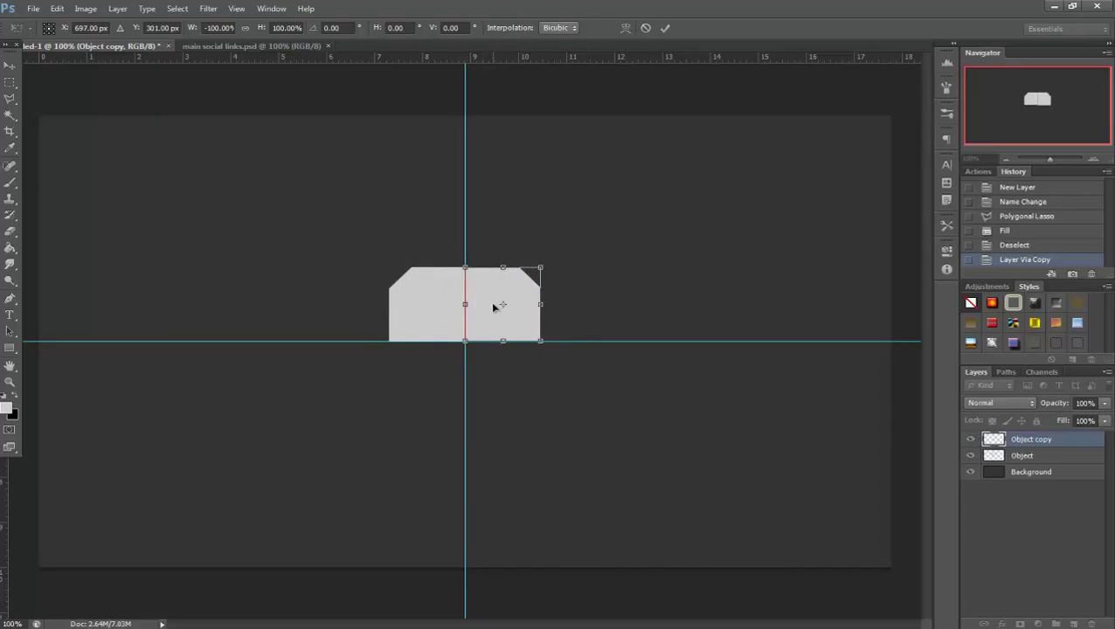
click(663, 29)
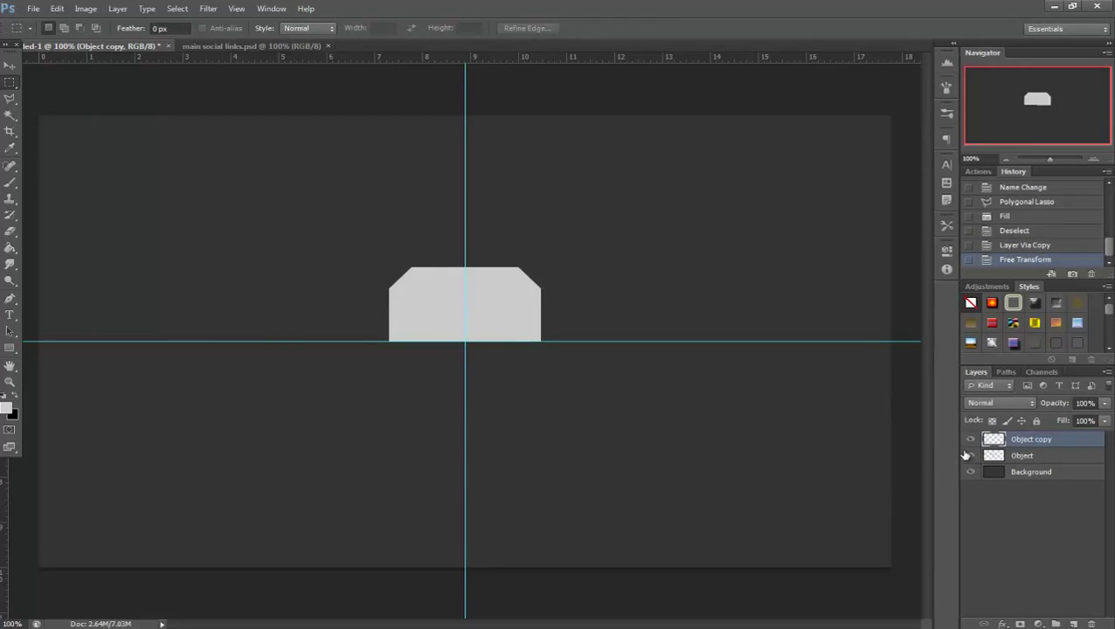
key(ctrl+semicolon)
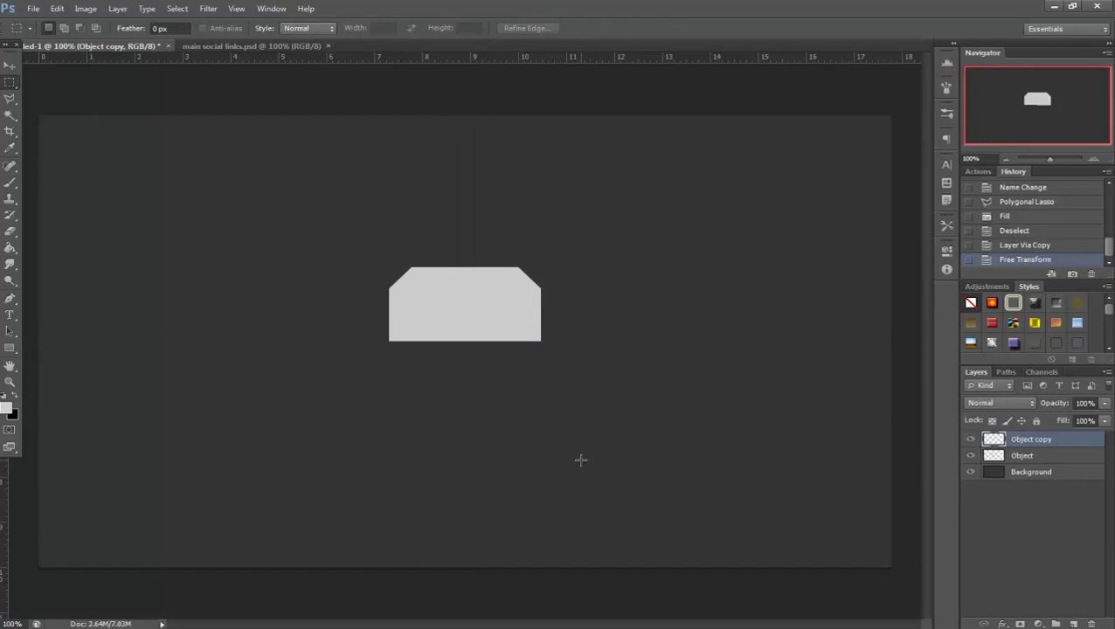
- Show the guides, delete the Object copy layer, and erase the remaining grey block
key(ctrl+semicolon)
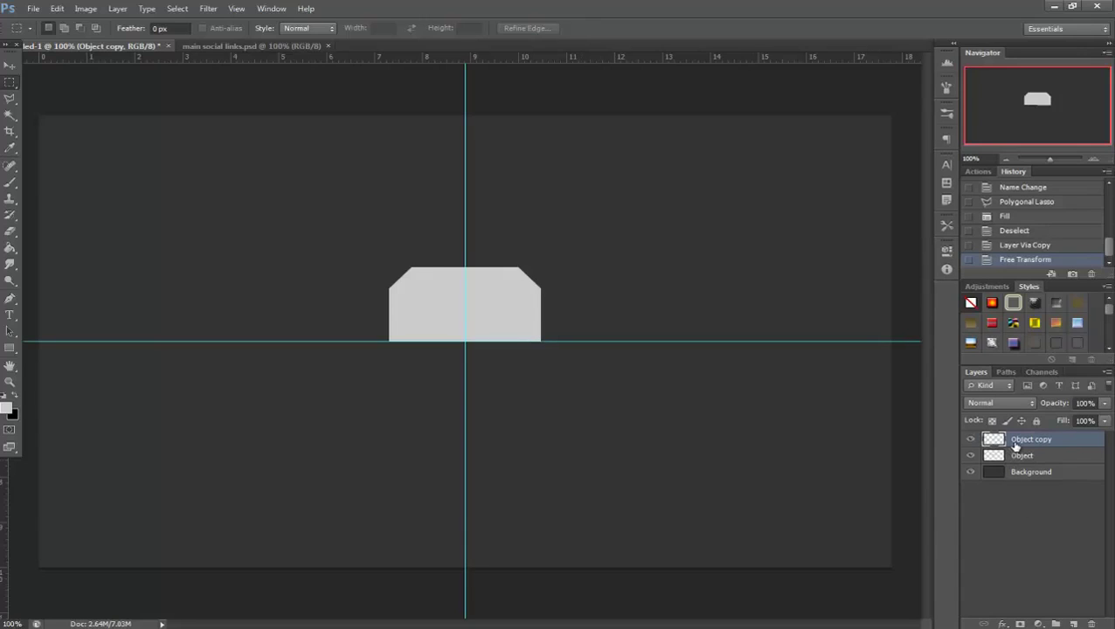
key(Delete)
drag(295, 199, 654, 441)
key(Delete)
key(ctrl+d)
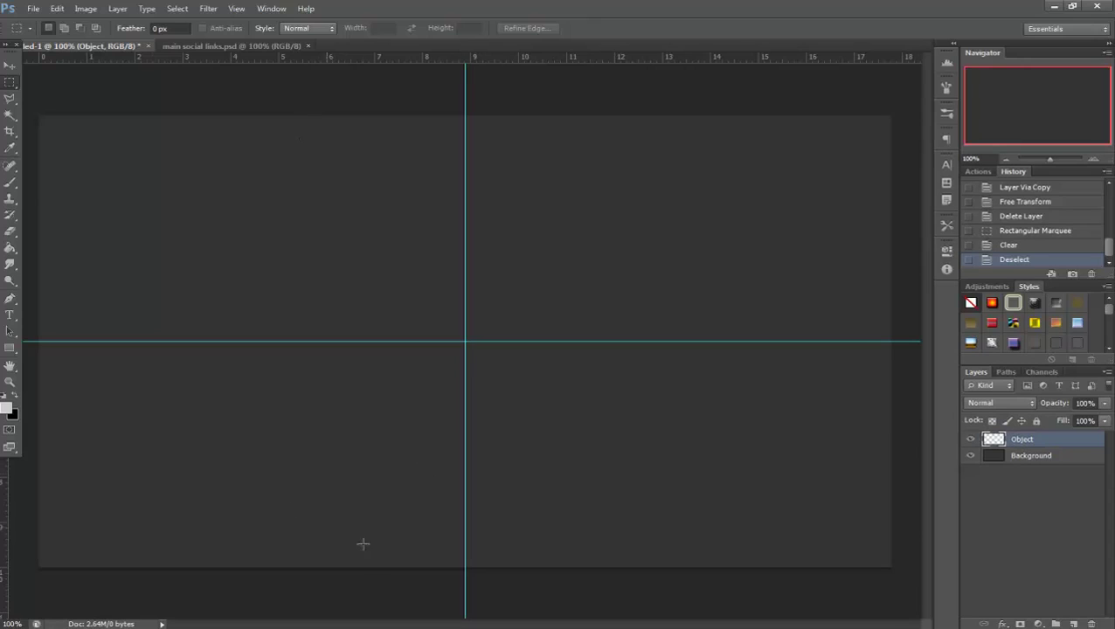
right_click(10, 83)
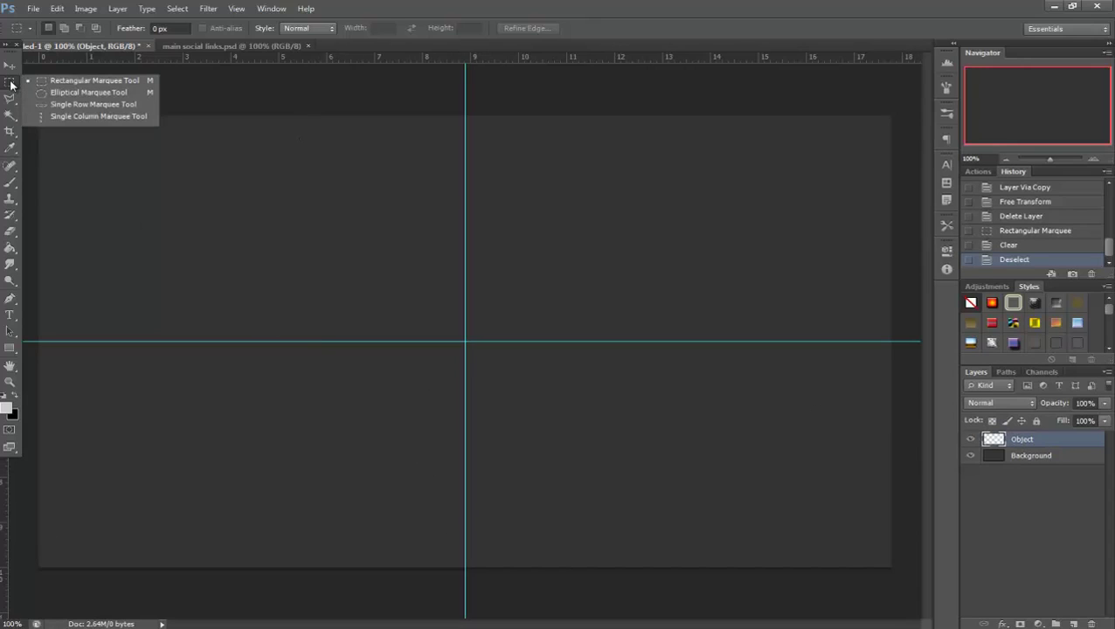
click(88, 80)
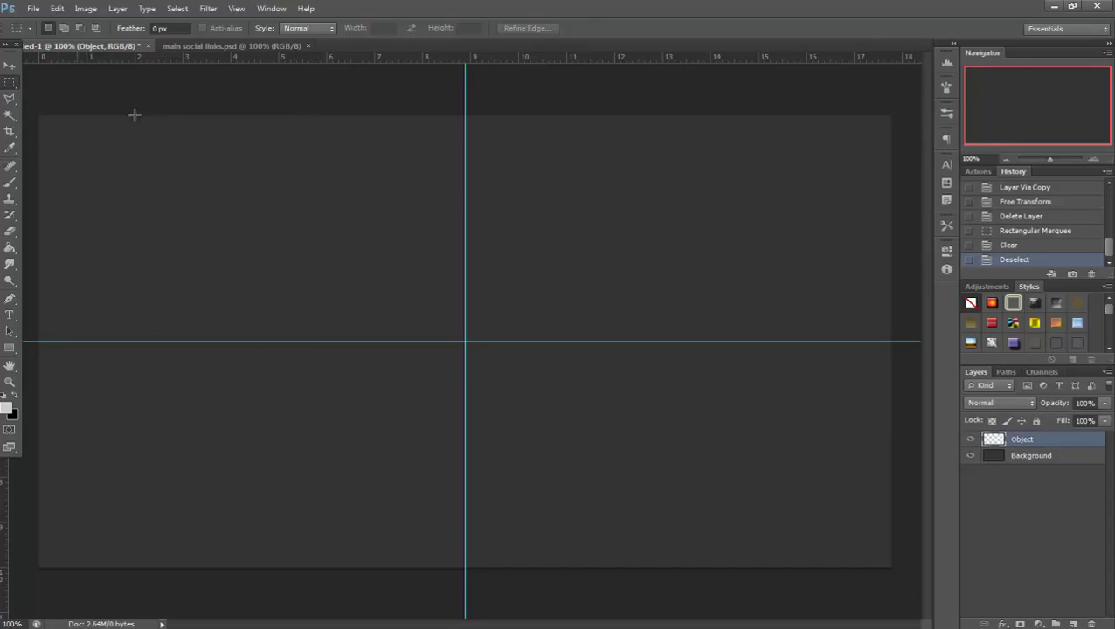
drag(294, 205, 460, 360)
- Fill the square selection light grey and rotate it 45° into a diamond
drag(459, 365, 459, 366)
key(shift+F5)
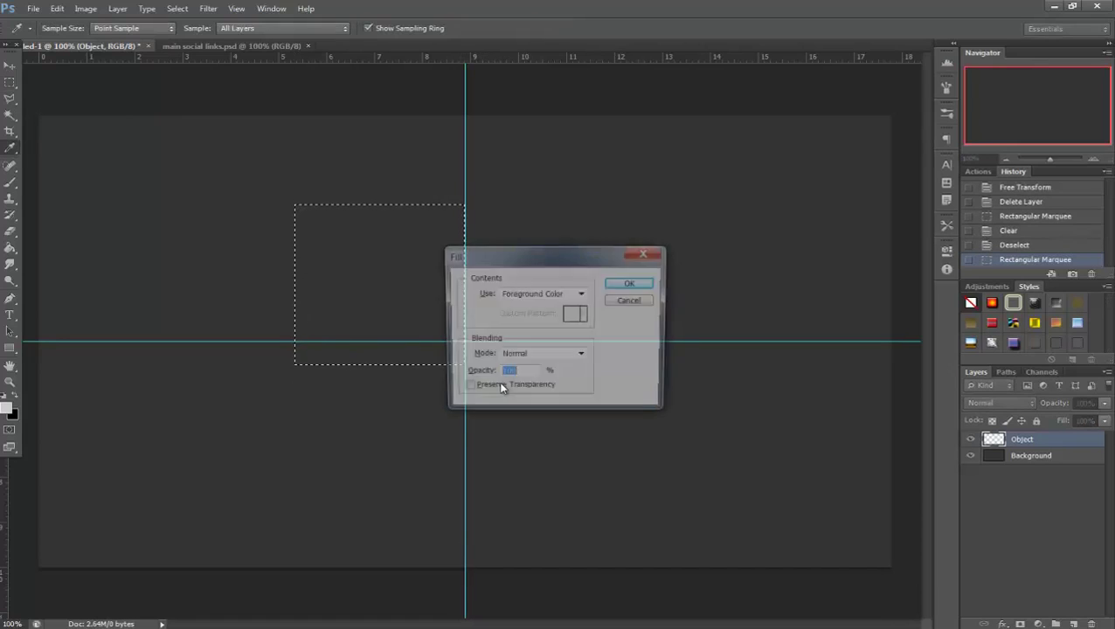
key(Return)
key(ctrl+d)
key(ctrl+t)
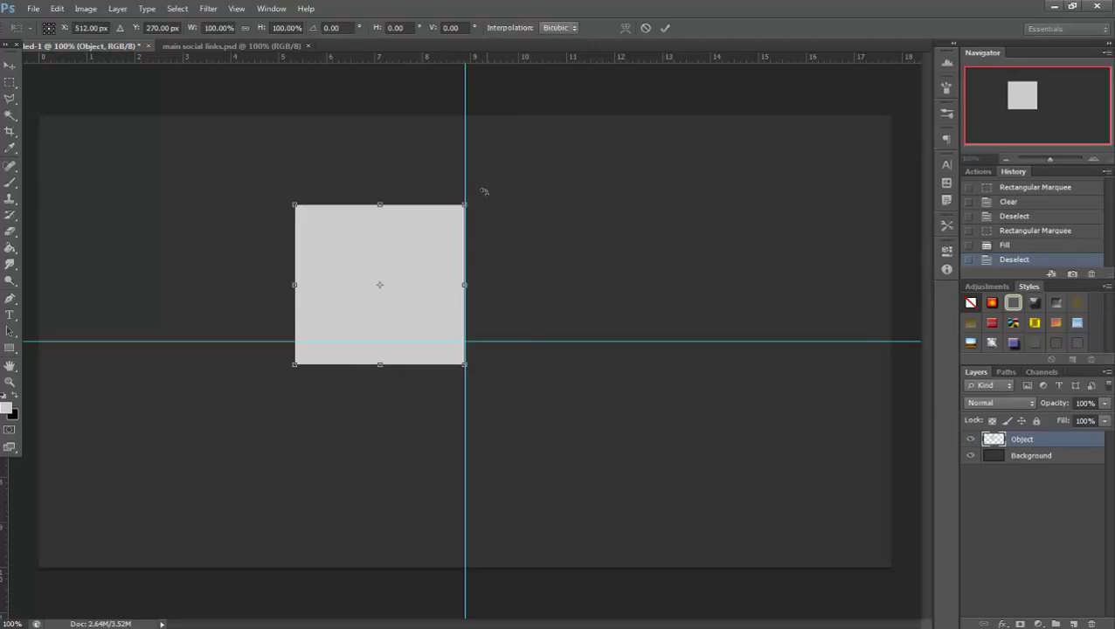
drag(483, 191, 505, 297)
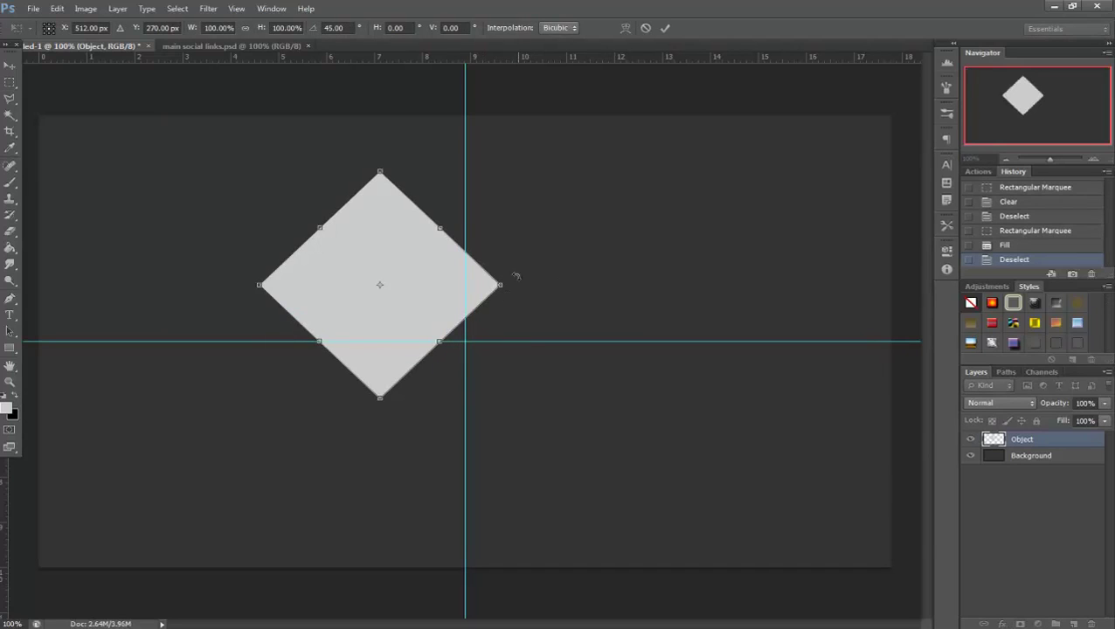
click(664, 27)
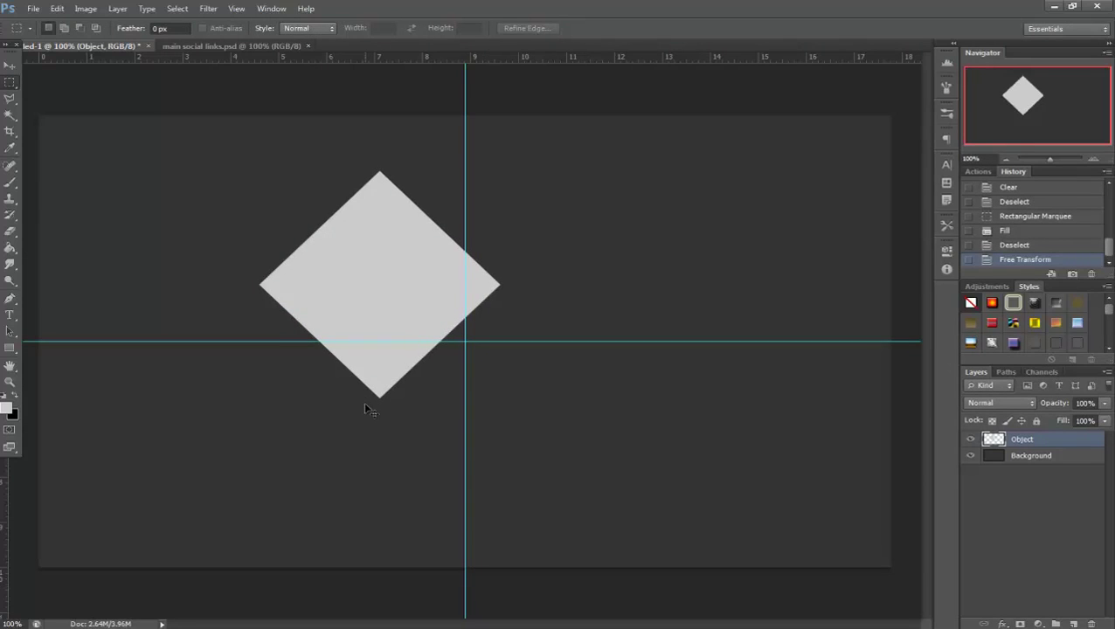
key(ctrl+t)
- Move the diamond onto the guide crossing, nudge it to X 640 px, then duplicate it
drag(413, 303, 489, 367)
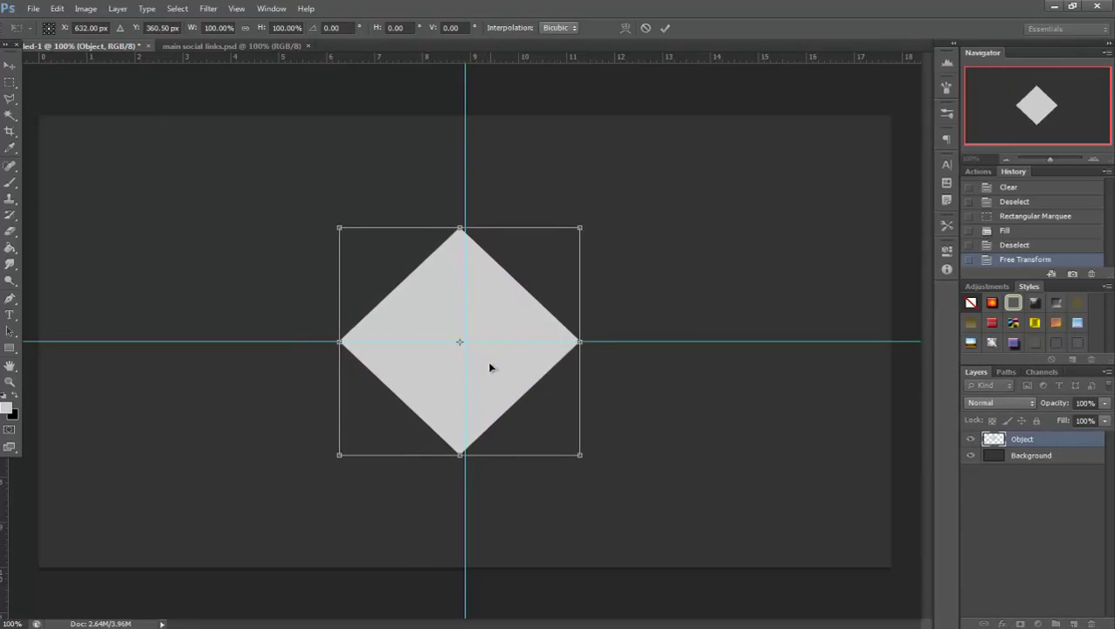
key(Right)
key(Right)
key(Right)
key(Right)
key(Right)
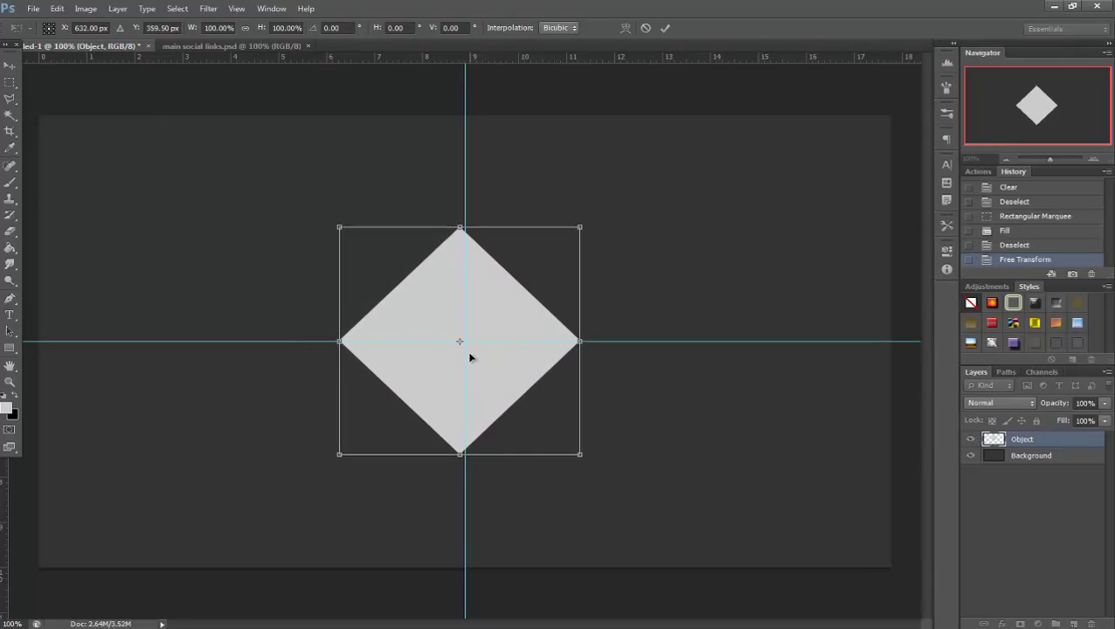
key(Up)
key(Right)
key(Right)
key(Right)
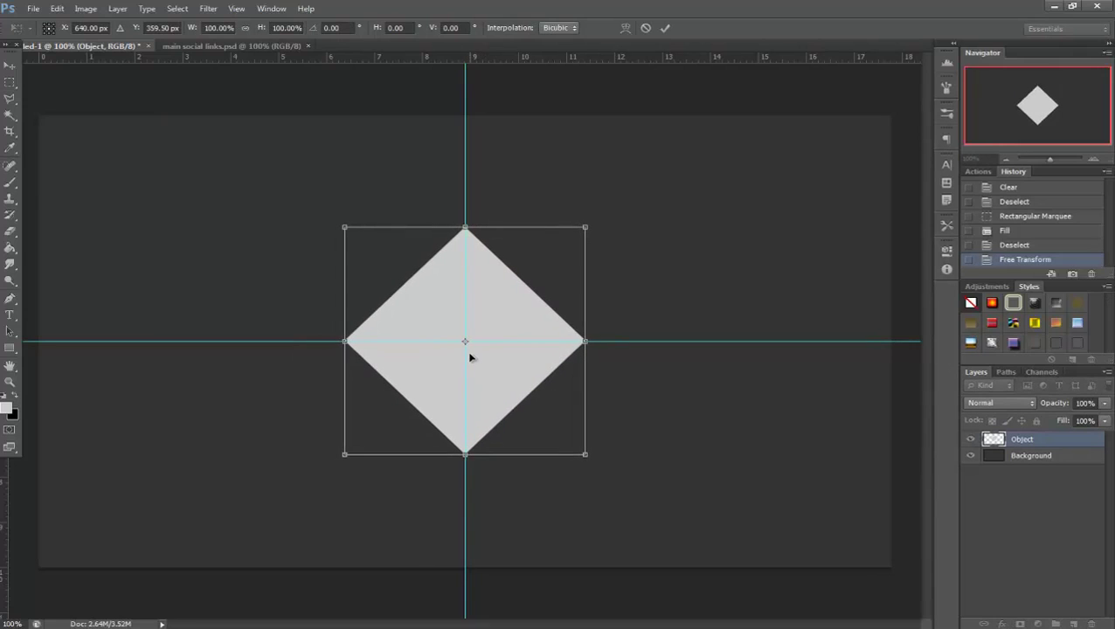
click(666, 28)
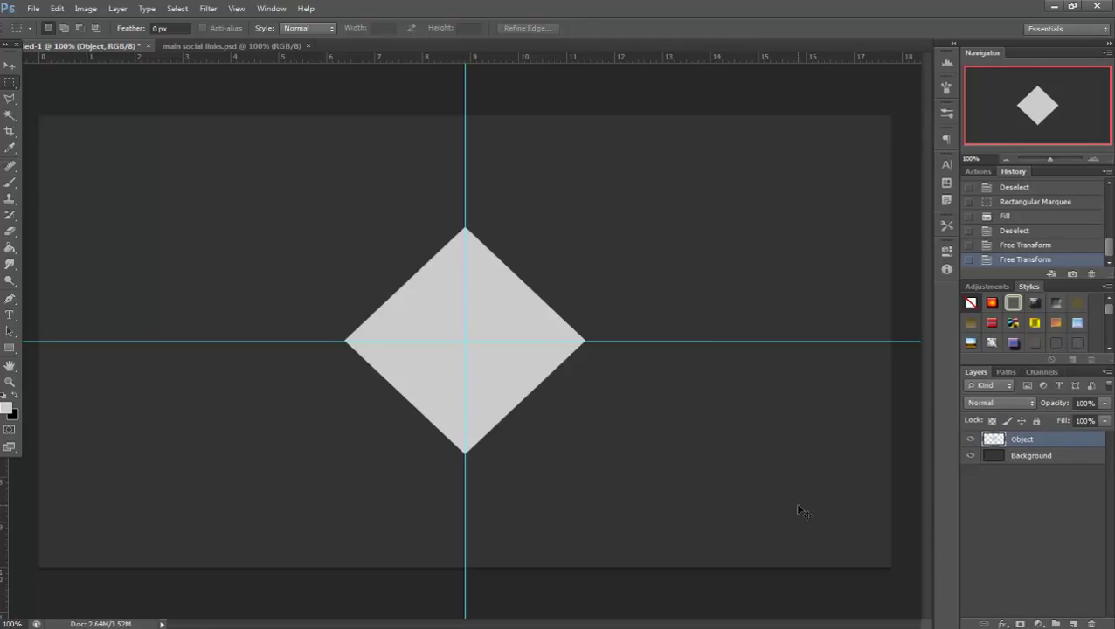
key(ctrl+j)
key(ctrl+j)
key(ctrl+j)
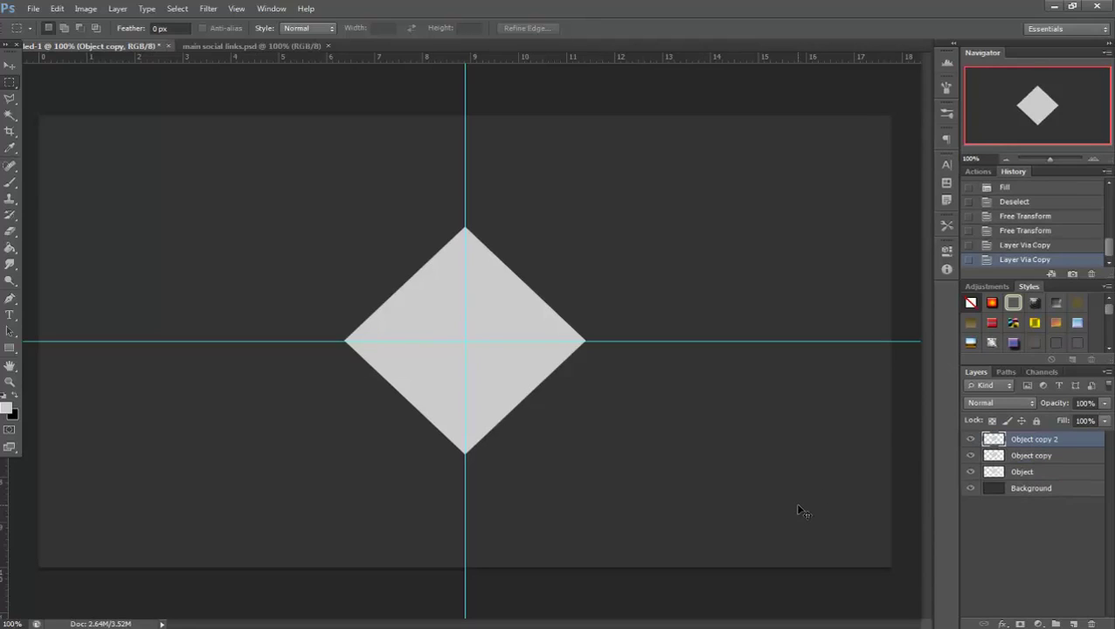
- Make another diamond copy, hide the copies, and delete the extra layers
key(ctrl+j)
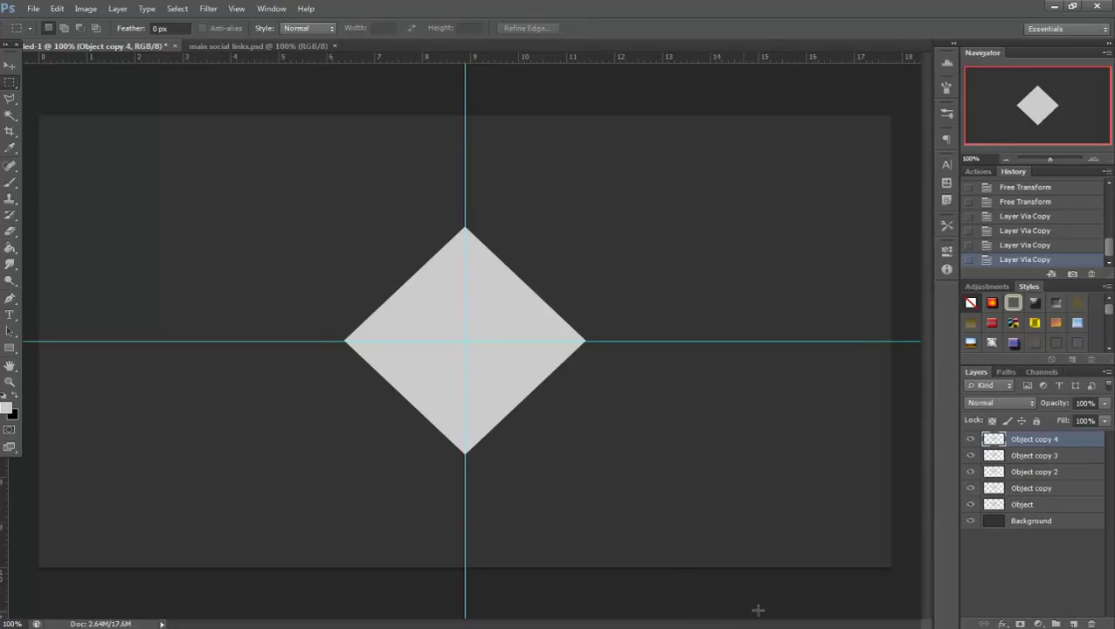
drag(969, 487, 970, 439)
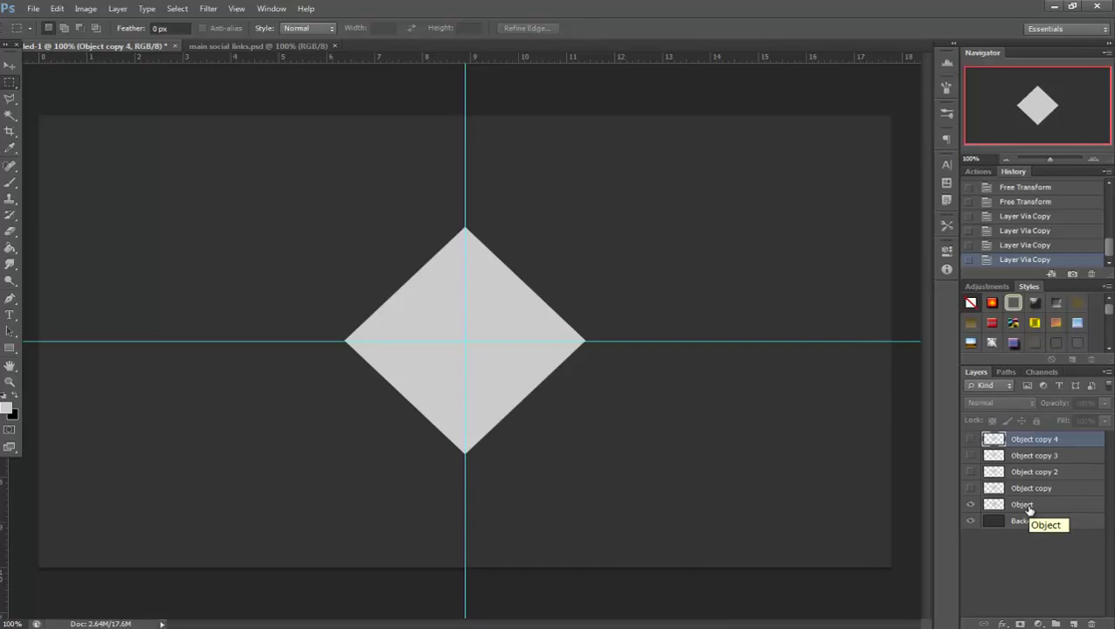
key(Delete)
key(Delete)
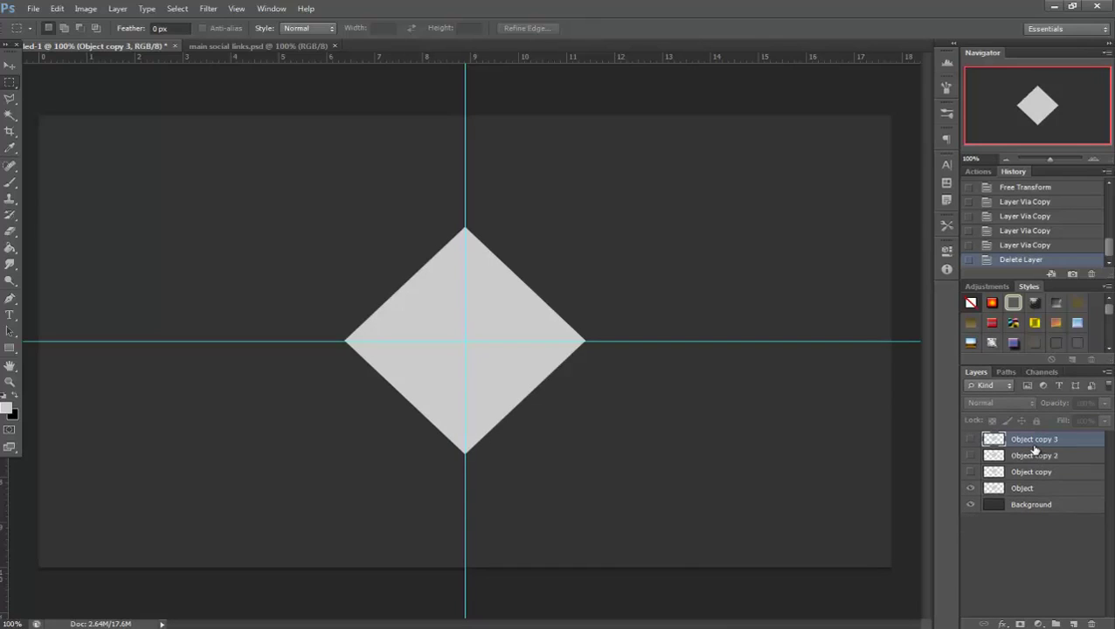
key(Delete)
- Rename the two diamond layers Object 2 and Object 1, then select Object 1
double_click(1040, 440)
key(Right)
key(BackSpace)
key(BackSpace)
key(BackSpace)
key(BackSpace)
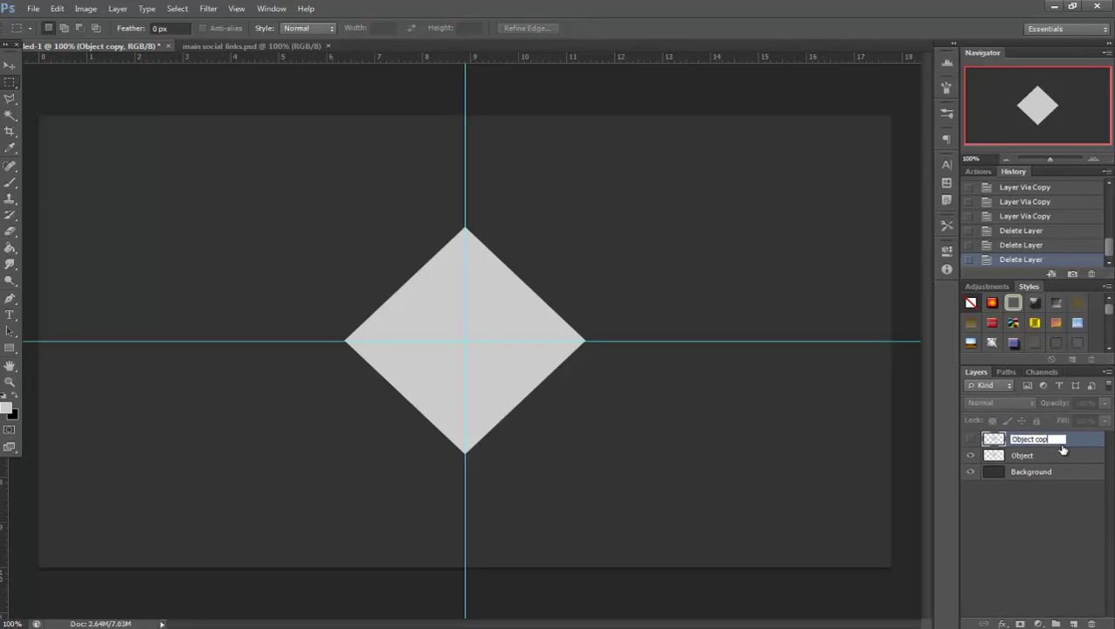
text(3)
key(BackSpace)
text(2)
double_click(1036, 457)
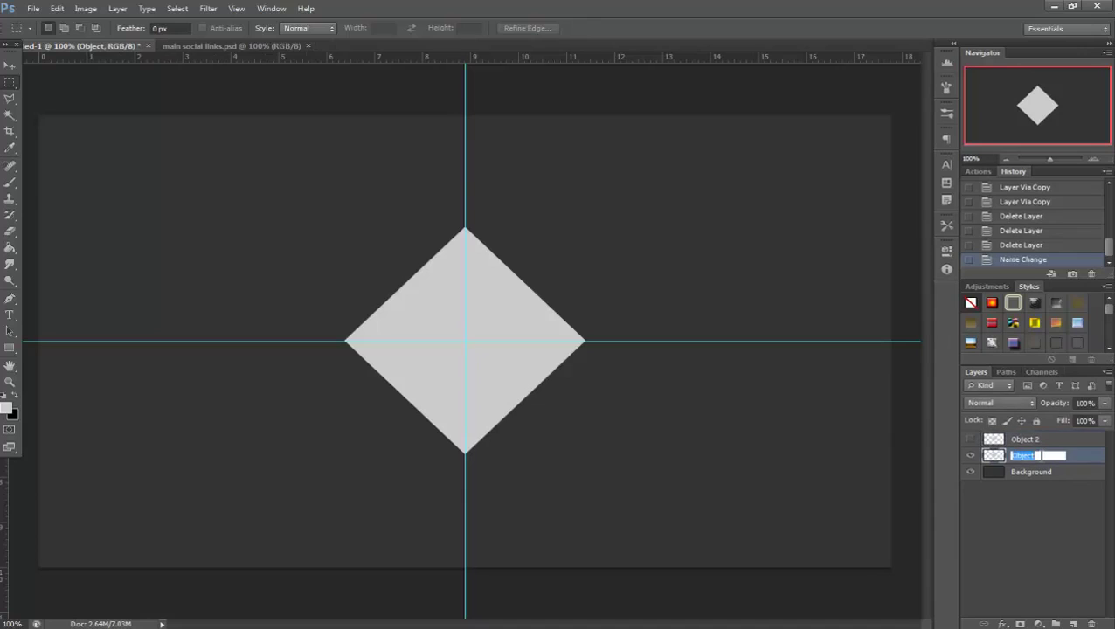
key(Right)
text(1)
click(1046, 511)
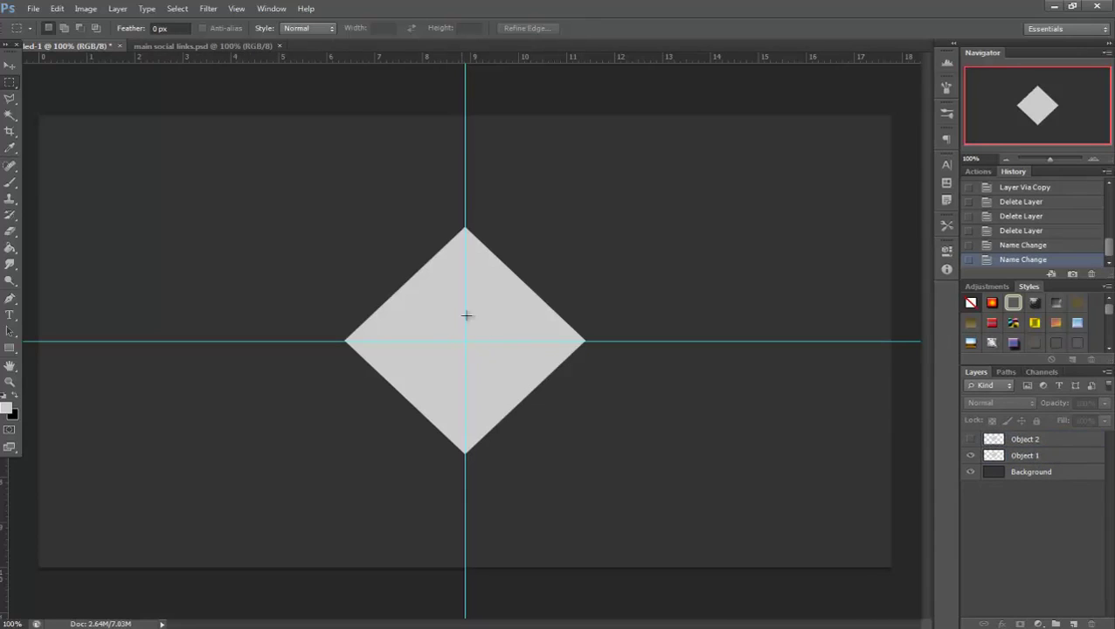
click(1012, 455)
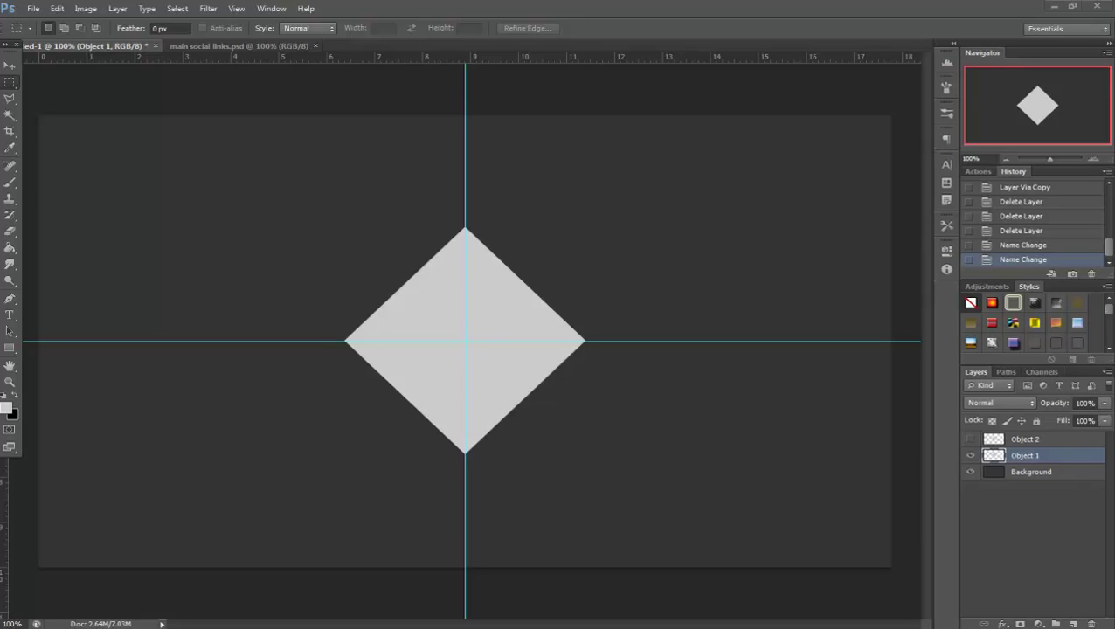
- Drag twitter_newbird_blue.png into Photoshop to open it as its own document
drag(290, 226, 424, 48)
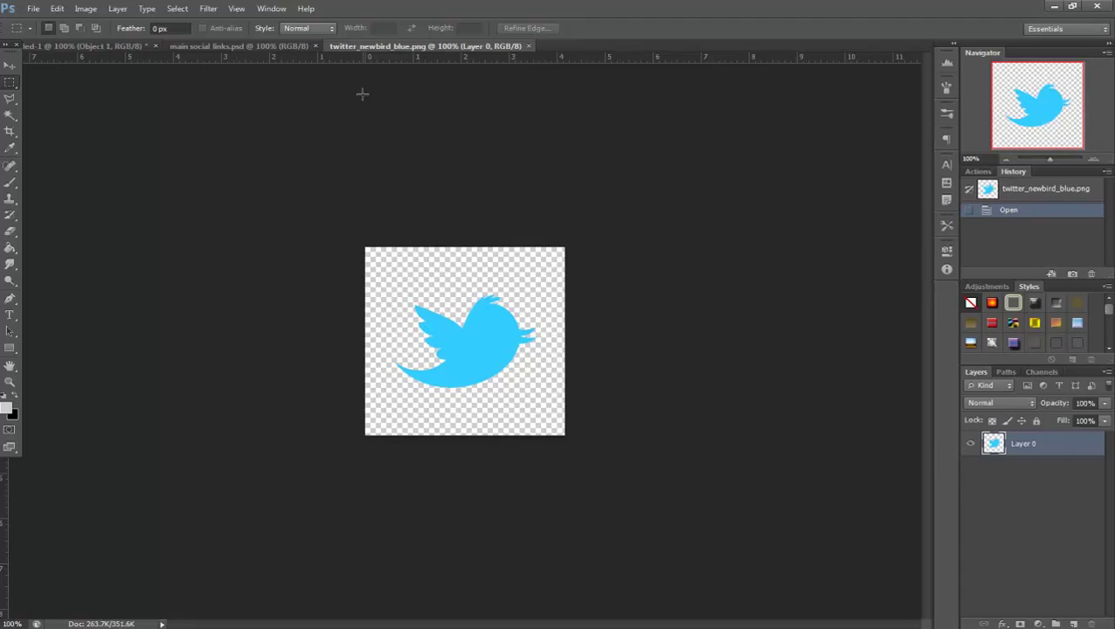
- Move the blue bird into the diamond document, close its window, and centre it on the diamond
drag(367, 50, 549, 244)
click(9, 65)
drag(617, 356, 376, 351)
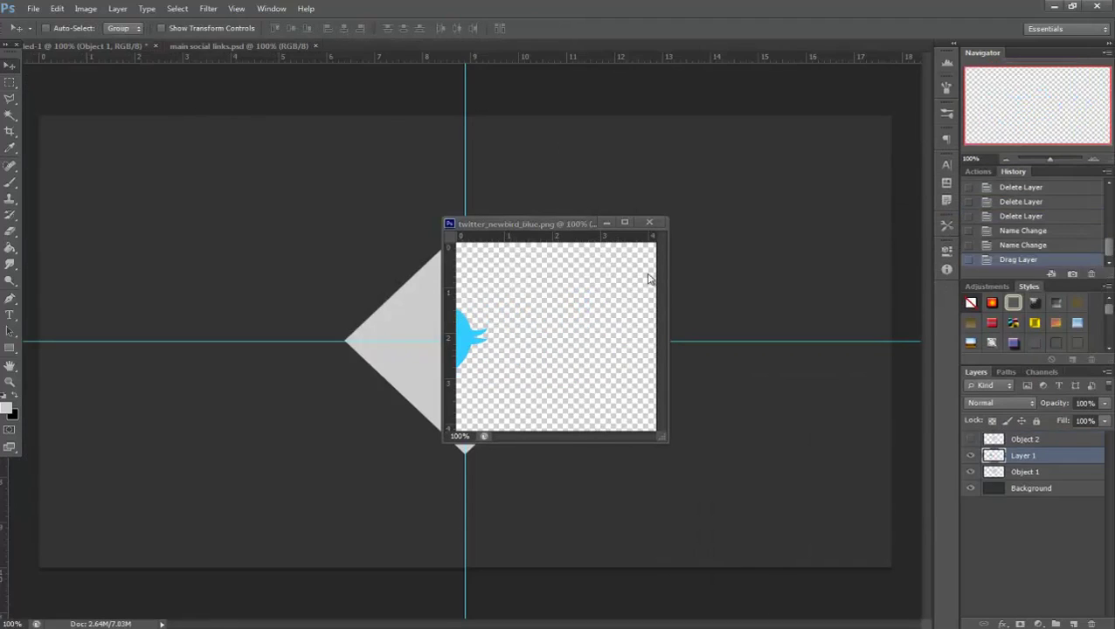
click(649, 221)
drag(300, 381, 437, 381)
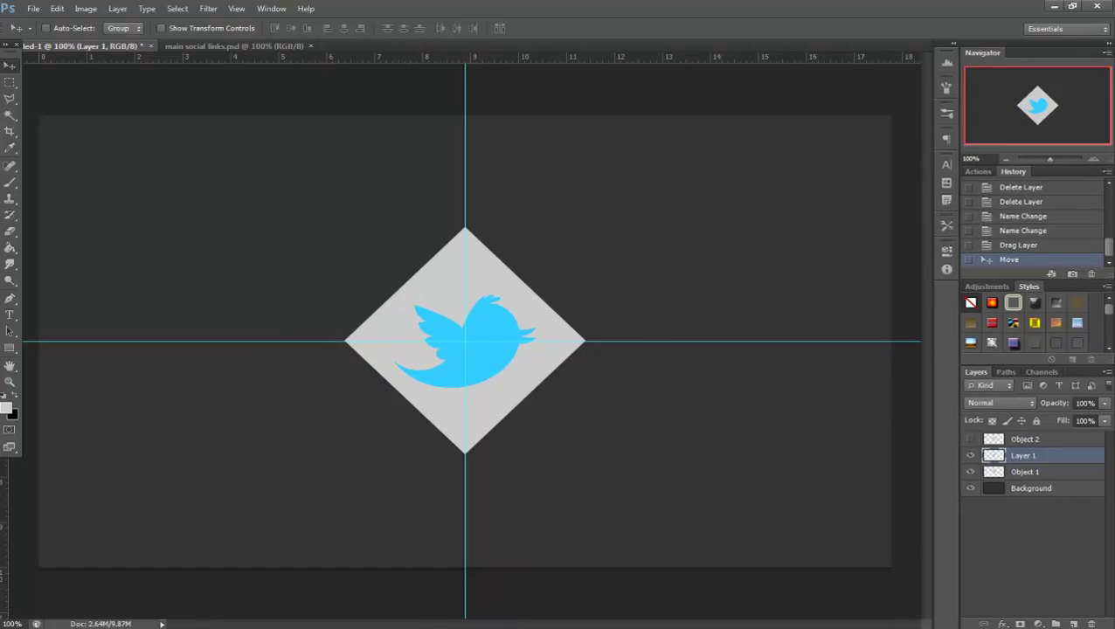
- Rename the bird's layer Twitter and begin resizing it with Free Transform
double_click(1022, 457)
text(Twitter)
key(Return)
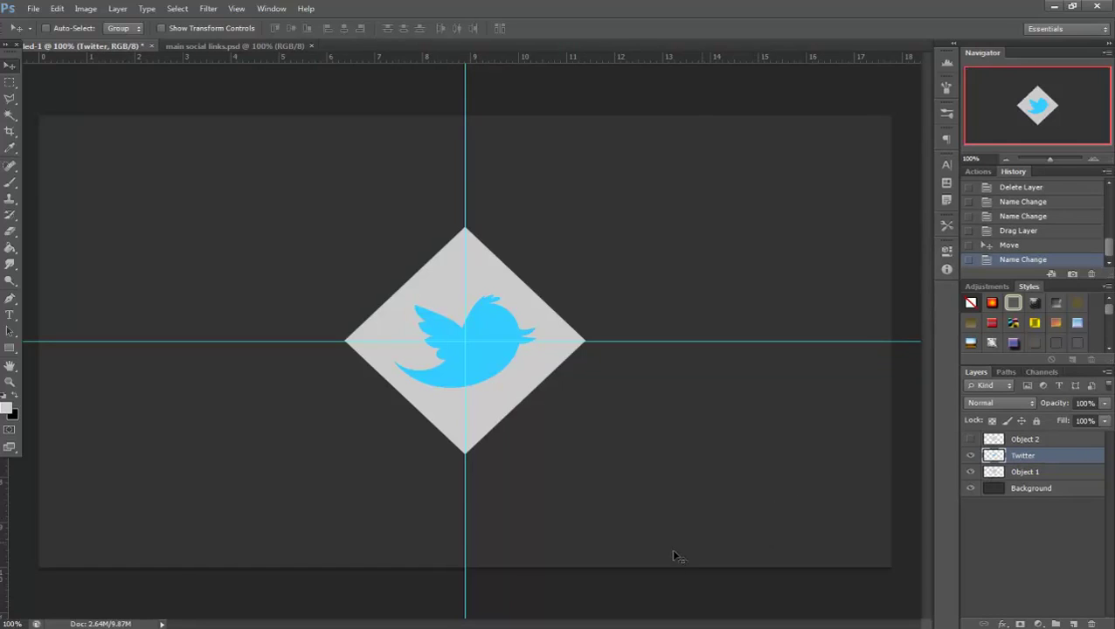
key(ctrl+t)
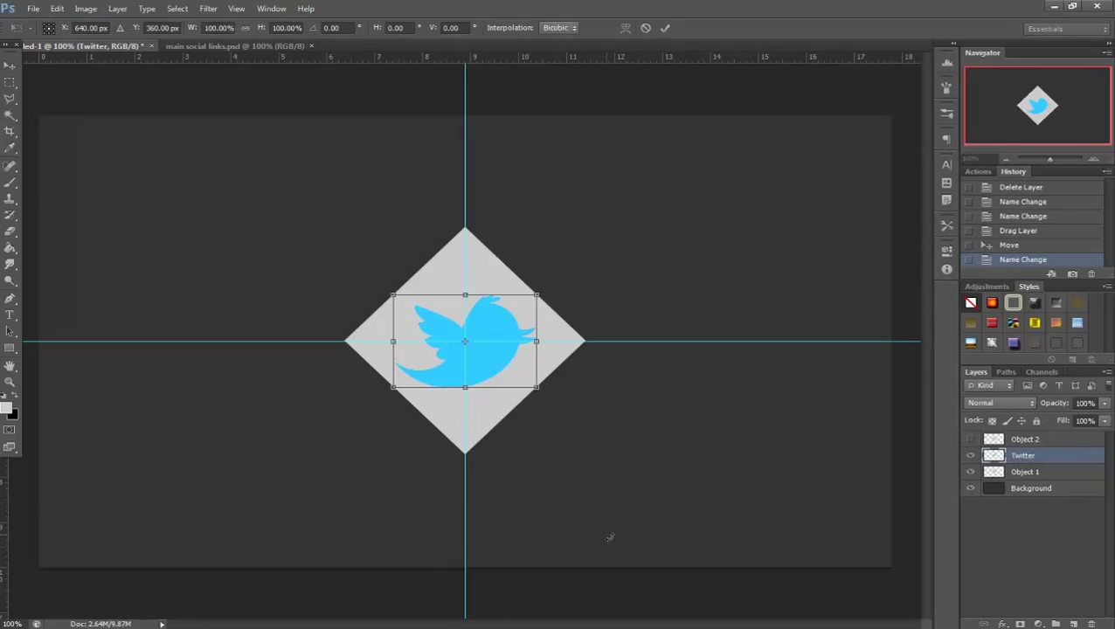
click(665, 28)
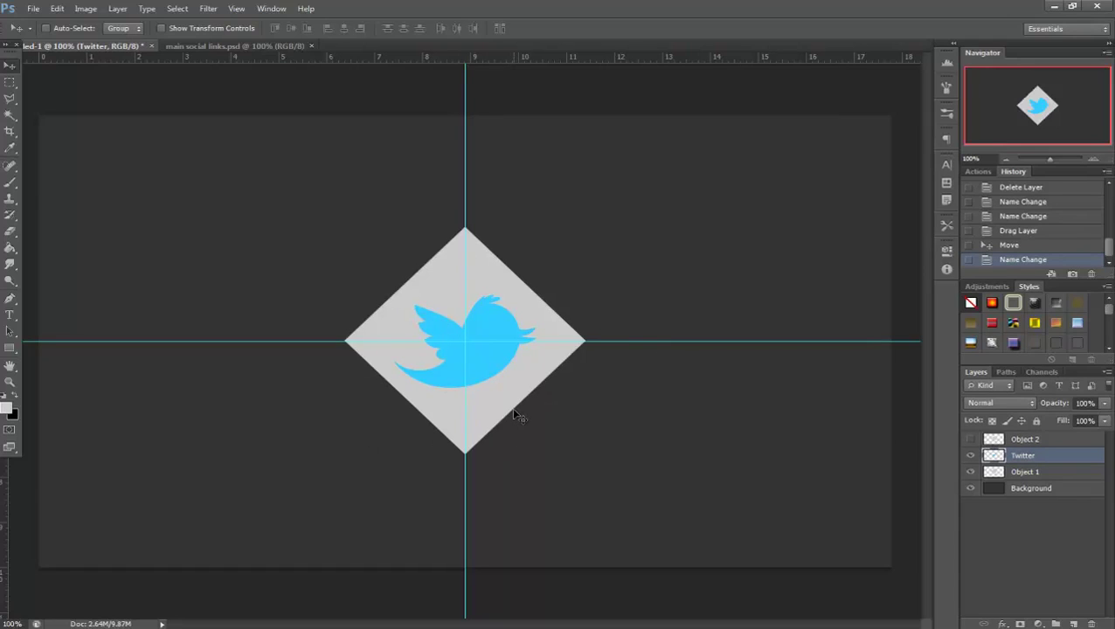
key(ctrl+t)
- Show the bird's bounding box and drag guides to its top, left and bottom edges
mouse_move(537, 388)
mouse_down()
mouse_move(635, 456)
mouse_move(522, 378)
mouse_move(522, 366)
mouse_move(541, 384)
mouse_up()
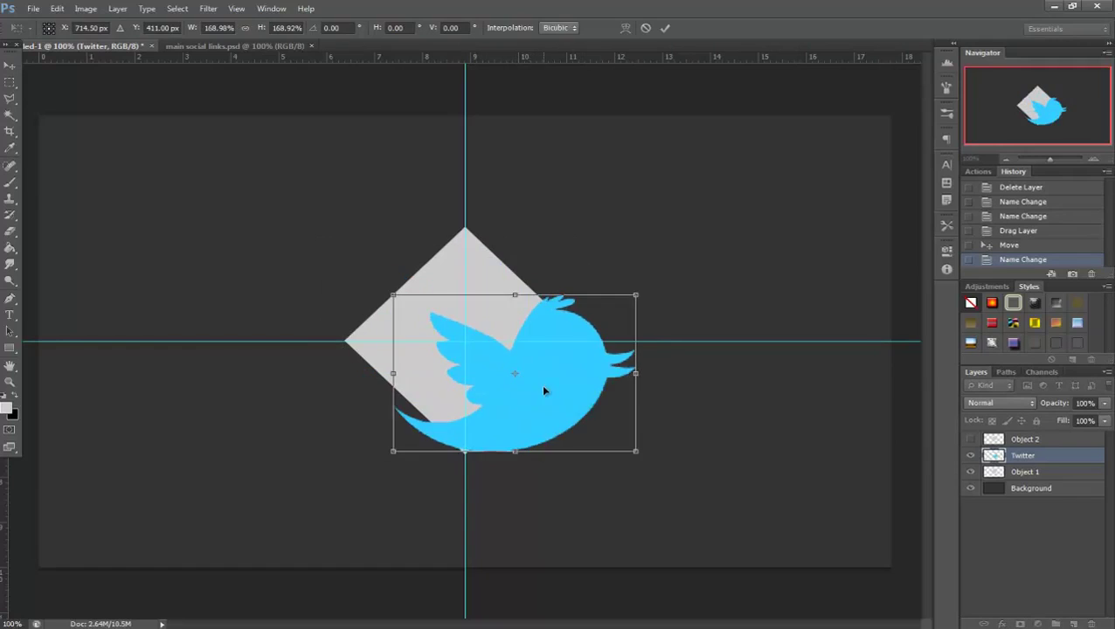
key(Escape)
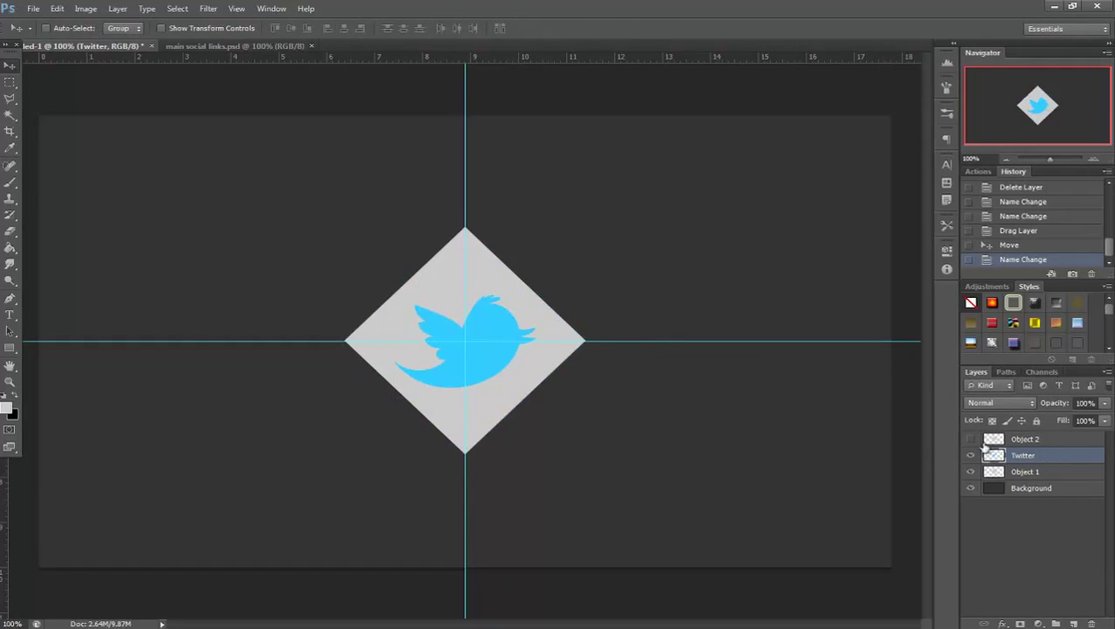
key(ctrl+t)
drag(534, 64, 572, 294)
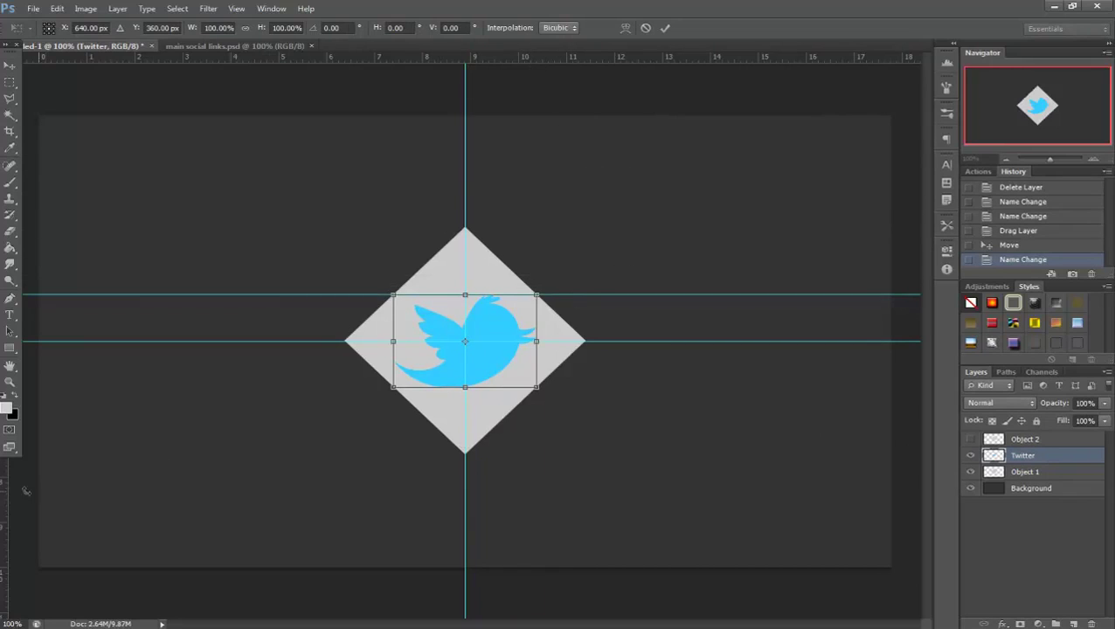
drag(0, 490, 393, 462)
drag(614, 57, 592, 387)
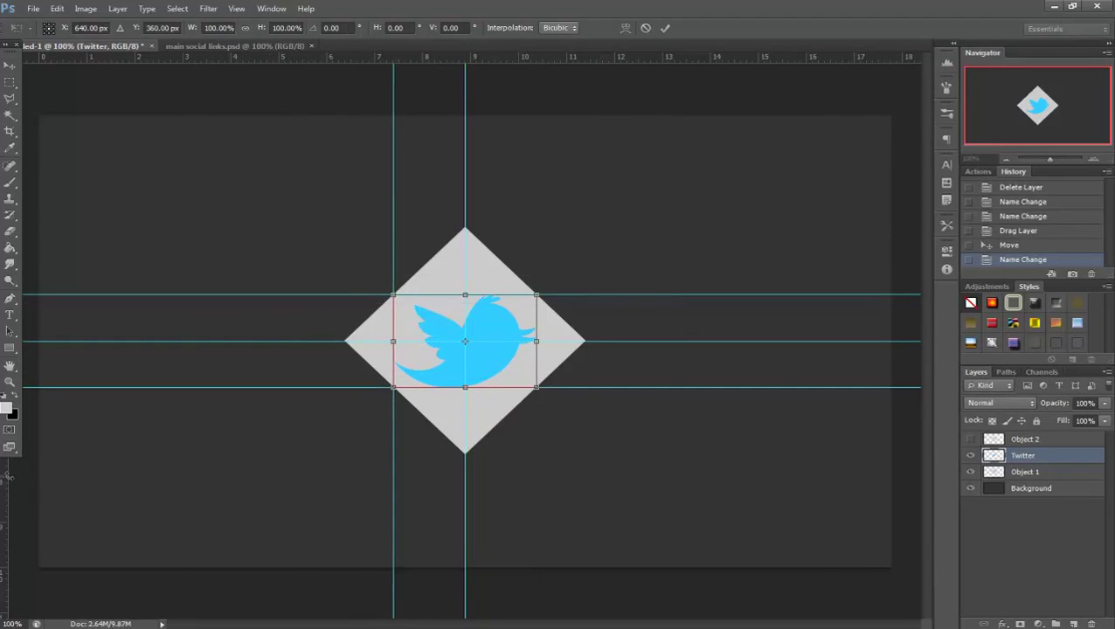
- Place a guide on the bird's right edge, commit the transform, and hide all guides
drag(5, 476, 541, 450)
key(ctrl+z)
drag(1, 485, 537, 439)
click(664, 27)
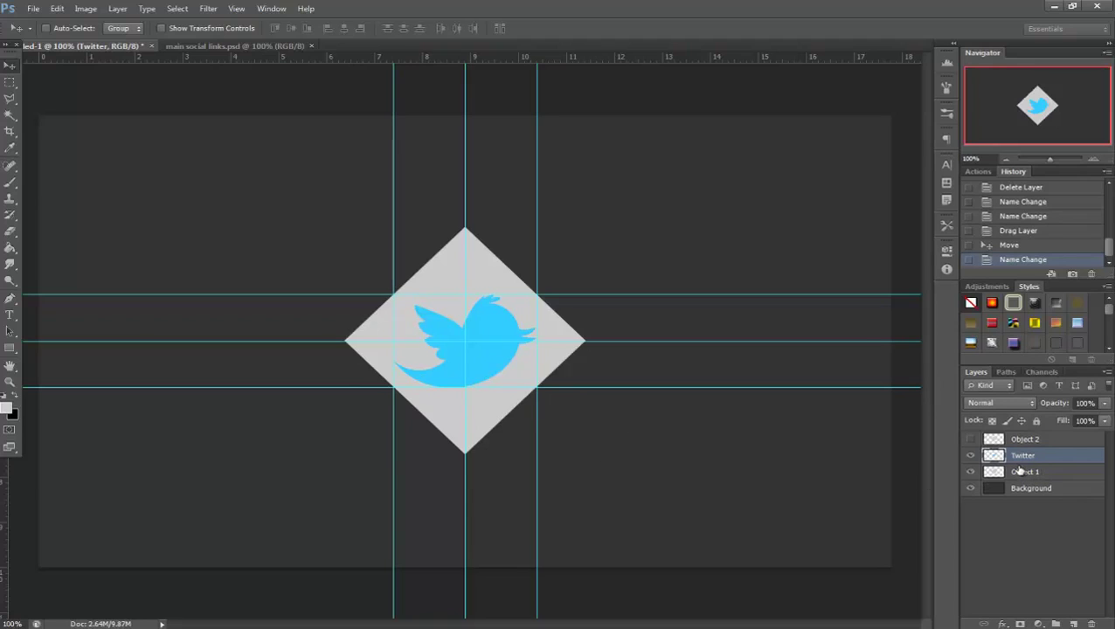
key(ctrl+semicolon)
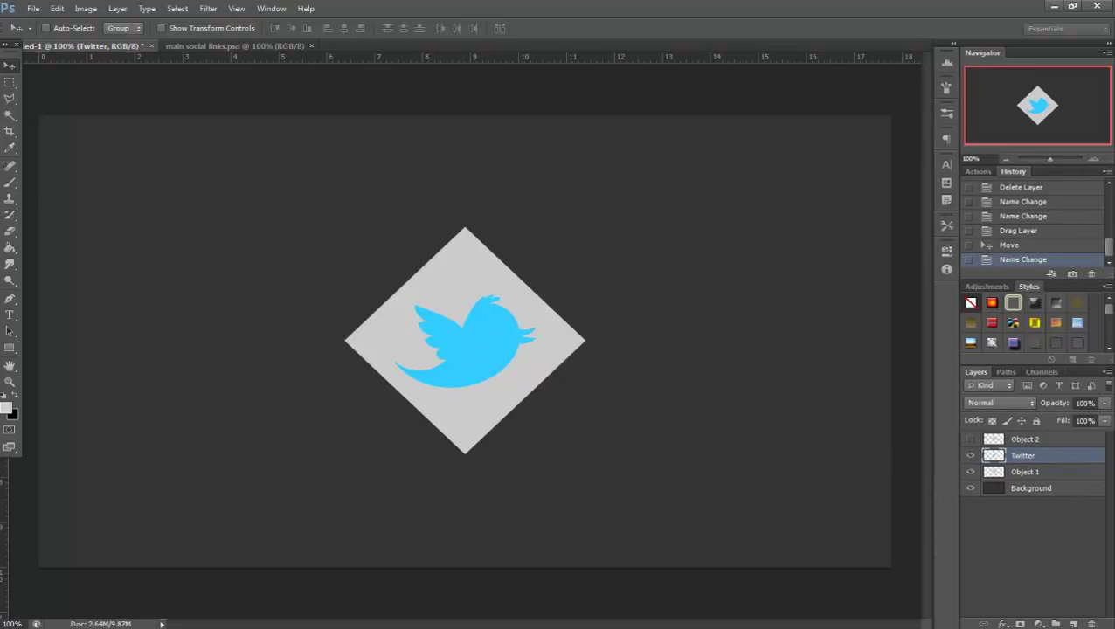
- Delete the bird-shaped selection from the Object 1 diamond and hide the blue Twitter layer
ctrl+click(996, 459)
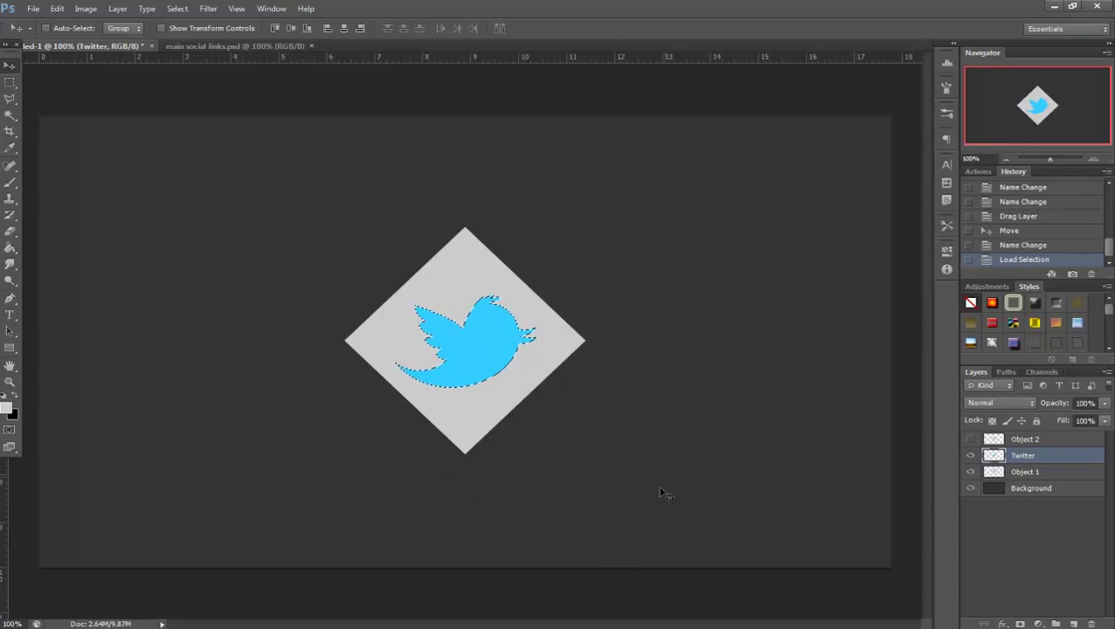
click(1036, 474)
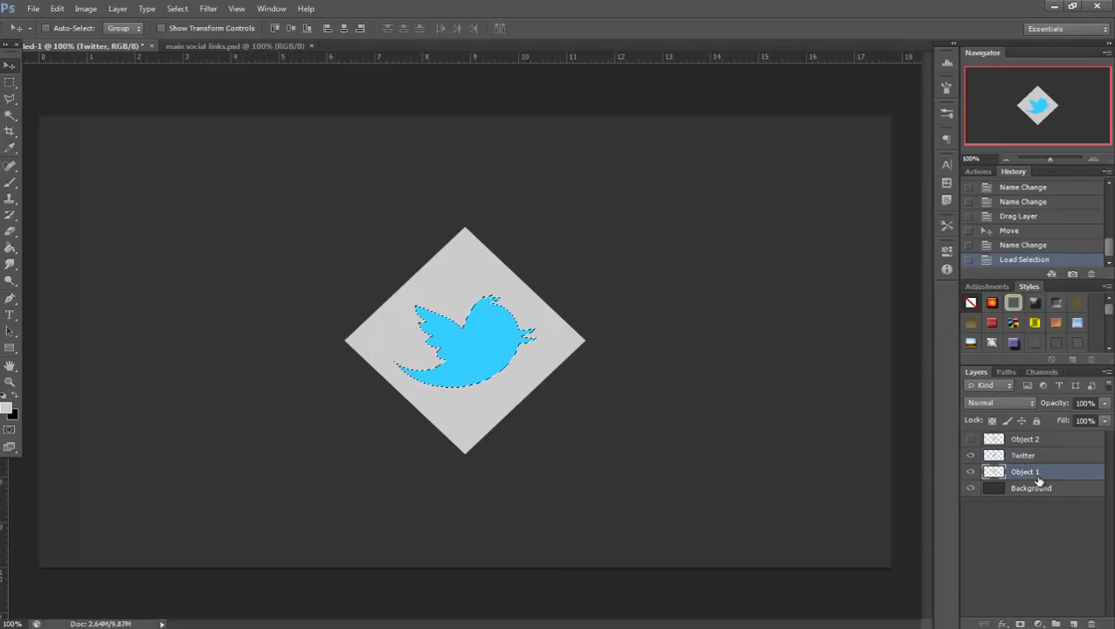
key(Delete)
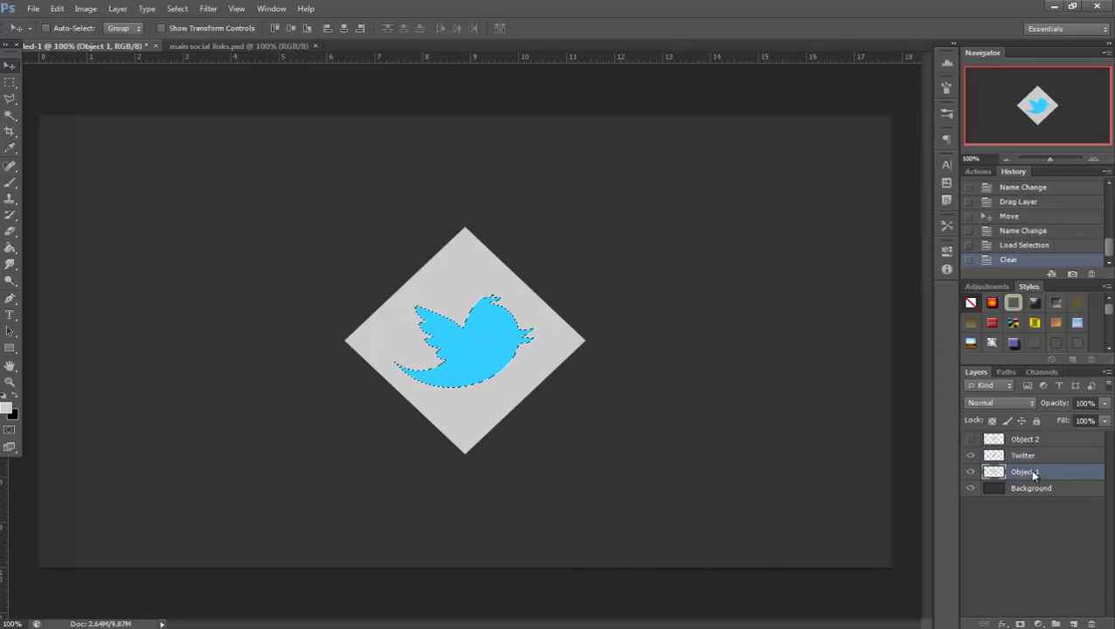
key(ctrl+d)
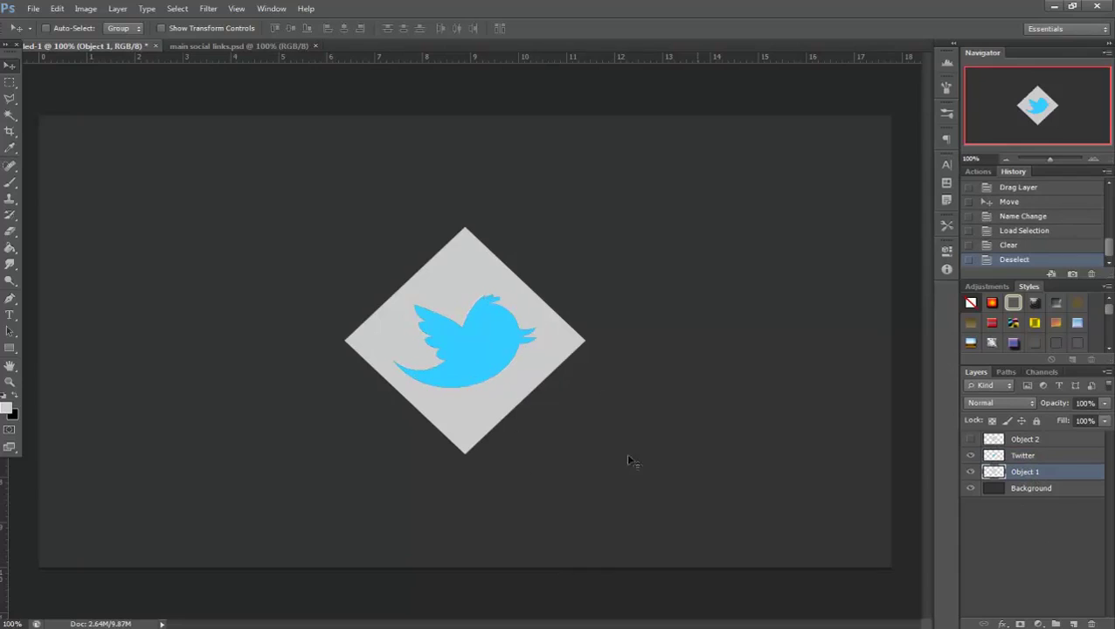
click(971, 456)
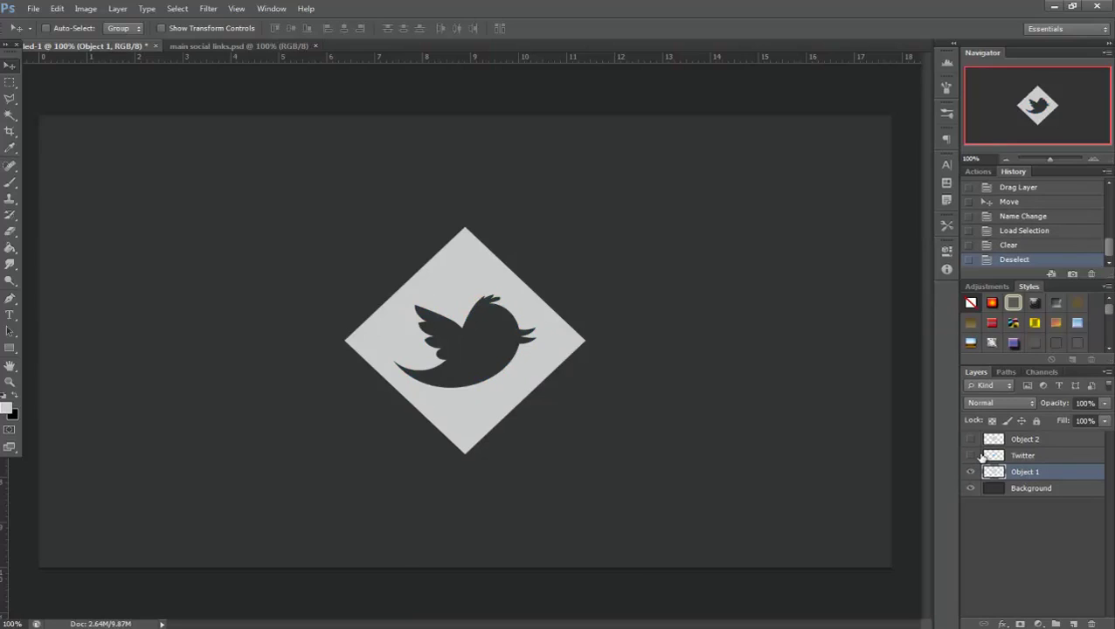
click(1057, 443)
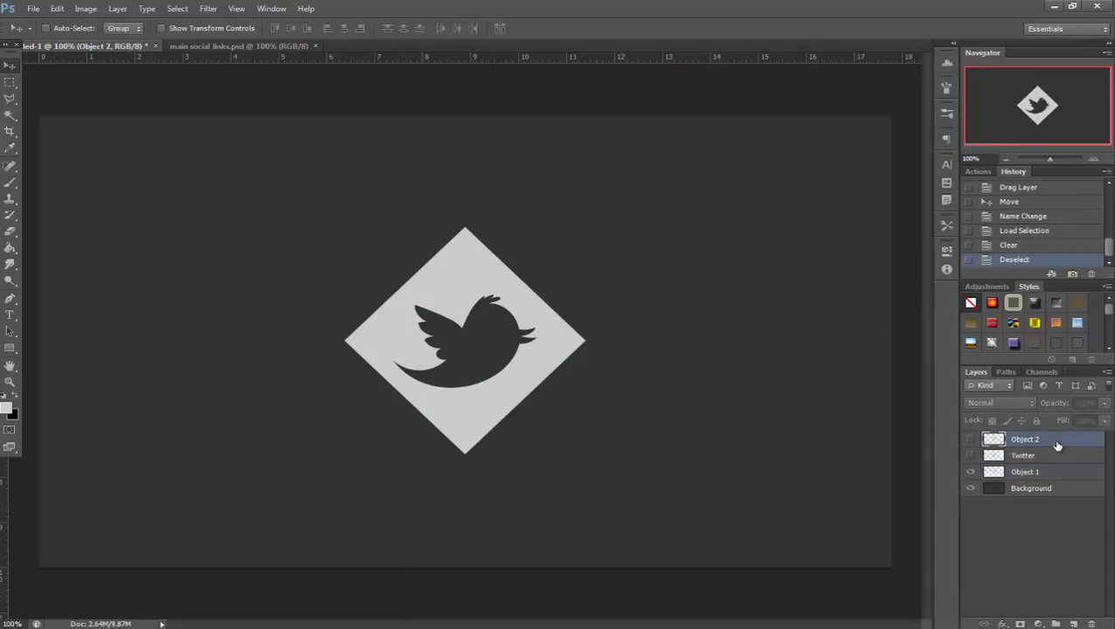
- Duplicate the Object 2 layer and rename the copy Object 3
key(ctrl+j)
double_click(1039, 440)
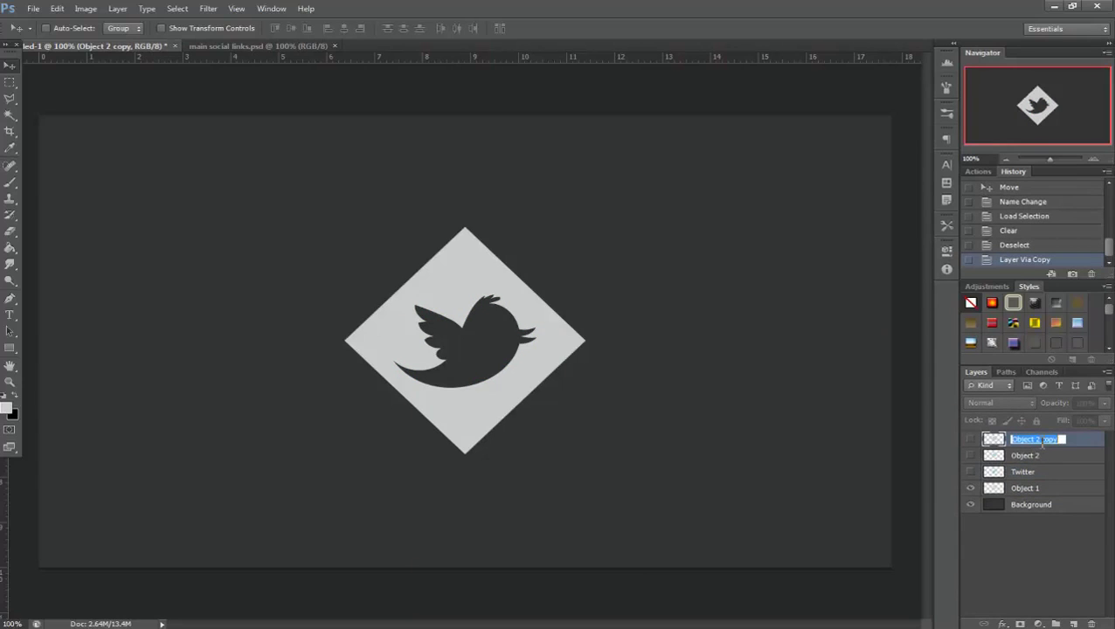
drag(1034, 440, 1065, 437)
text(3)
click(971, 472)
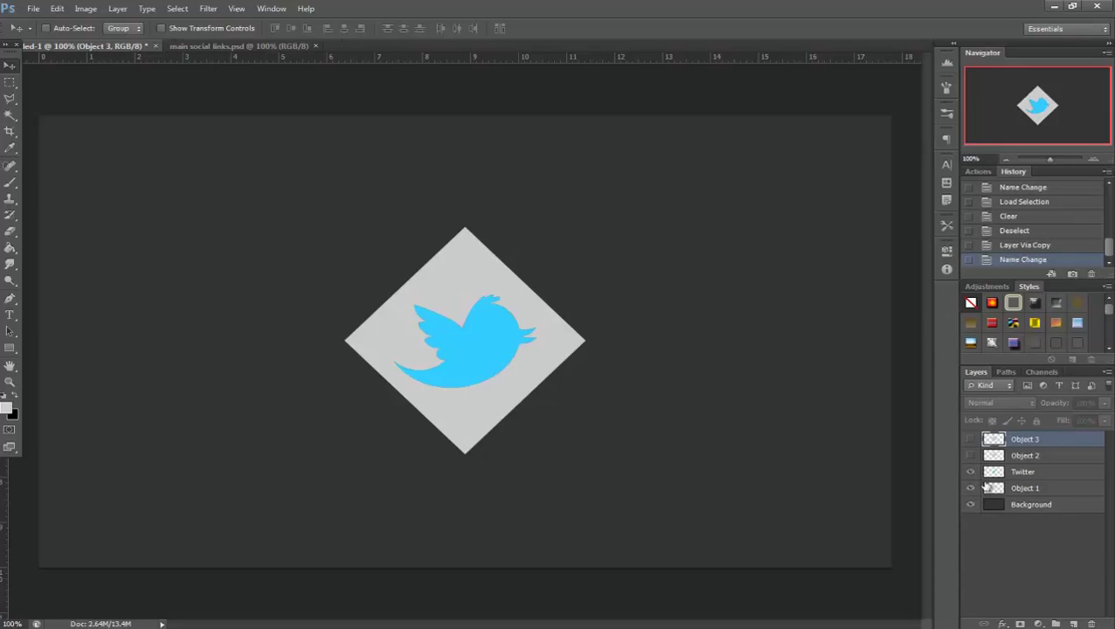
- Delete the Twitter layer, hide Object 1, and show and select the plain Object 2 diamond
ctrl+click(995, 473)
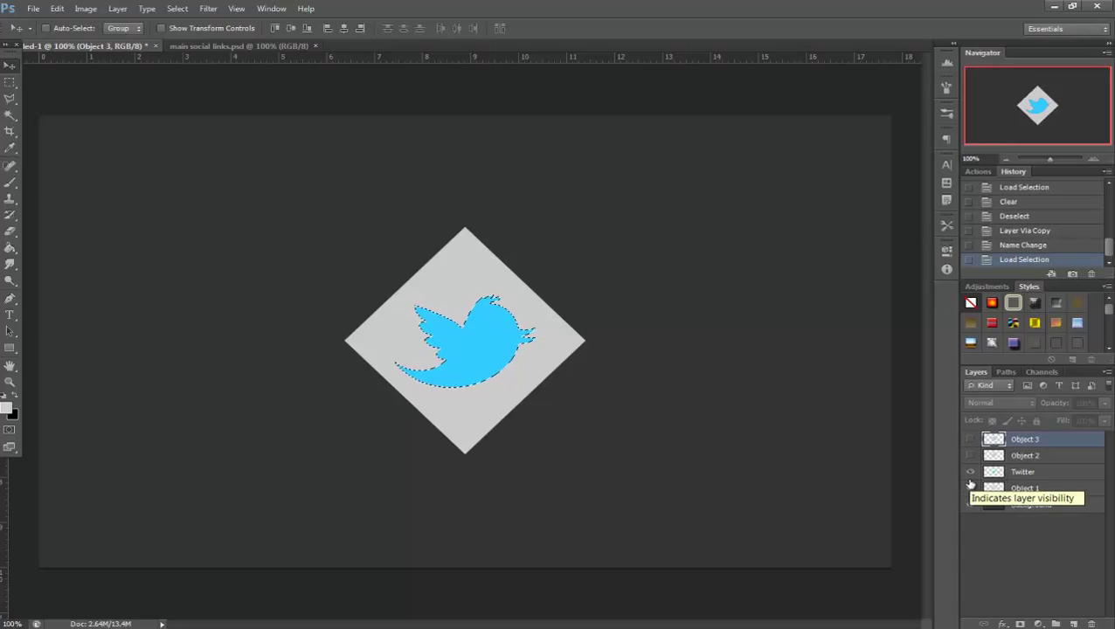
click(1013, 476)
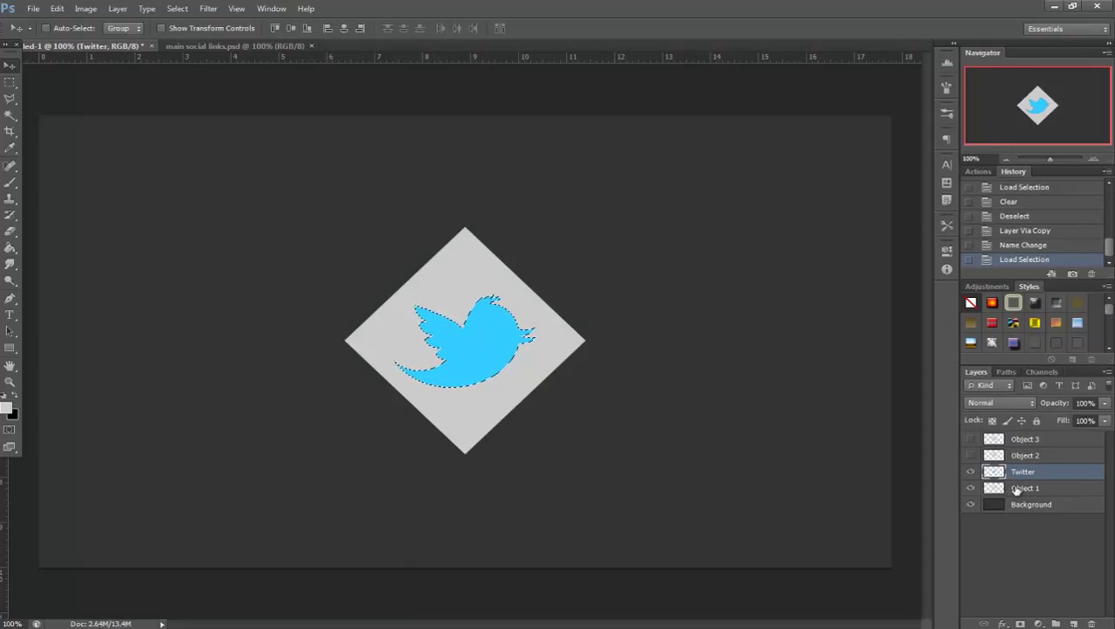
click(1022, 488)
click(970, 471)
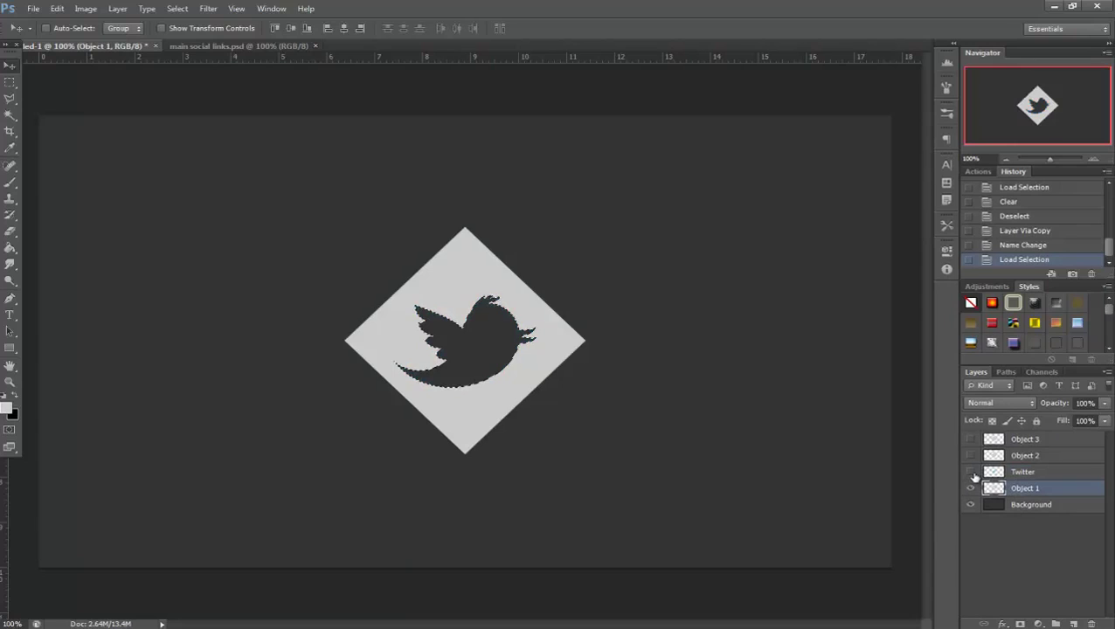
key(ctrl+d)
click(1019, 474)
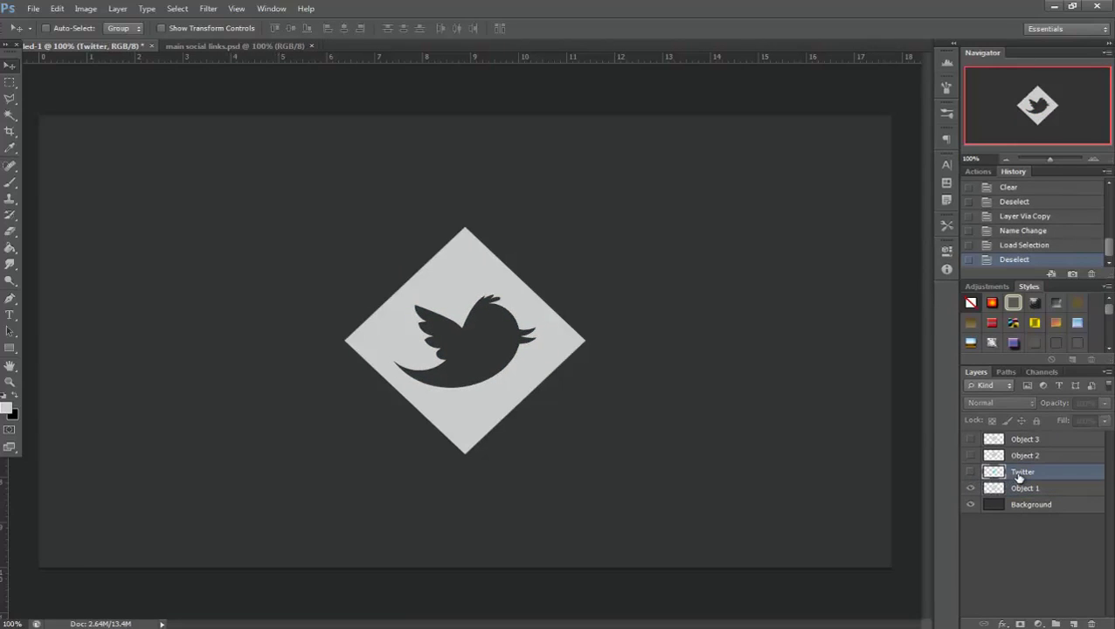
key(Delete)
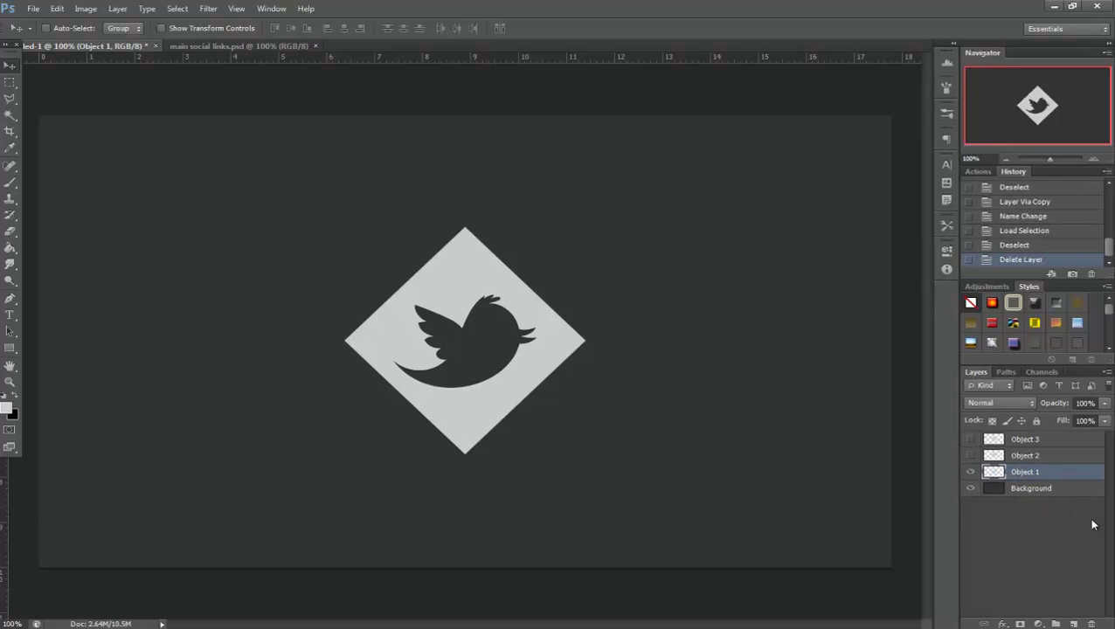
click(969, 473)
click(969, 458)
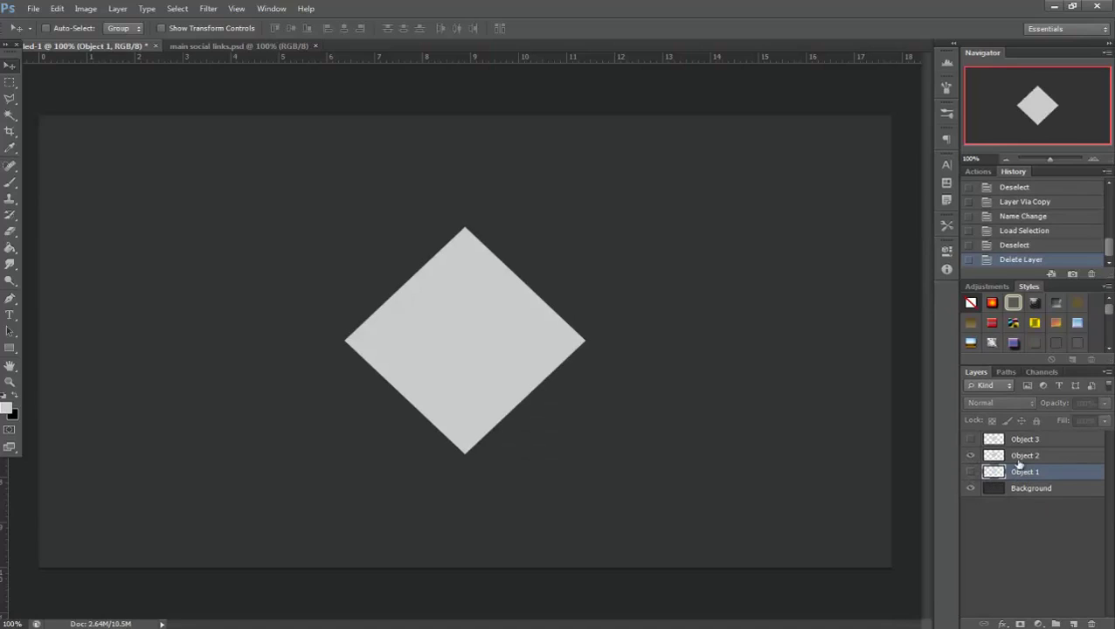
click(1061, 458)
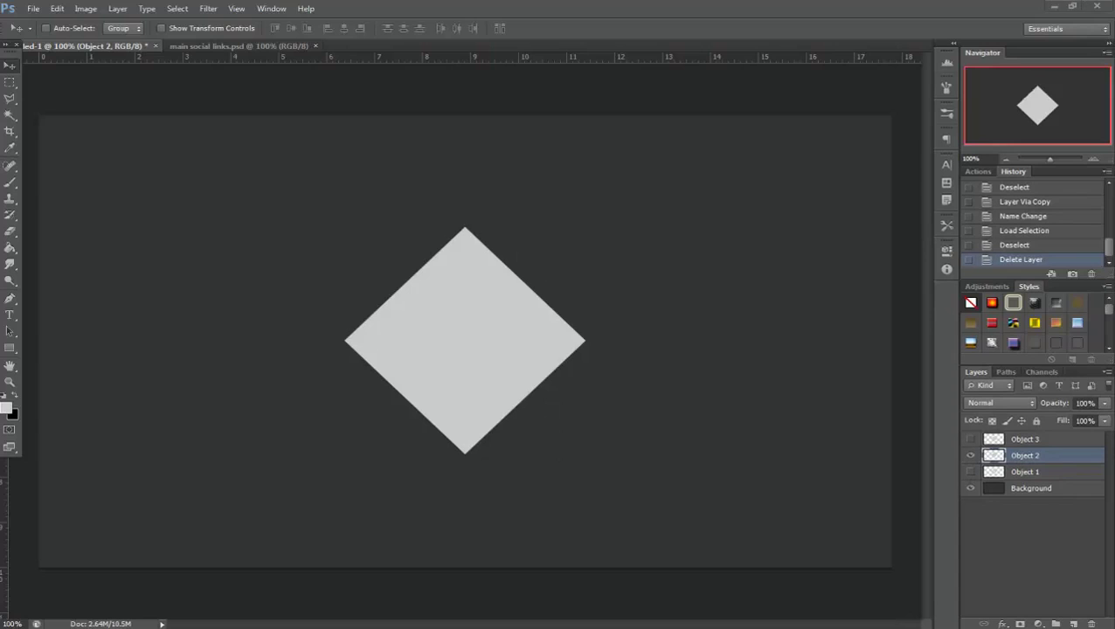
- Open behance-icon.png and drag the Bē icon into the diamond document as a new layer
drag(372, 35, 389, 54)
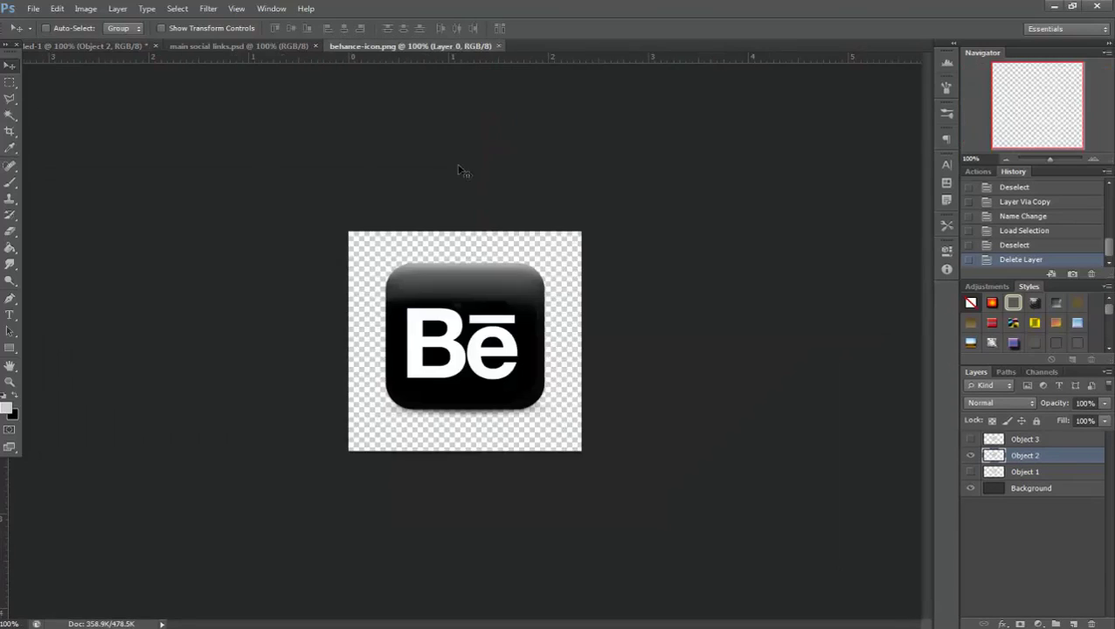
click(498, 46)
drag(73, 123, 427, 46)
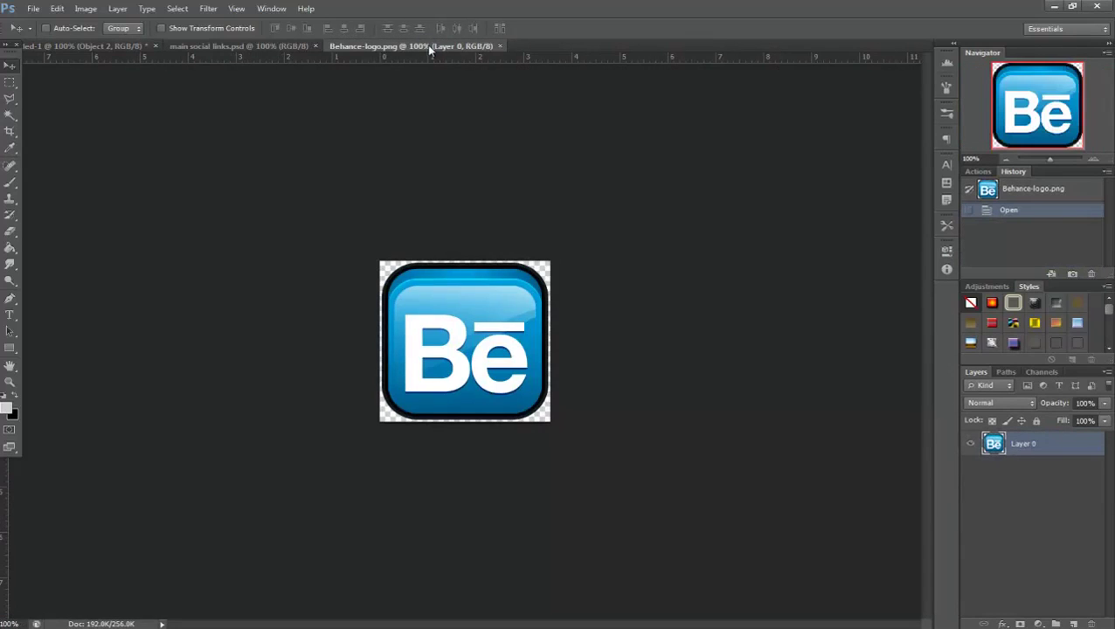
click(501, 46)
drag(589, 60, 556, 49)
drag(394, 45, 540, 215)
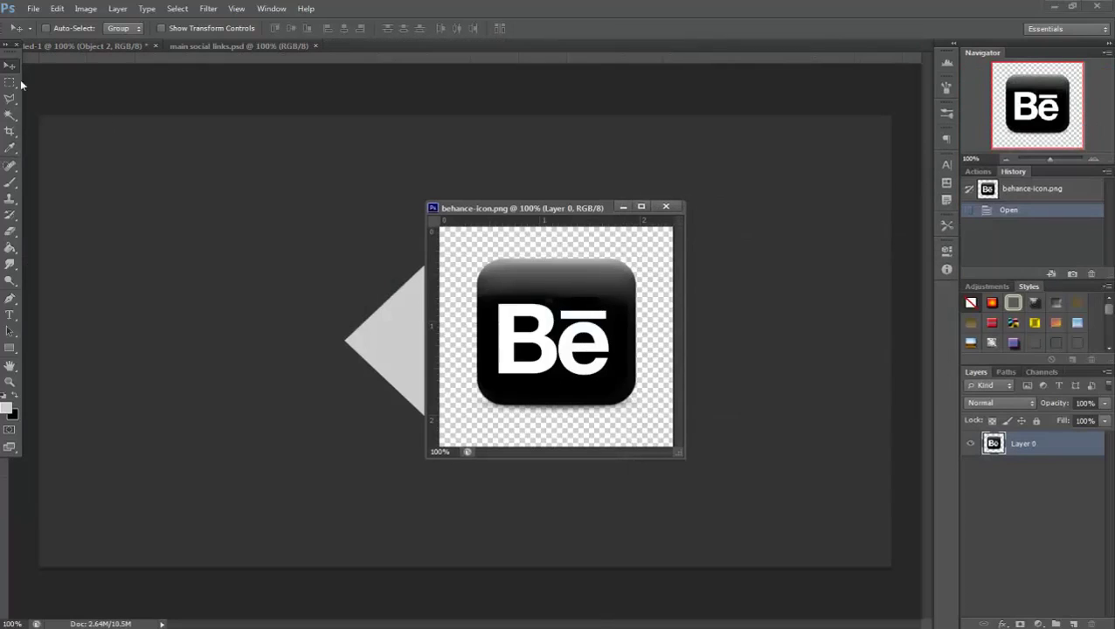
drag(562, 307, 266, 308)
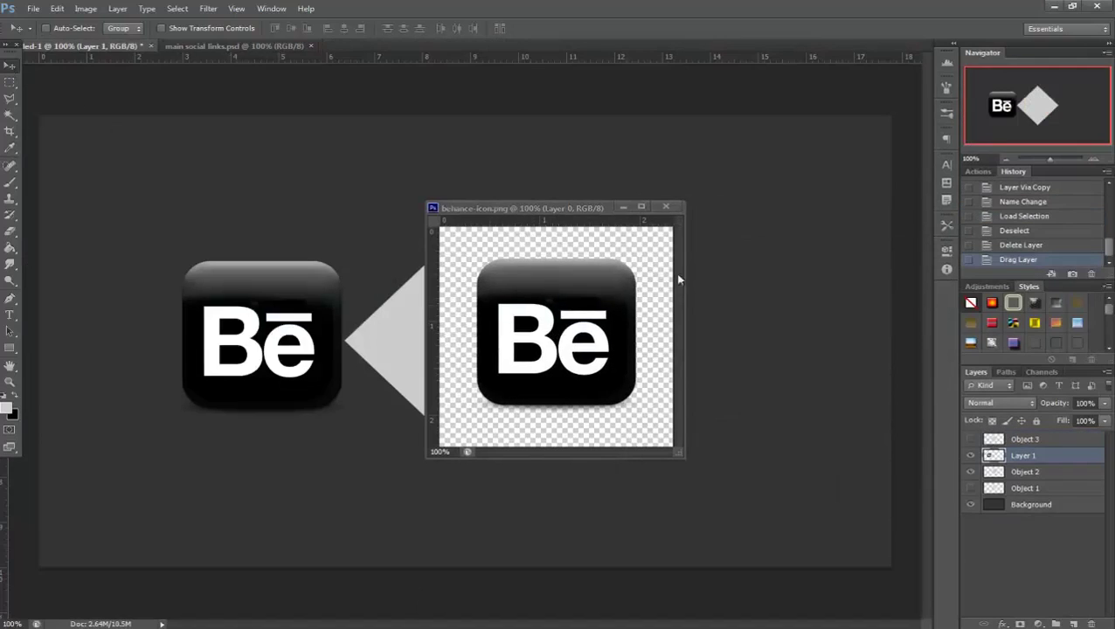
click(665, 207)
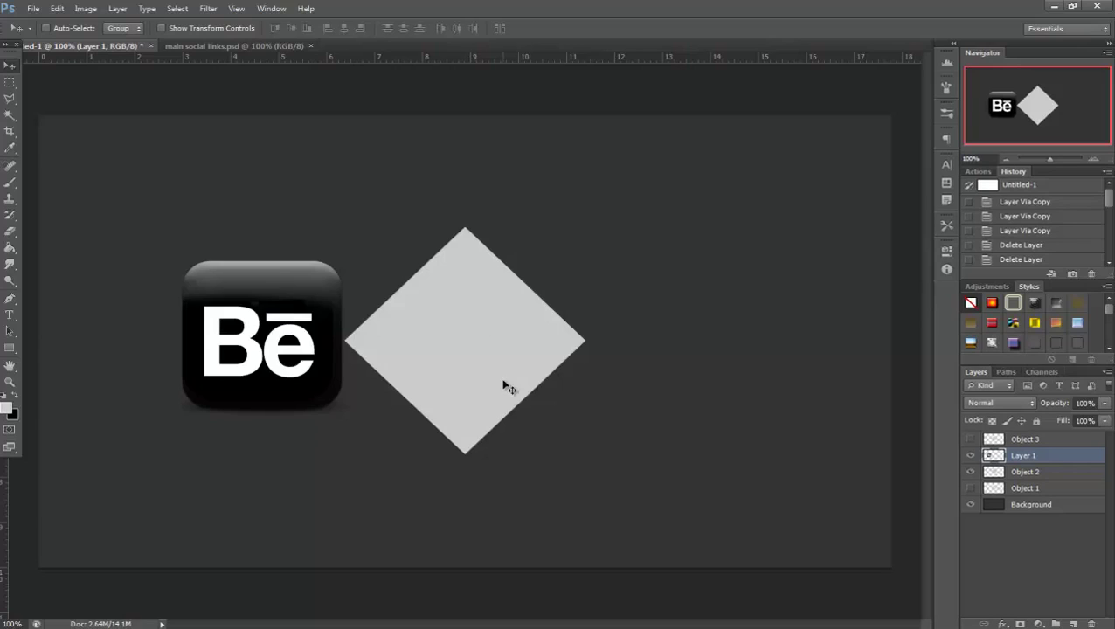
- Check the Bē icon layer's visibility, pick the Magic Wand, and start transforming the icon
click(969, 455)
click(970, 455)
click(10, 117)
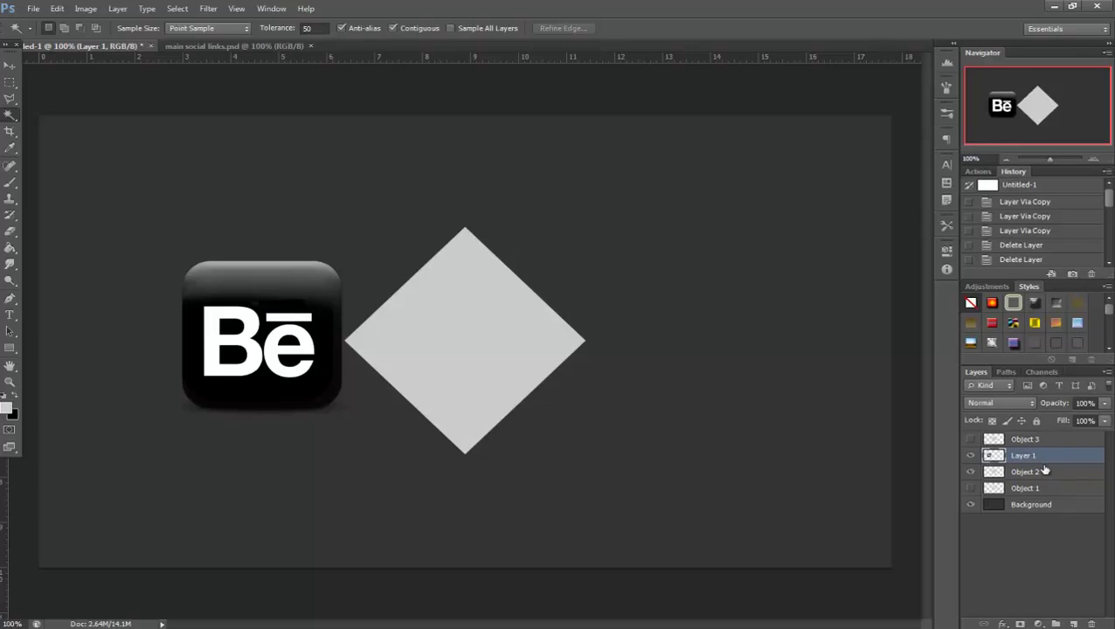
key(ctrl+t)
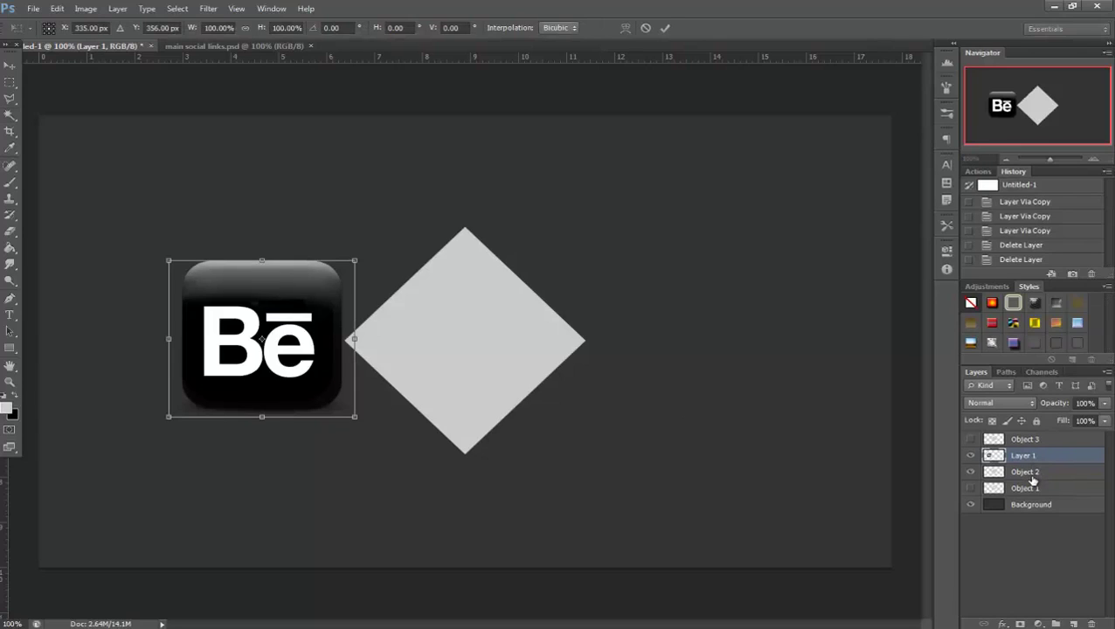
- Show the guides and try moving and enlarging the Bē icon over the diamond, cancelling each attempt
key(Escape)
key(ctrl+semicolon)
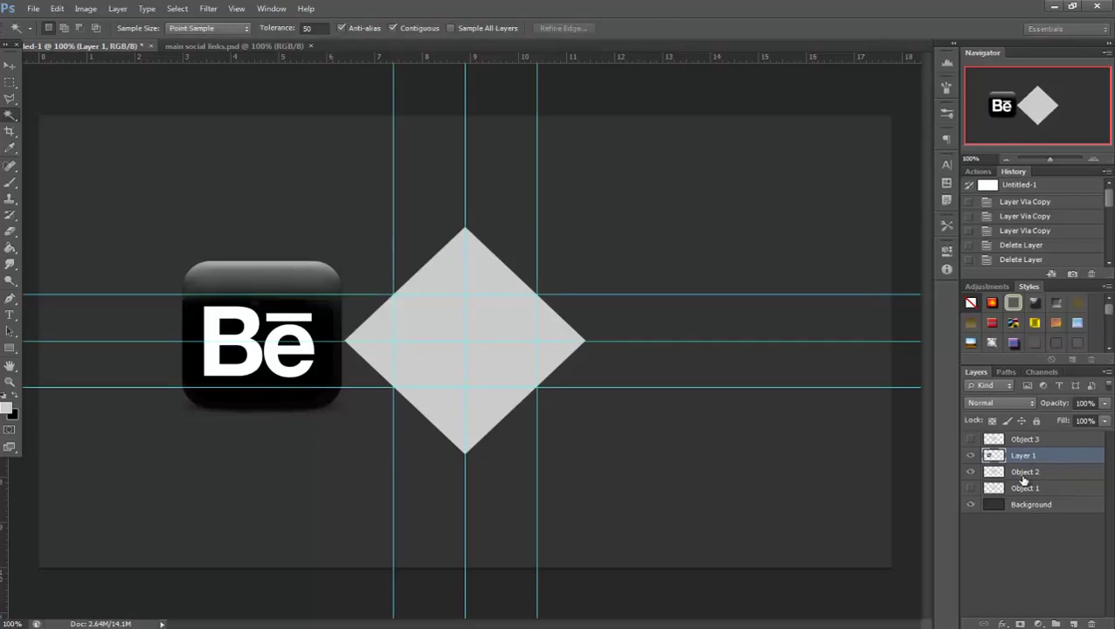
key(ctrl+t)
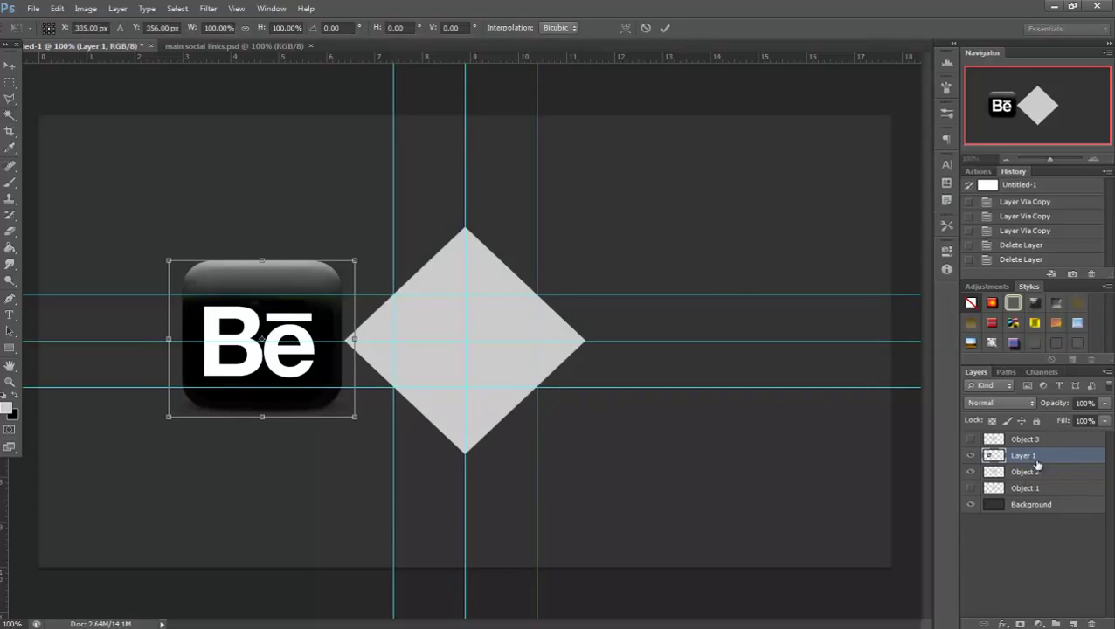
drag(304, 372, 506, 375)
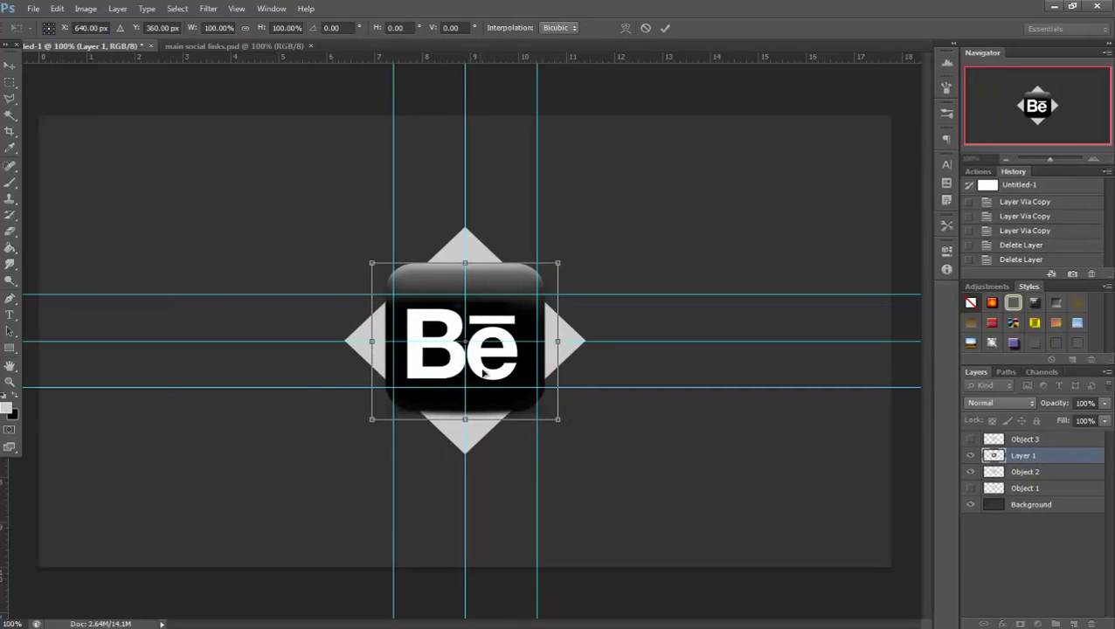
drag(558, 262, 576, 253)
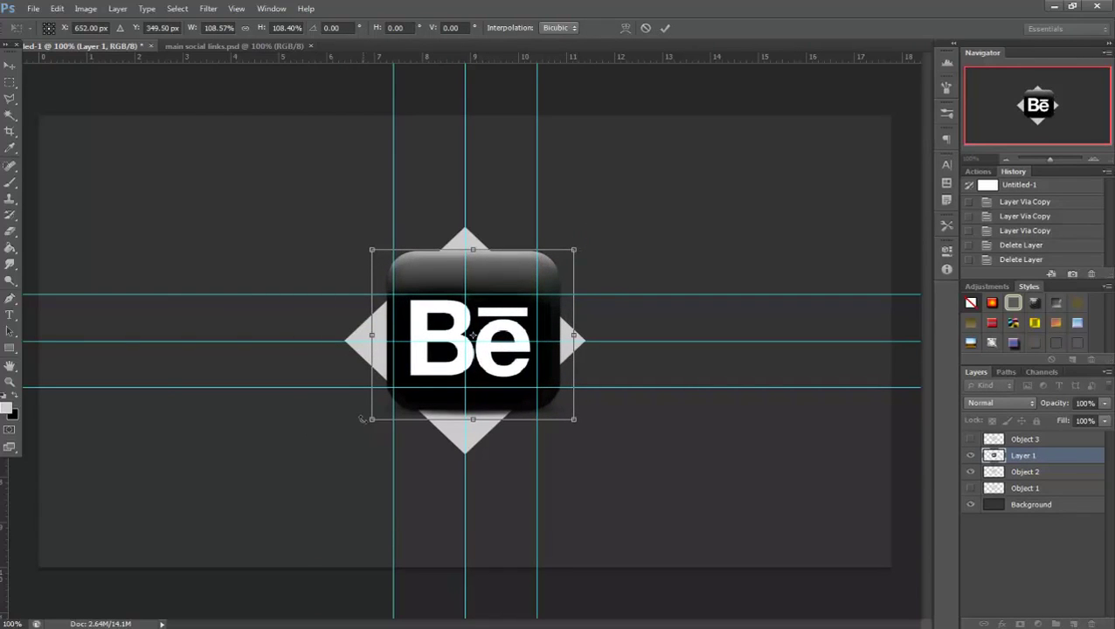
drag(373, 420, 353, 434)
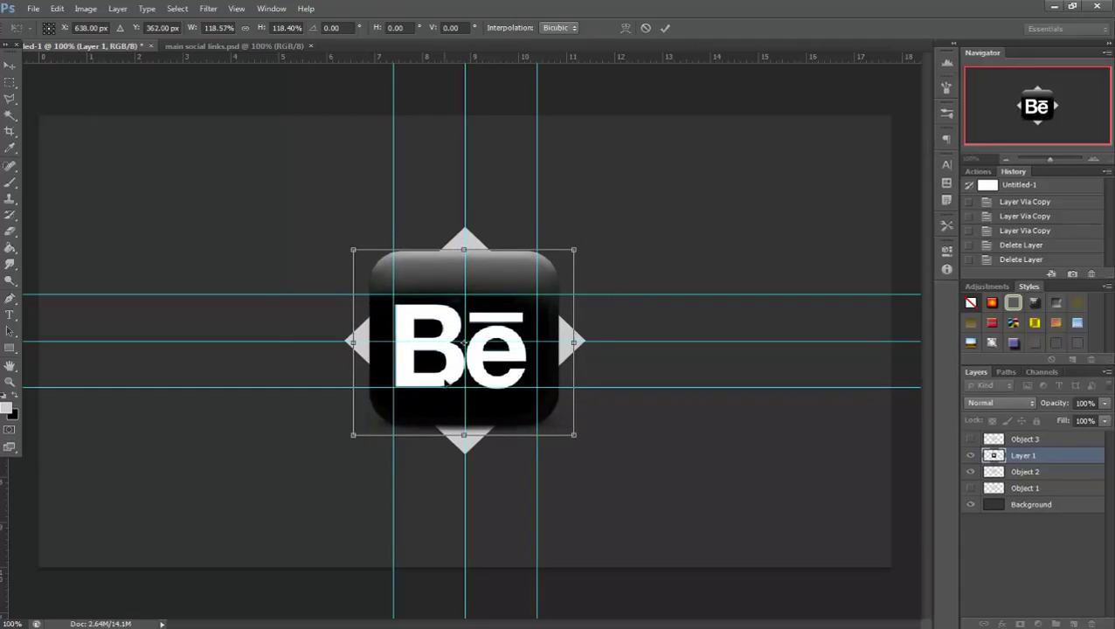
key(Escape)
key(w)
key(ctrl+t)
drag(289, 380, 515, 414)
drag(583, 451, 543, 392)
key(Escape)
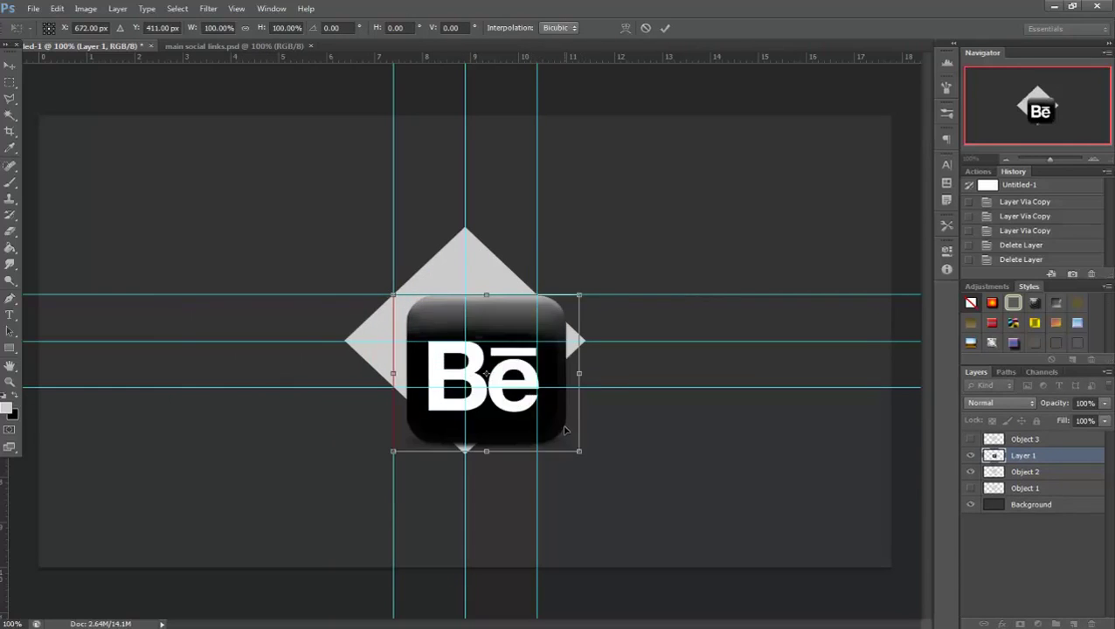
key(w)
- Move the Bē icon onto the diamond centre, scale it to about 117%, nudge it, and commit
key(ctrl+t)
drag(302, 384, 494, 371)
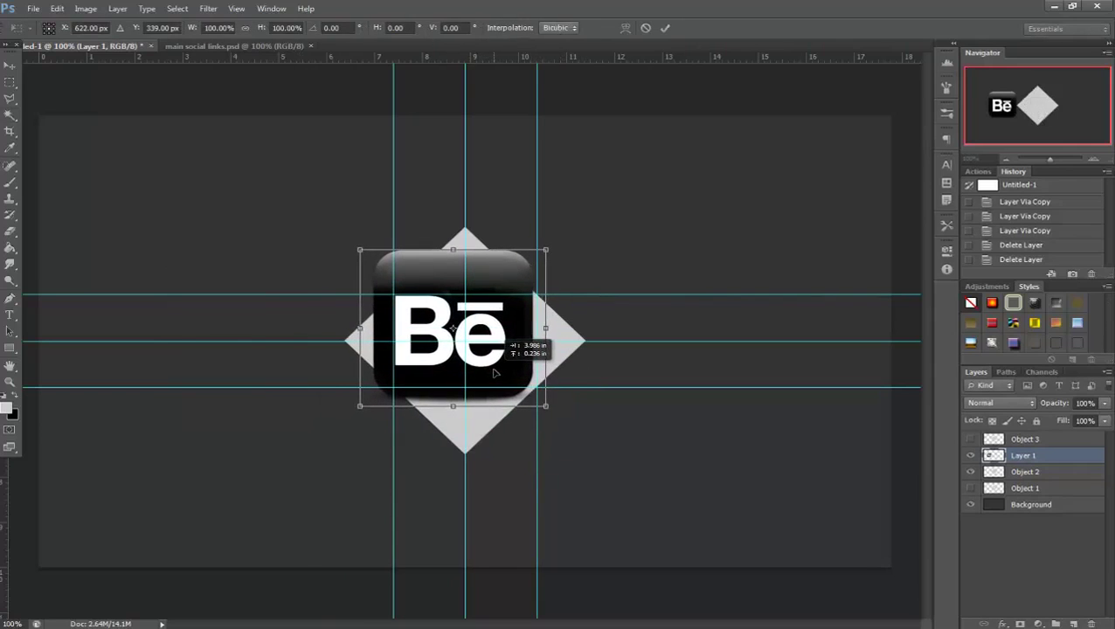
drag(546, 405, 588, 432)
key(ctrl+z)
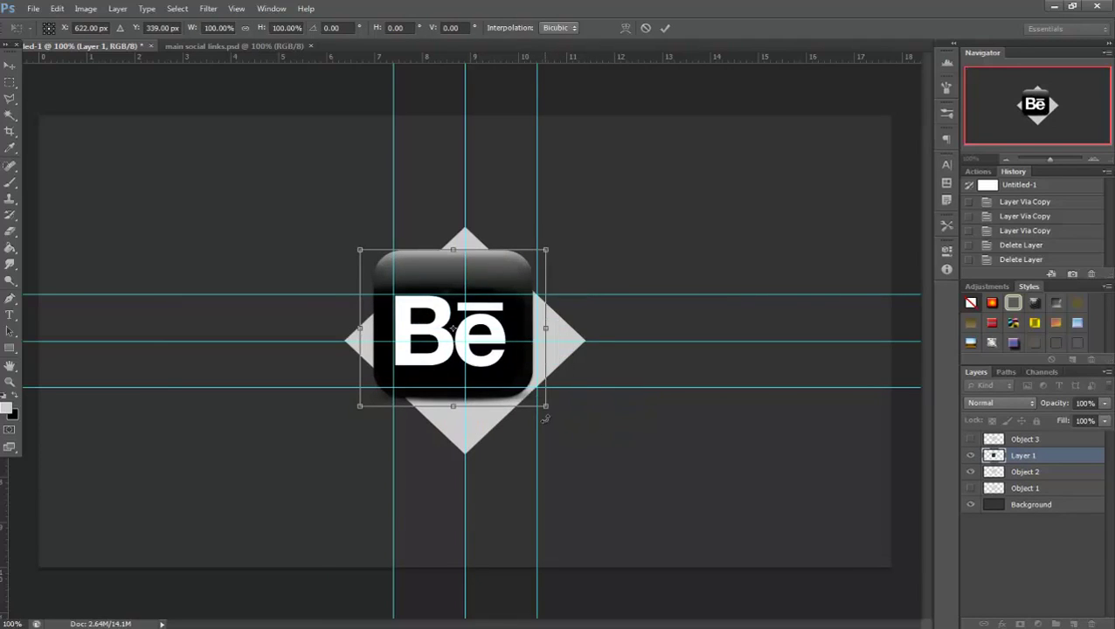
drag(549, 413, 578, 433)
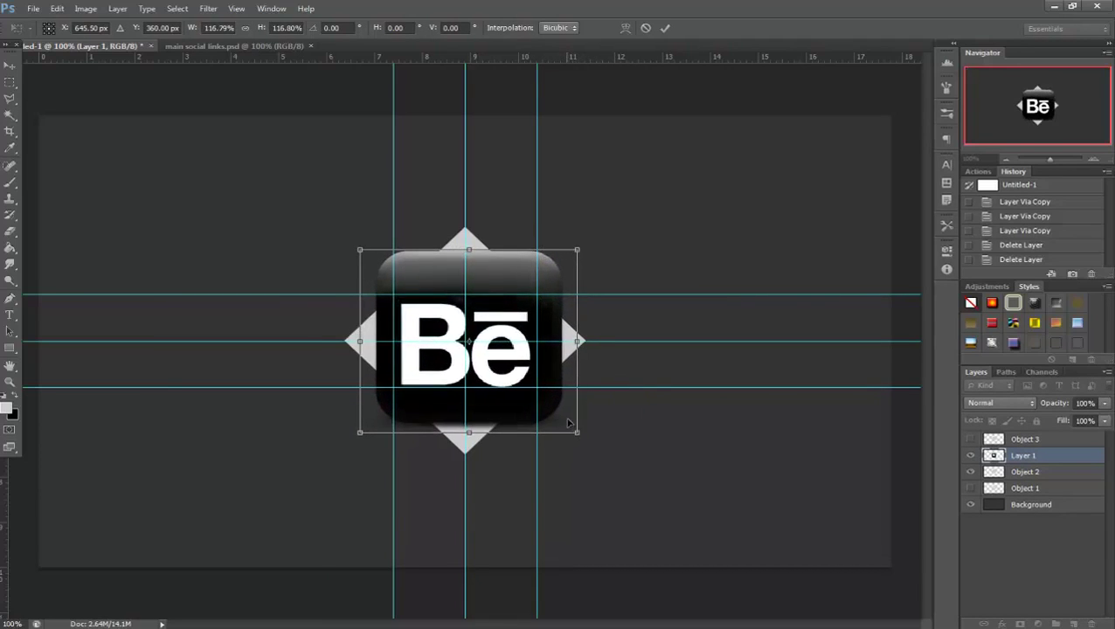
key(Up)
key(Up)
key(Right)
key(Up)
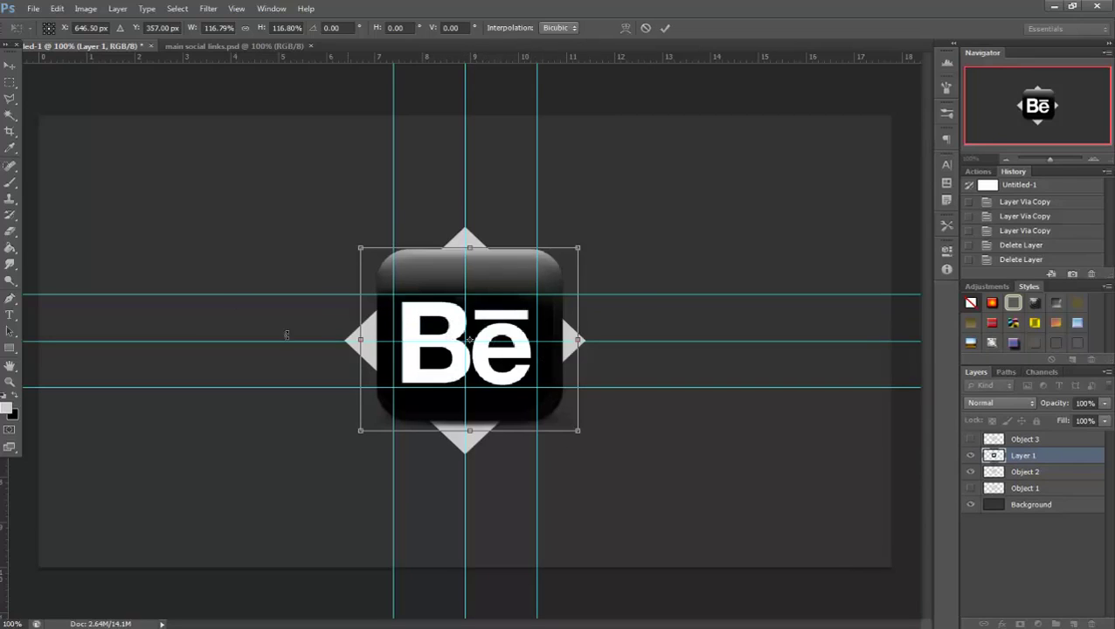
key(Up)
key(Right)
key(Left)
key(Up)
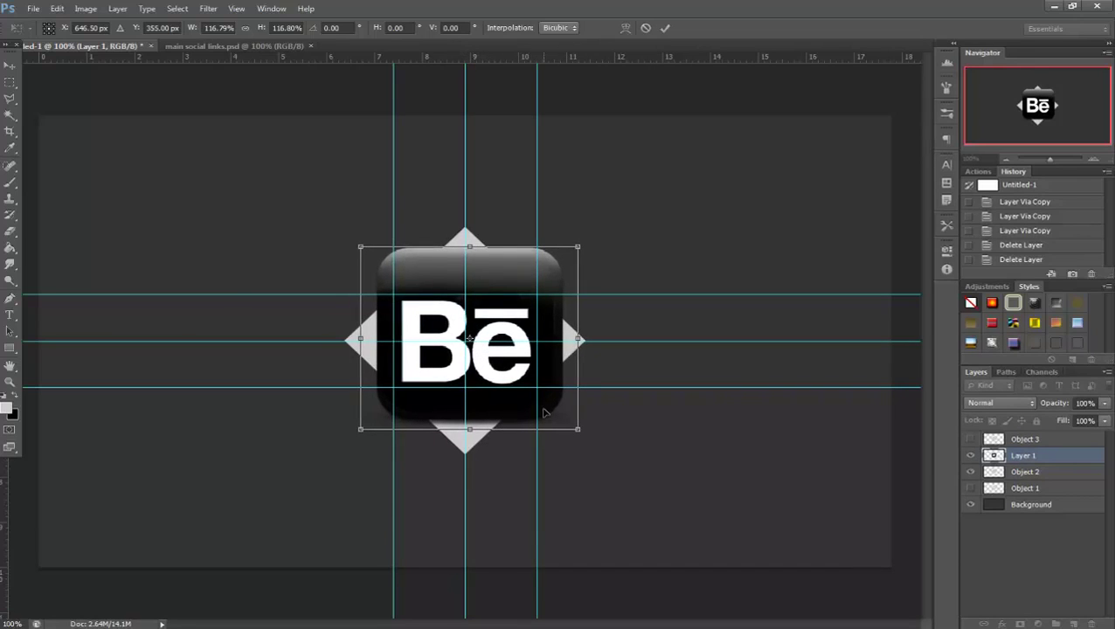
click(665, 27)
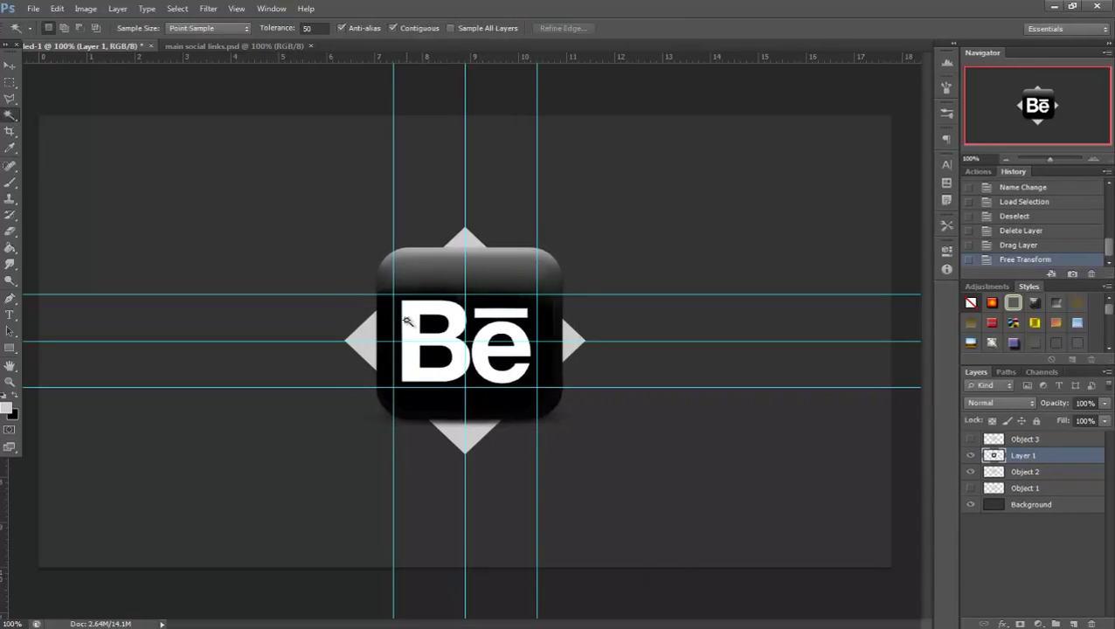
- Select the white B, the e and the bar above the e with the Magic Wand
click(407, 323)
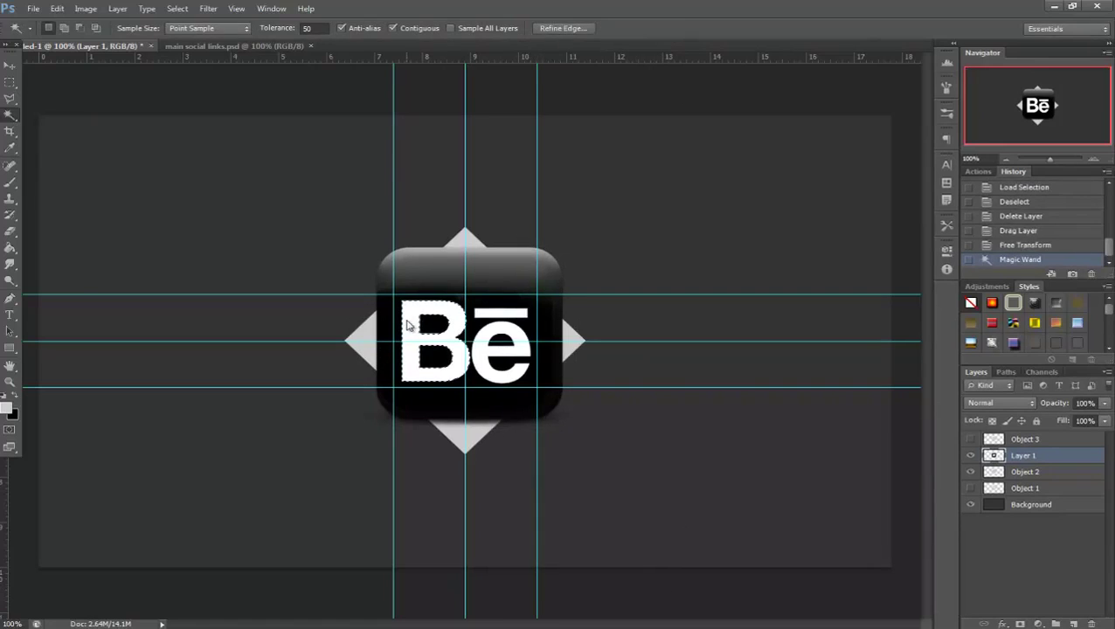
click(490, 372)
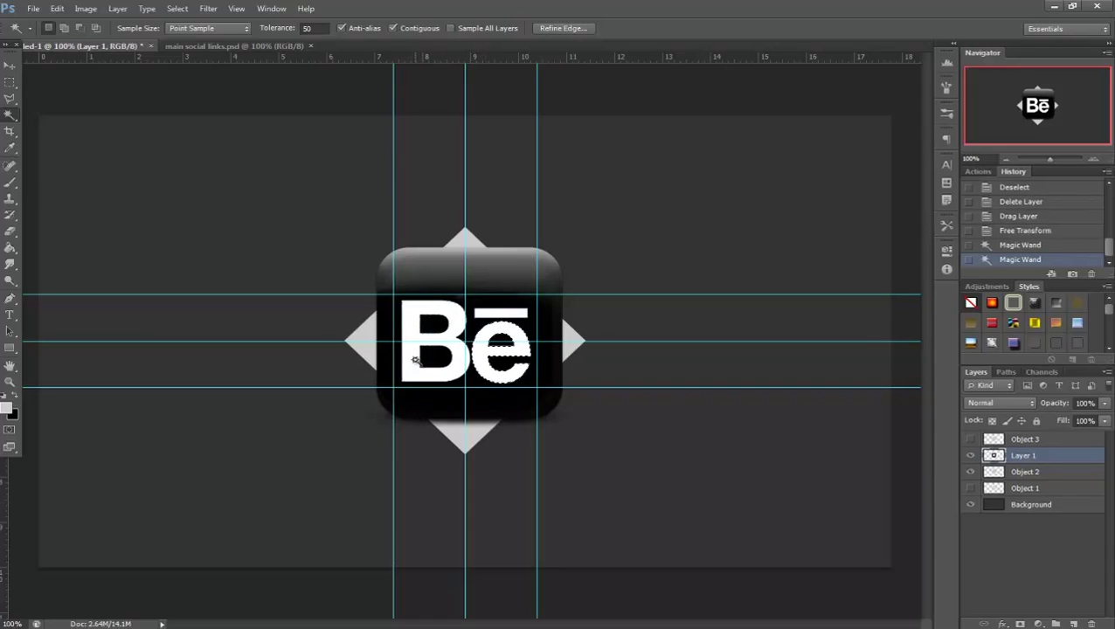
click(438, 345)
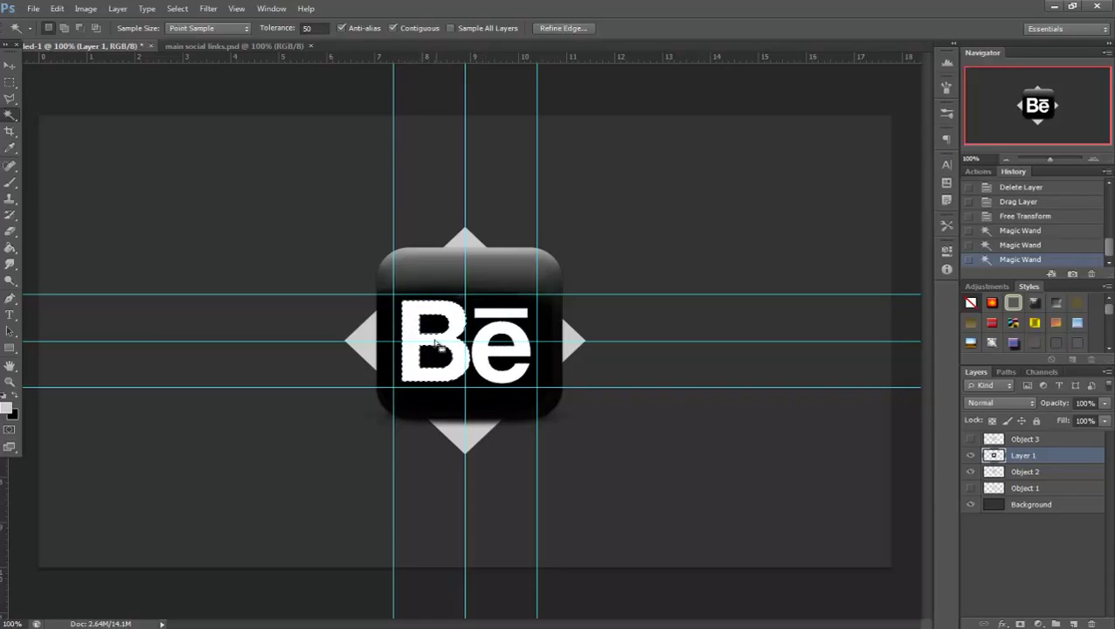
key(shift)
shift+click(485, 359)
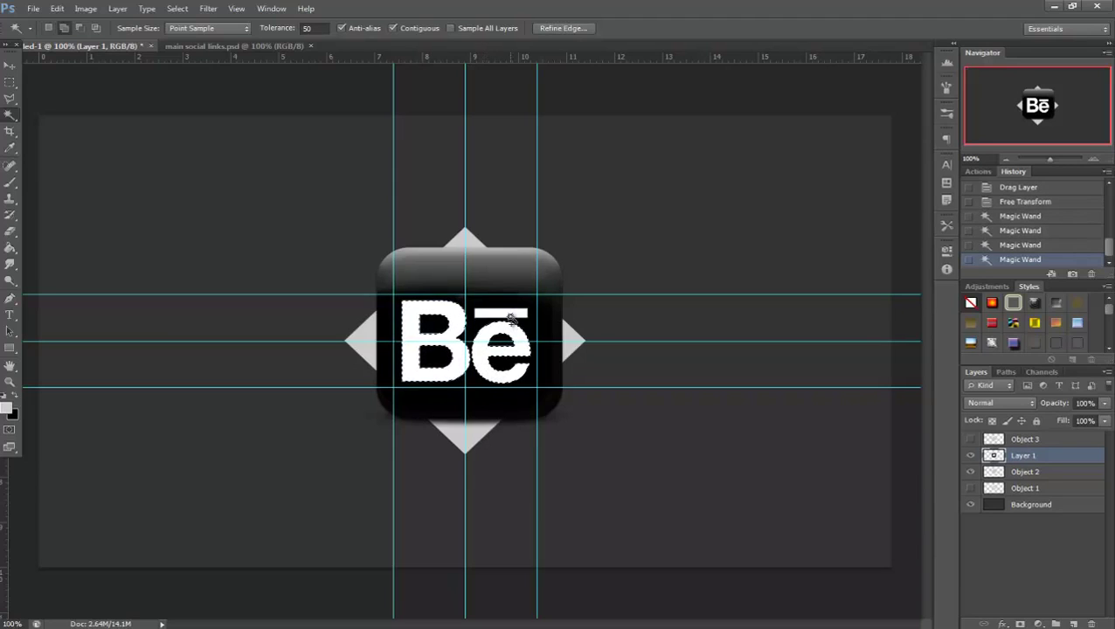
shift+click(511, 315)
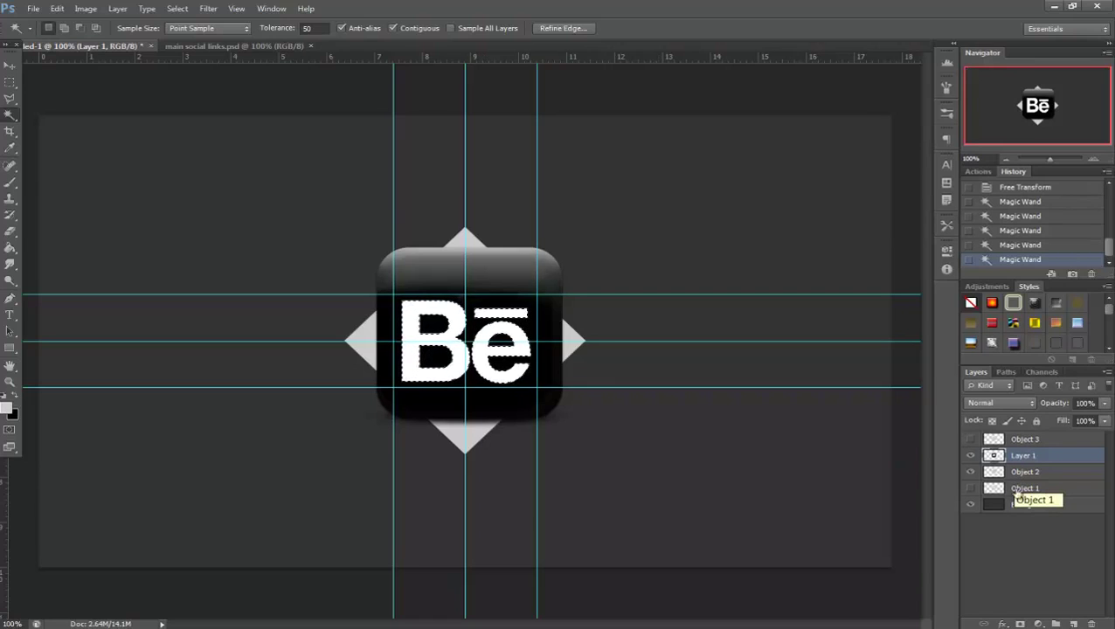
click(1066, 472)
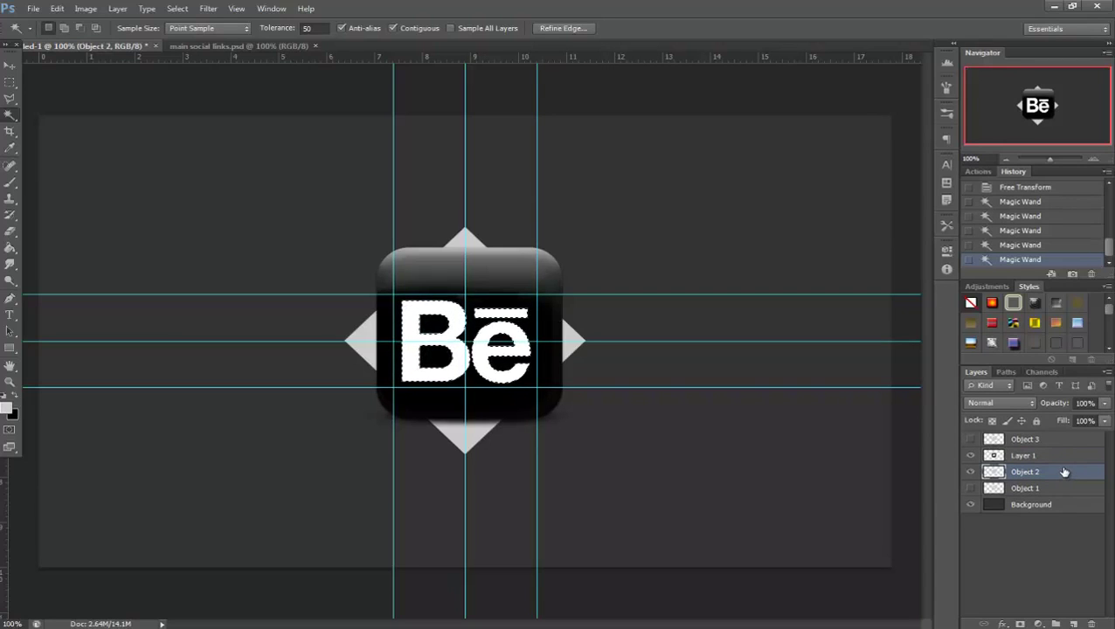
- Delete the Bē letter shapes from Object 2, deselect, and hide the Bē logo and diamond layers
key(Delete)
key(ctrl+d)
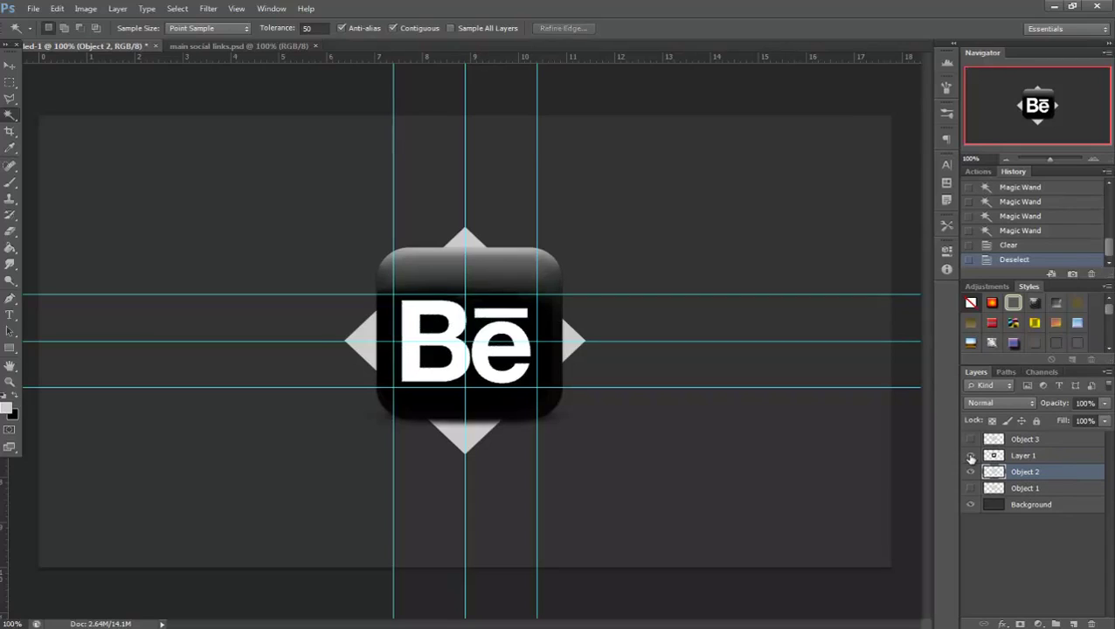
click(971, 456)
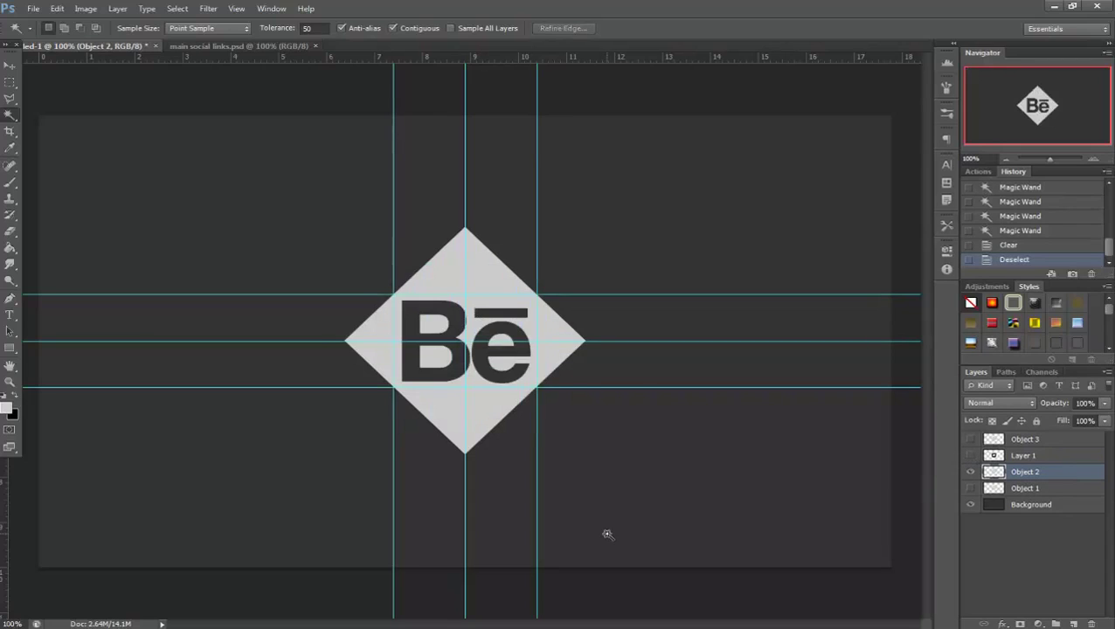
click(969, 473)
click(970, 489)
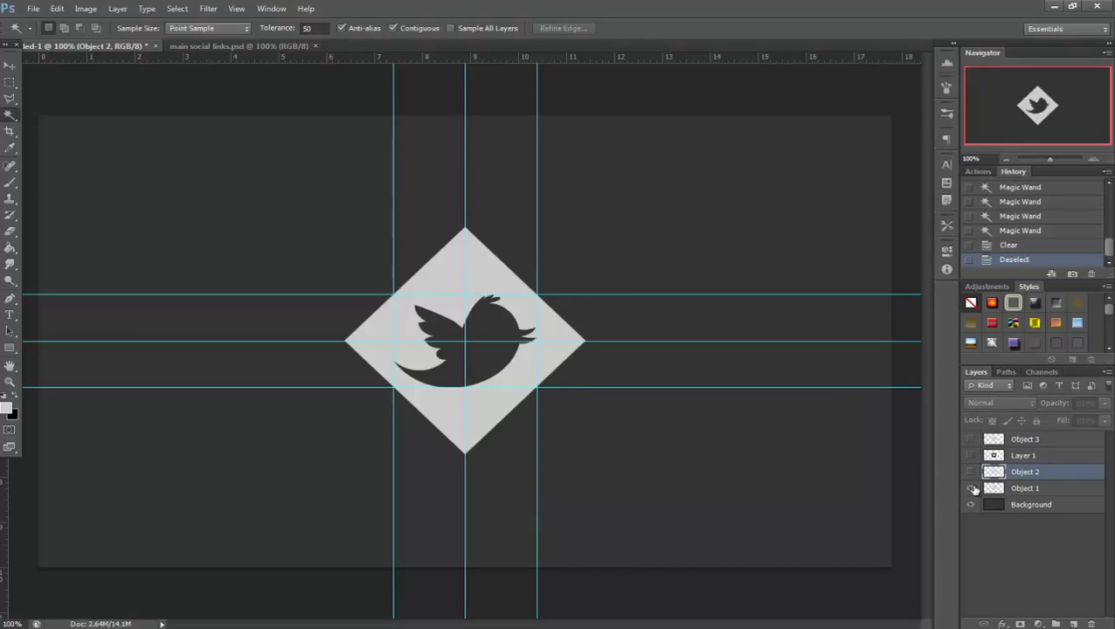
click(970, 488)
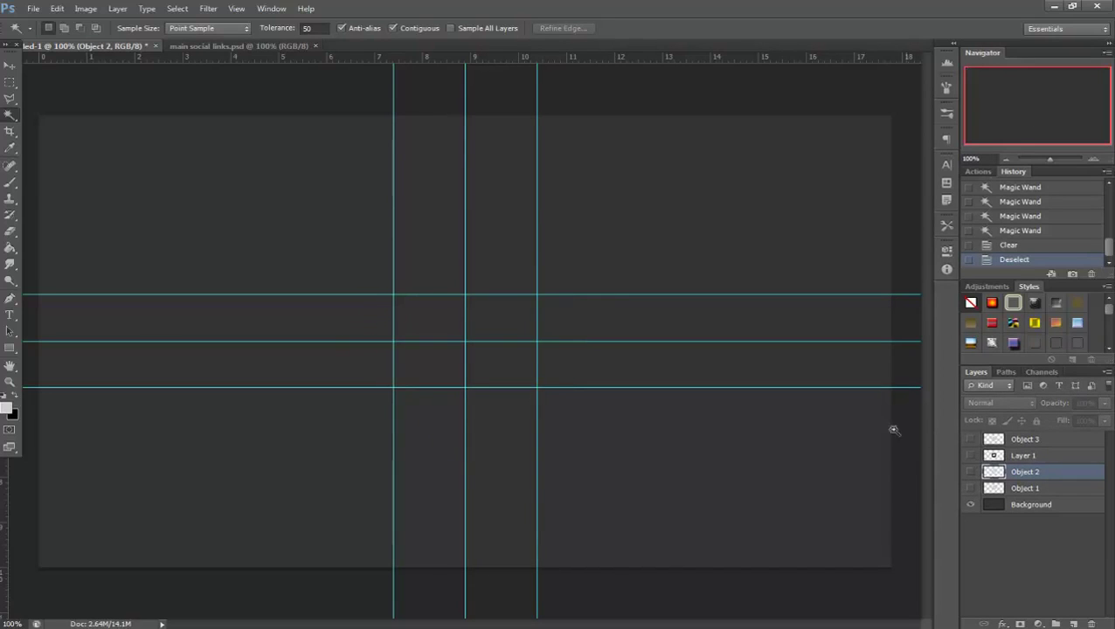
- Set layer visibility so only the Twitter and Bē diamond layers are showing
click(971, 456)
click(973, 457)
click(971, 439)
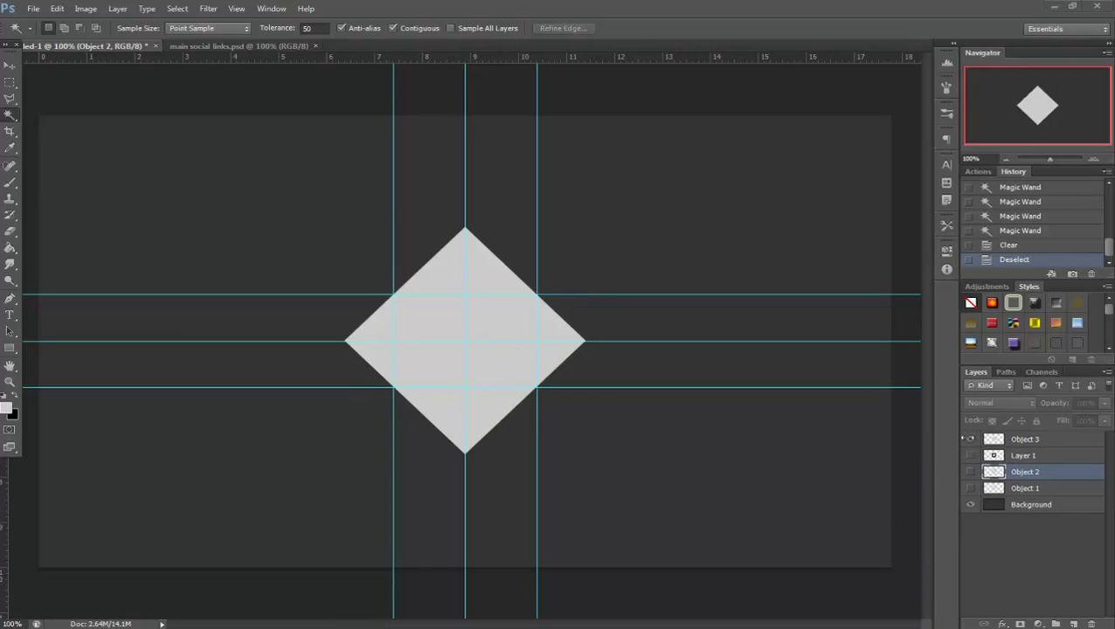
click(970, 439)
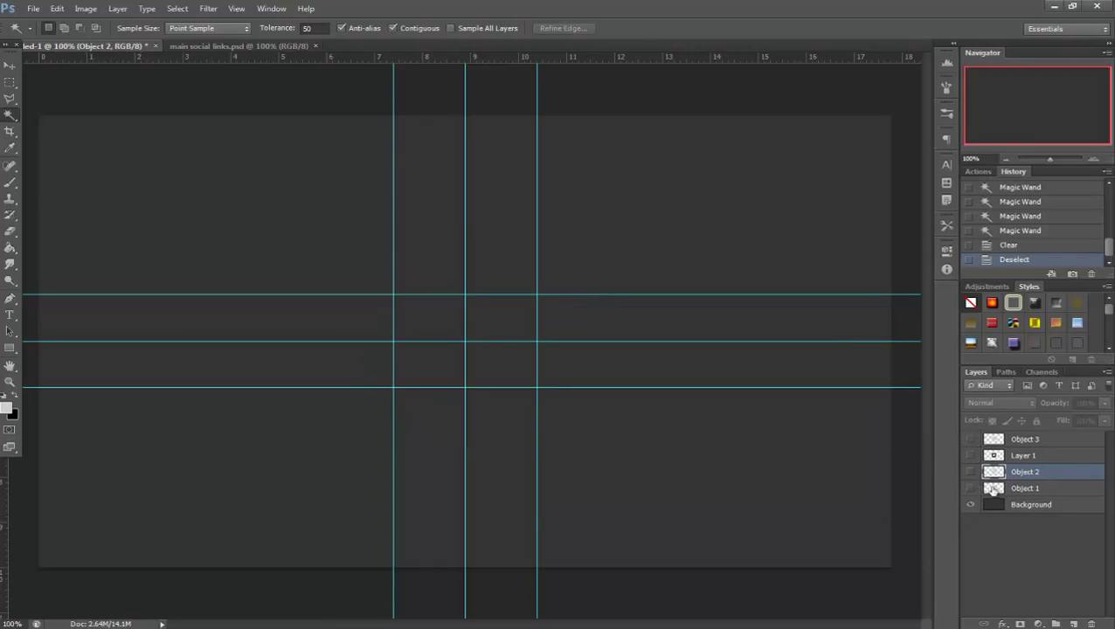
click(971, 488)
click(971, 472)
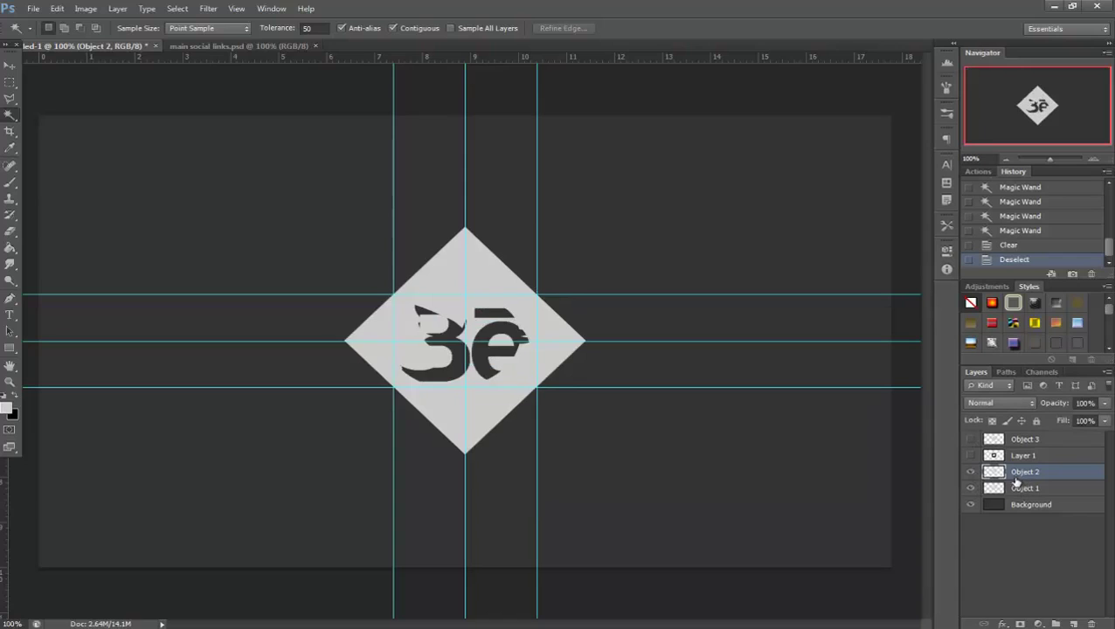
- Duplicate both diamond layers, name the copies facebook and instagram, and open the Instagram logo image
click(12, 65)
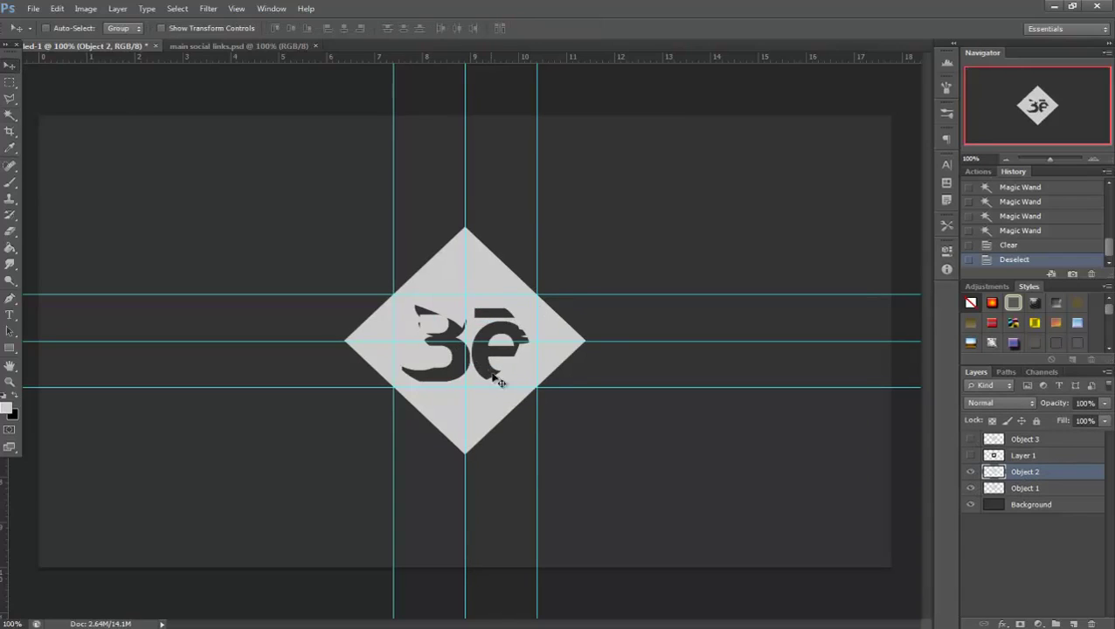
shift+click(1040, 487)
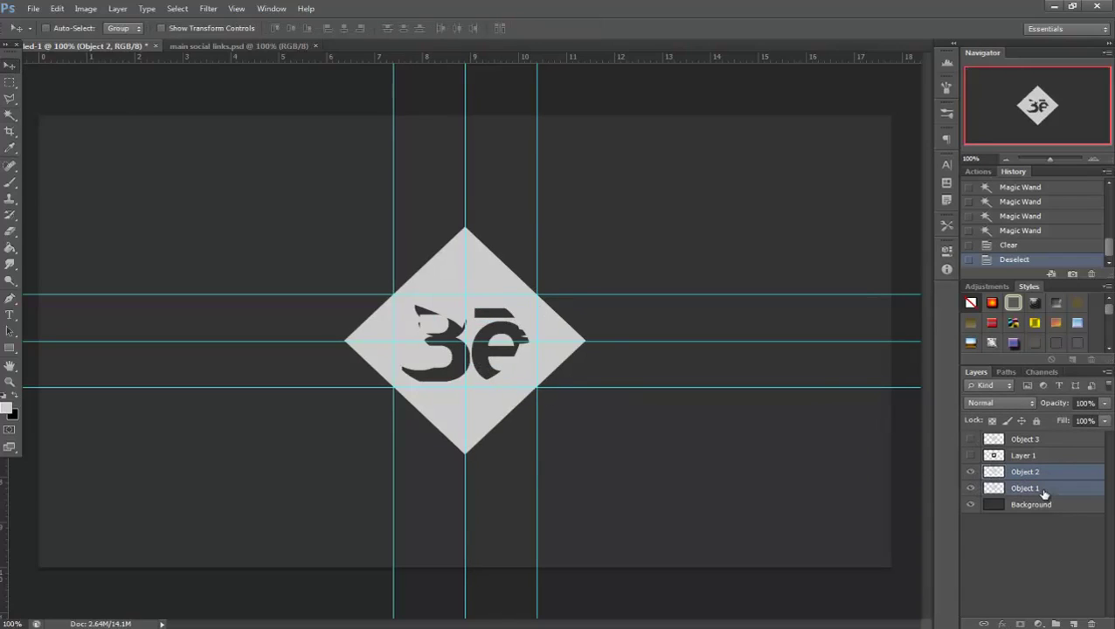
key(ctrl+j)
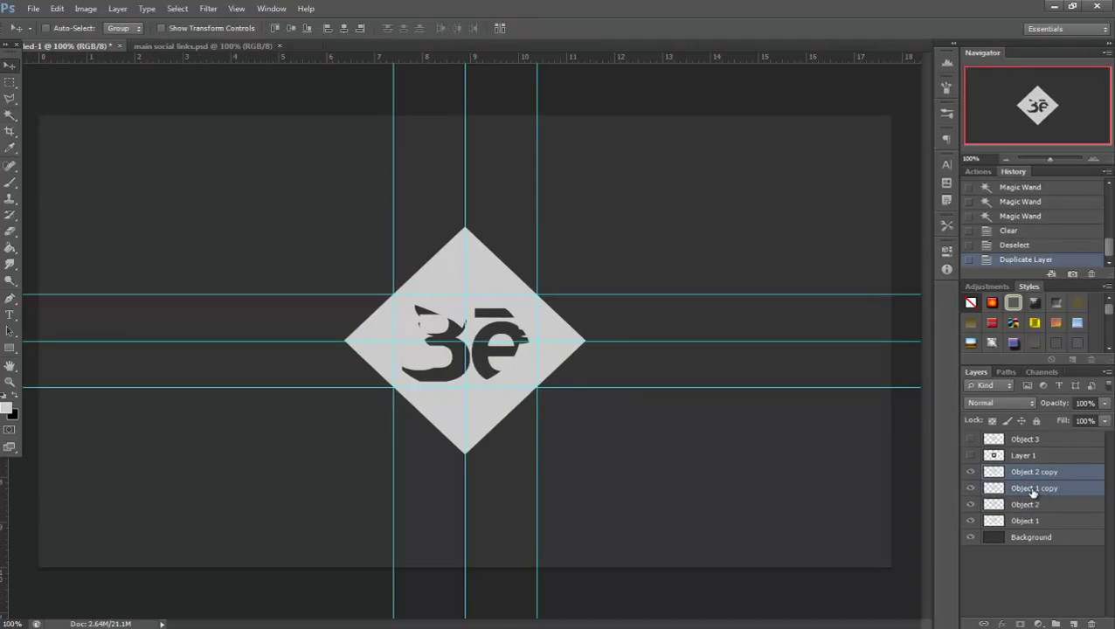
double_click(1035, 489)
text(fad)
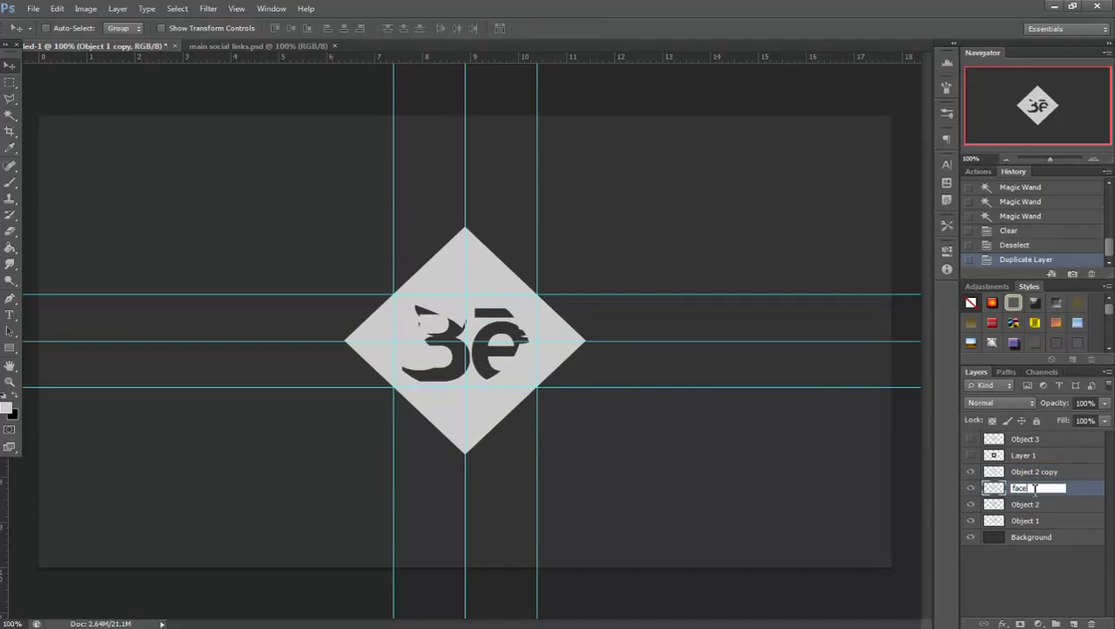
text(ebook)
double_click(1035, 472)
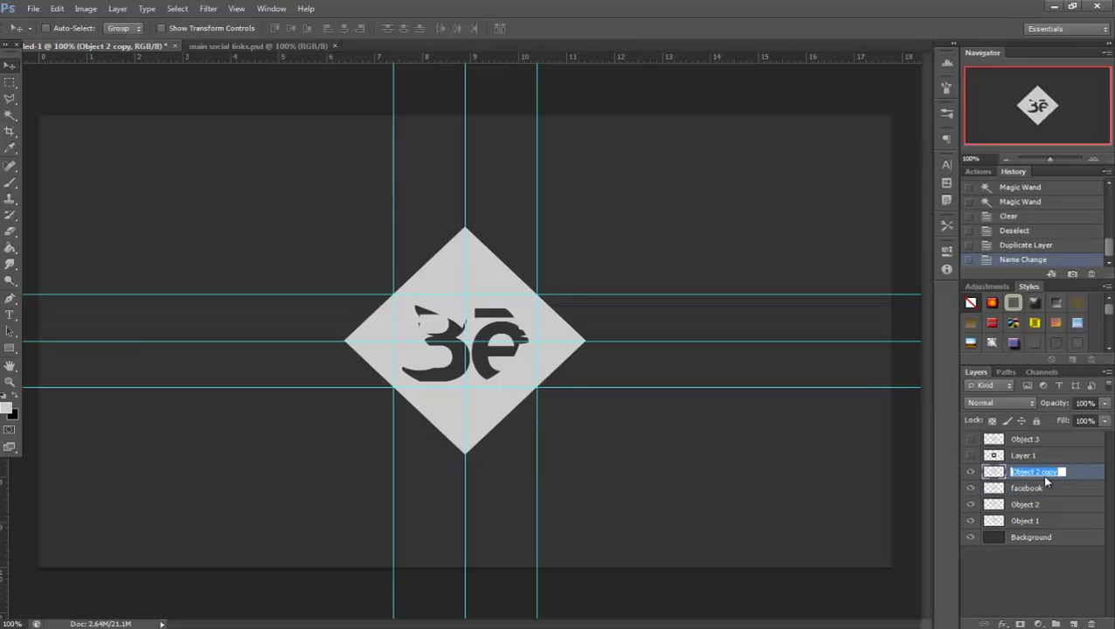
text(t)
text(nstagram)
key(Return)
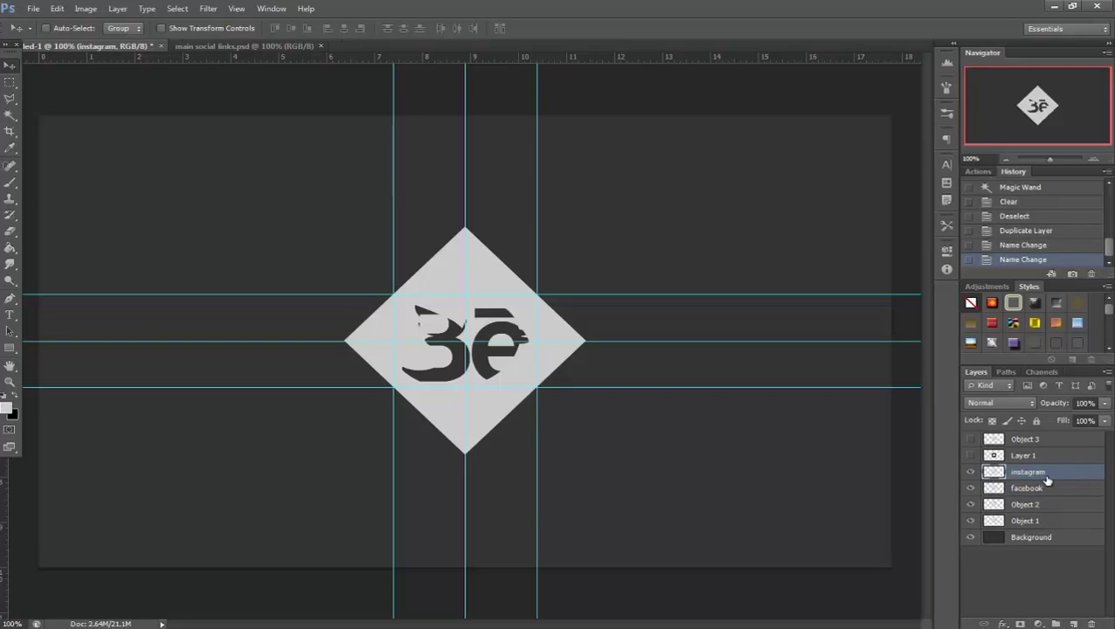
drag(435, 48, 435, 48)
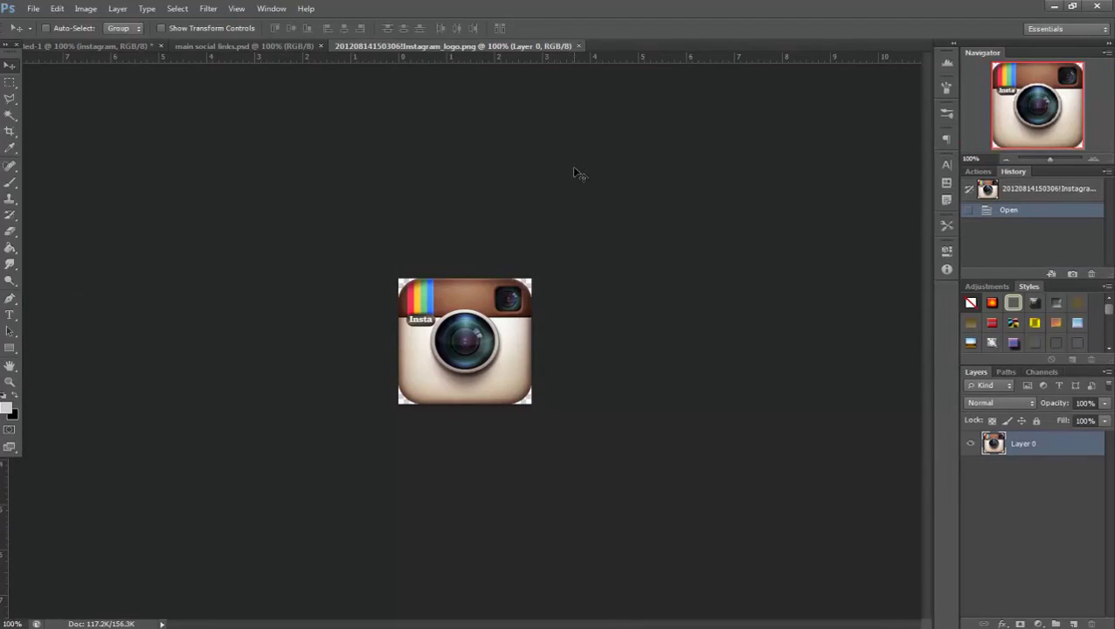
- Zoom the Instagram logo to 200% and copy its layer into main social links.psd
click(1094, 160)
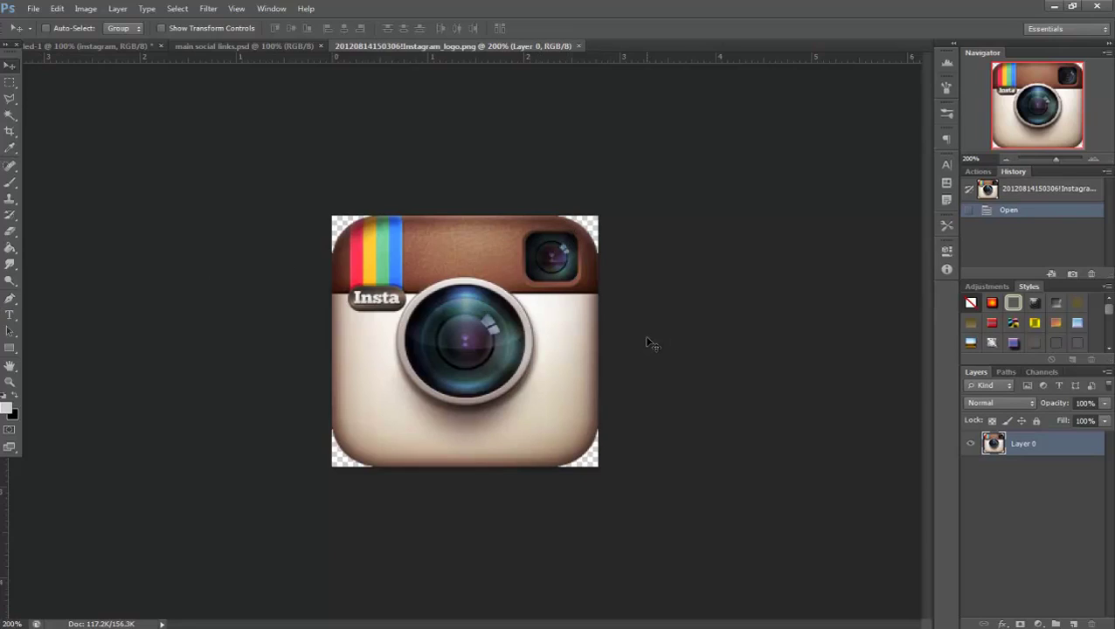
click(201, 46)
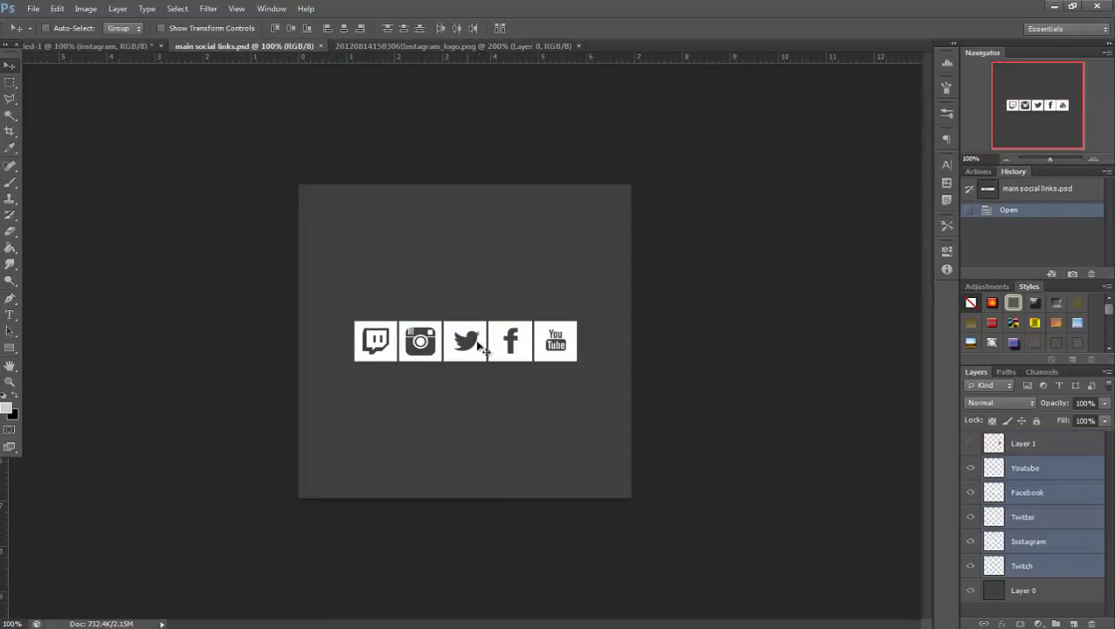
click(376, 46)
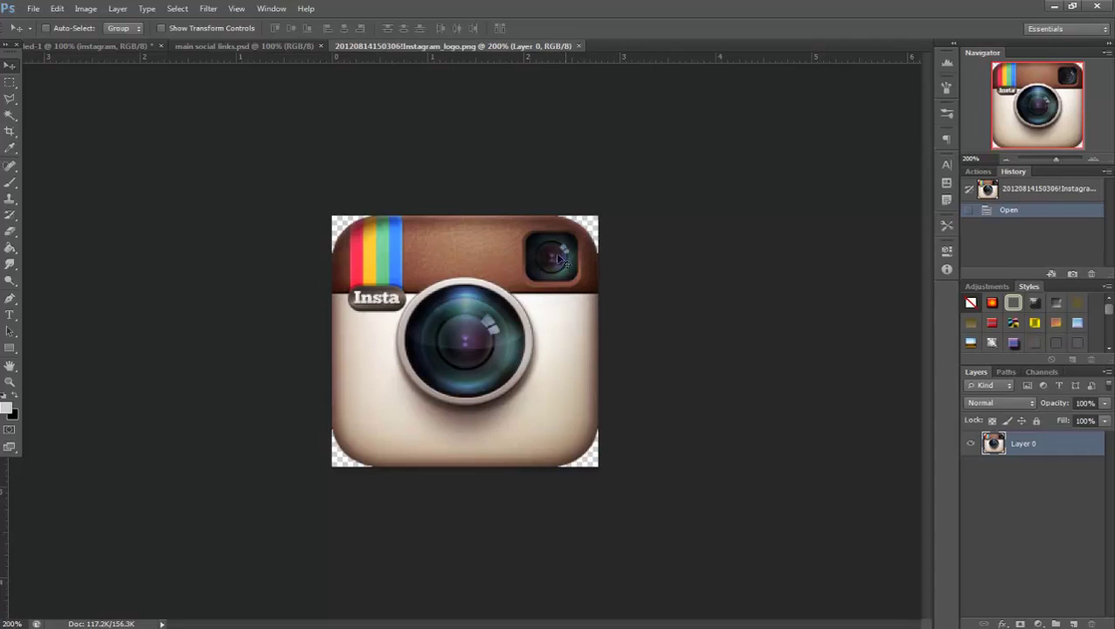
click(285, 48)
drag(404, 45, 162, 87)
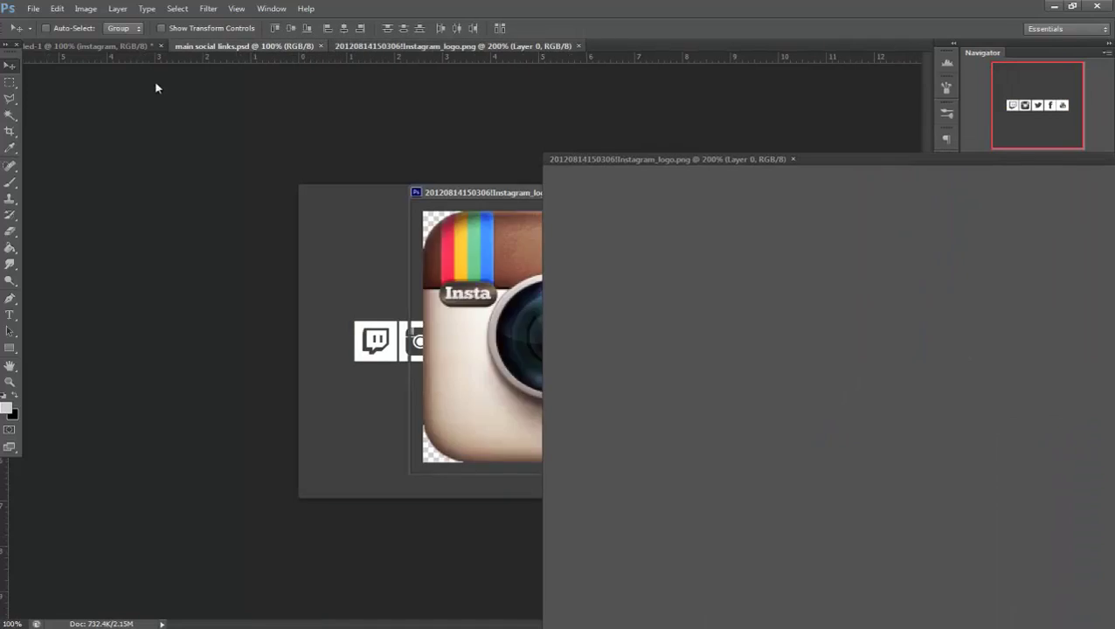
drag(512, 288, 424, 234)
- Shrink the Instagram logo to below 64% and place it above the icon row
click(1093, 159)
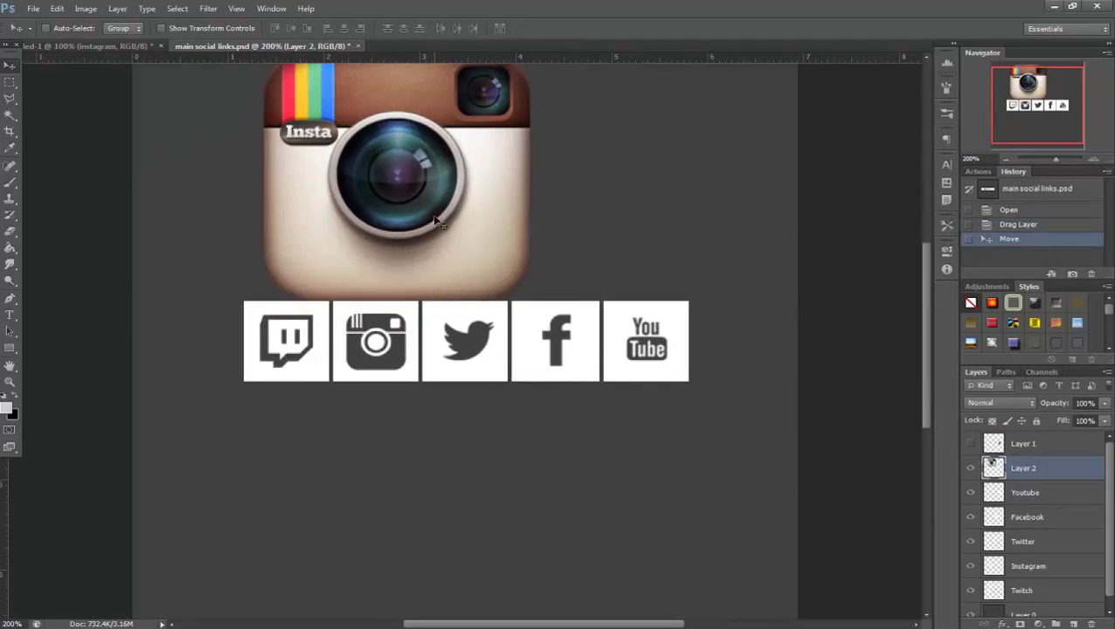
key(ctrl+t)
drag(527, 299, 395, 174)
drag(347, 128, 413, 243)
drag(457, 299, 439, 281)
click(665, 27)
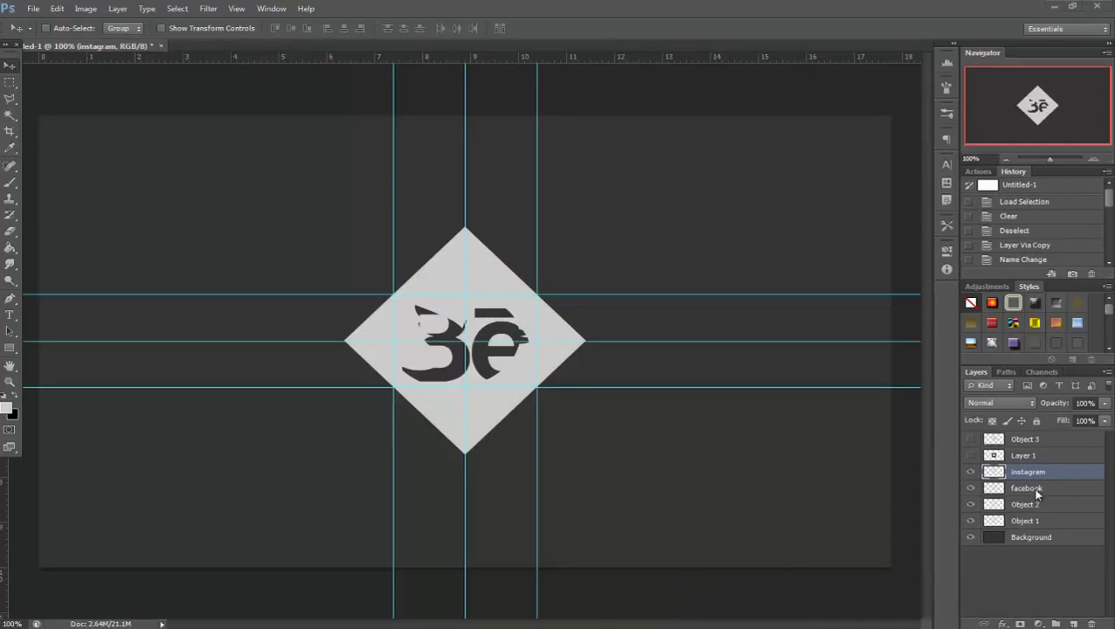
- Rename the Object 1 layer to Twitter and the Object 2 layer to Be
click(1027, 521)
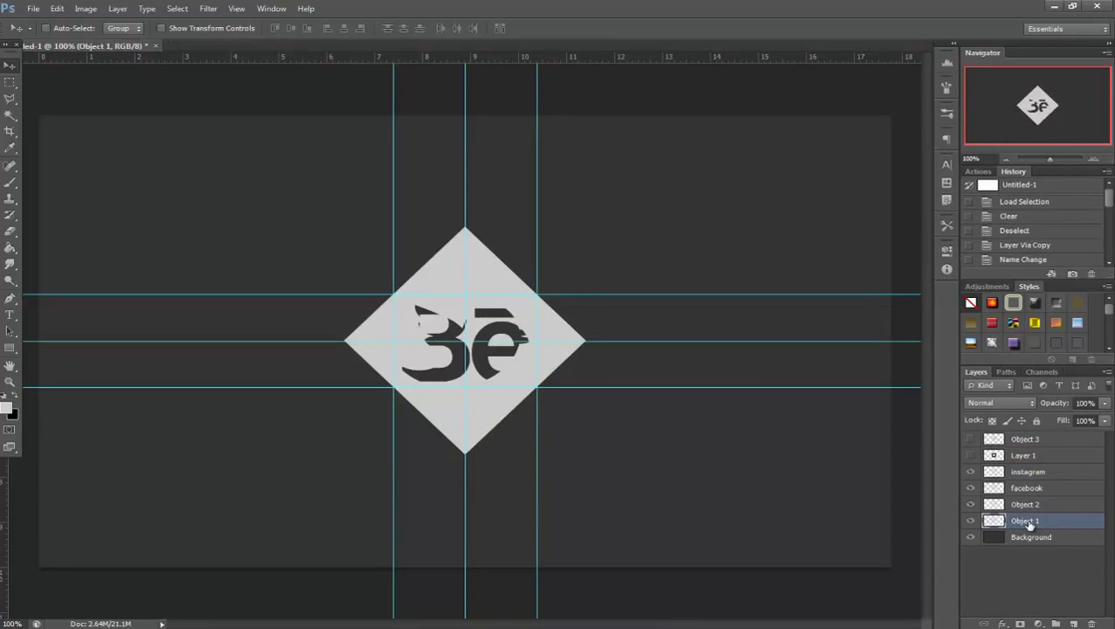
double_click(1028, 521)
text(Twitter)
double_click(1025, 505)
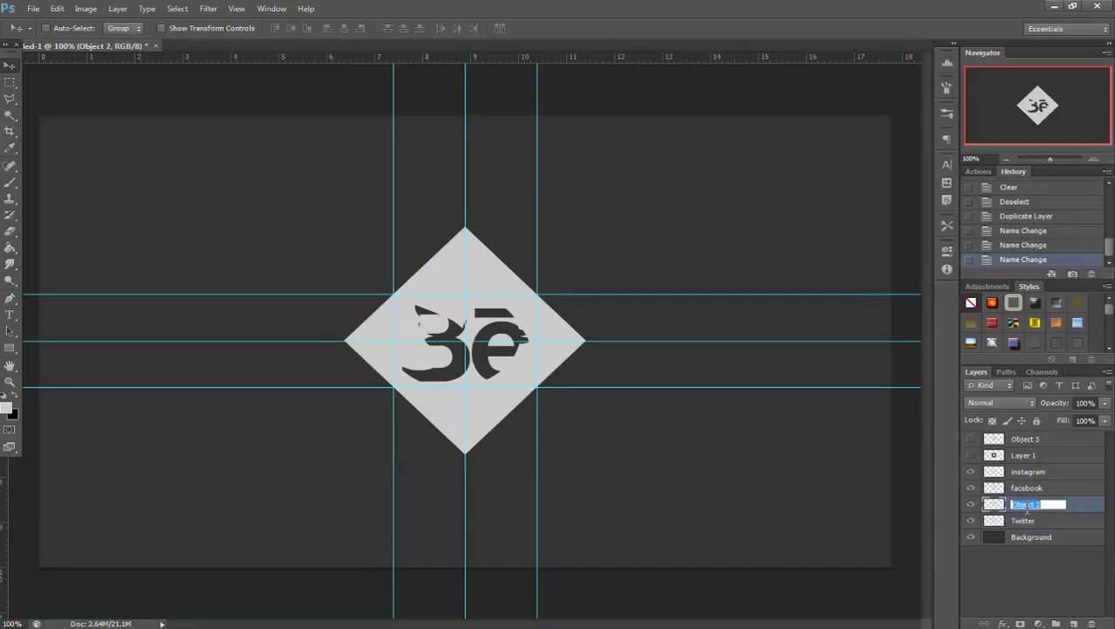
text(Be)
key(Return)
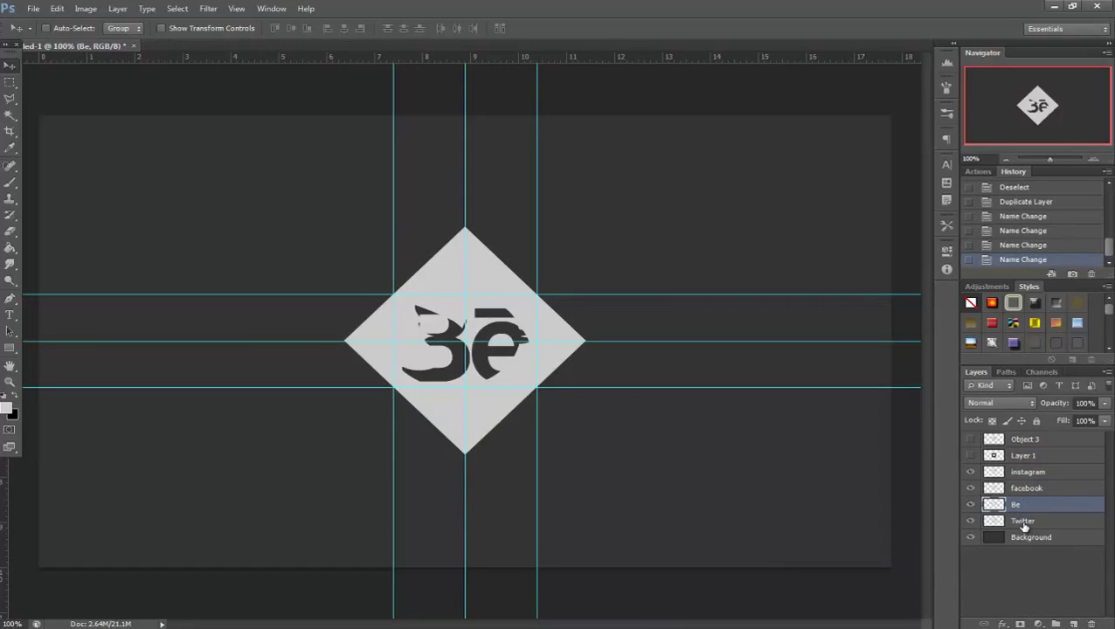
- Move the Twitter diamond left of the Be diamond, then shift the Be diamond slightly left
click(1020, 525)
key(ctrl+t)
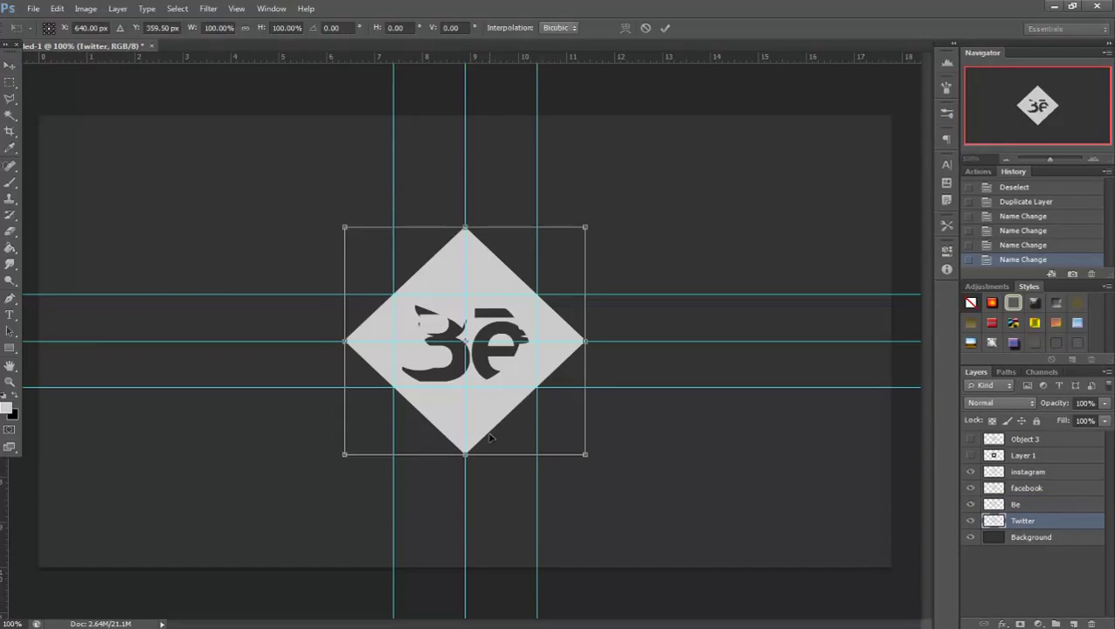
drag(516, 442, 212, 429)
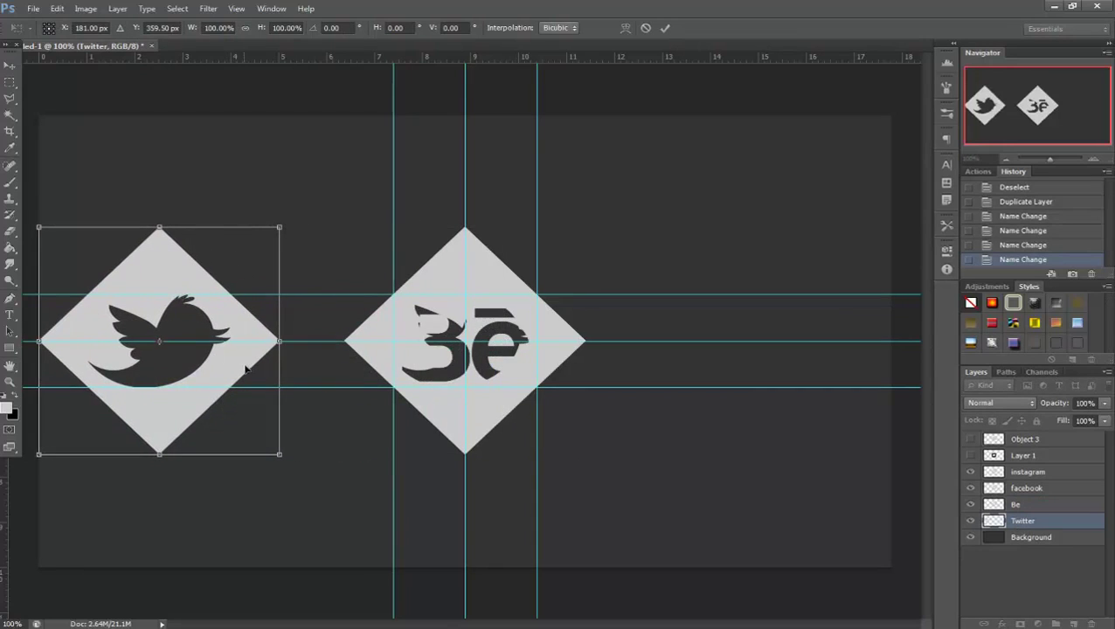
click(665, 28)
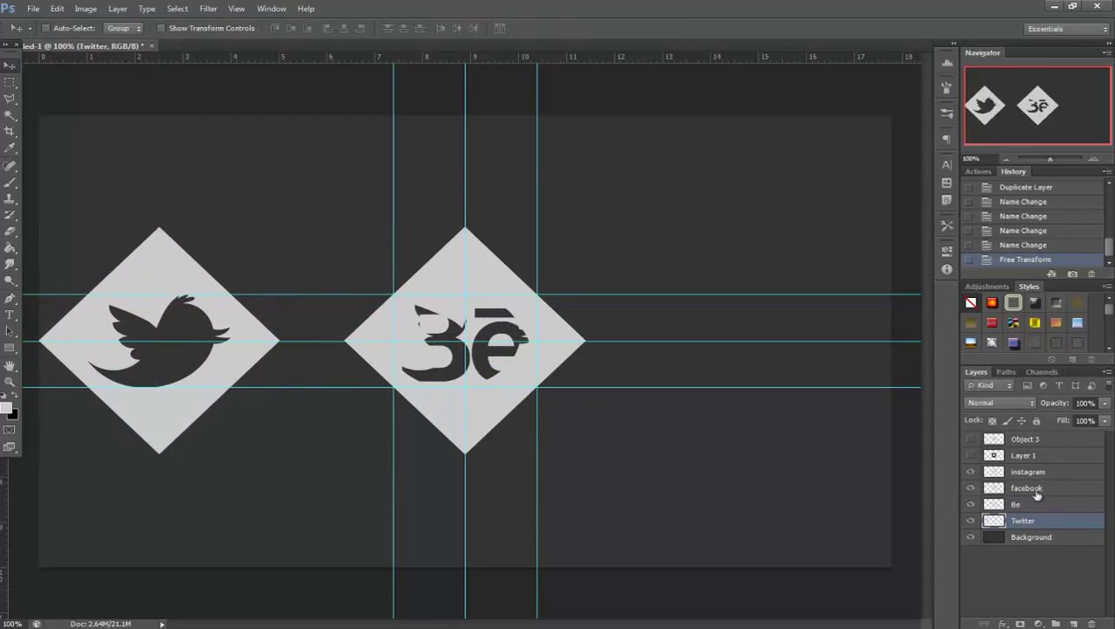
click(1025, 506)
key(ctrl+t)
drag(486, 396, 422, 394)
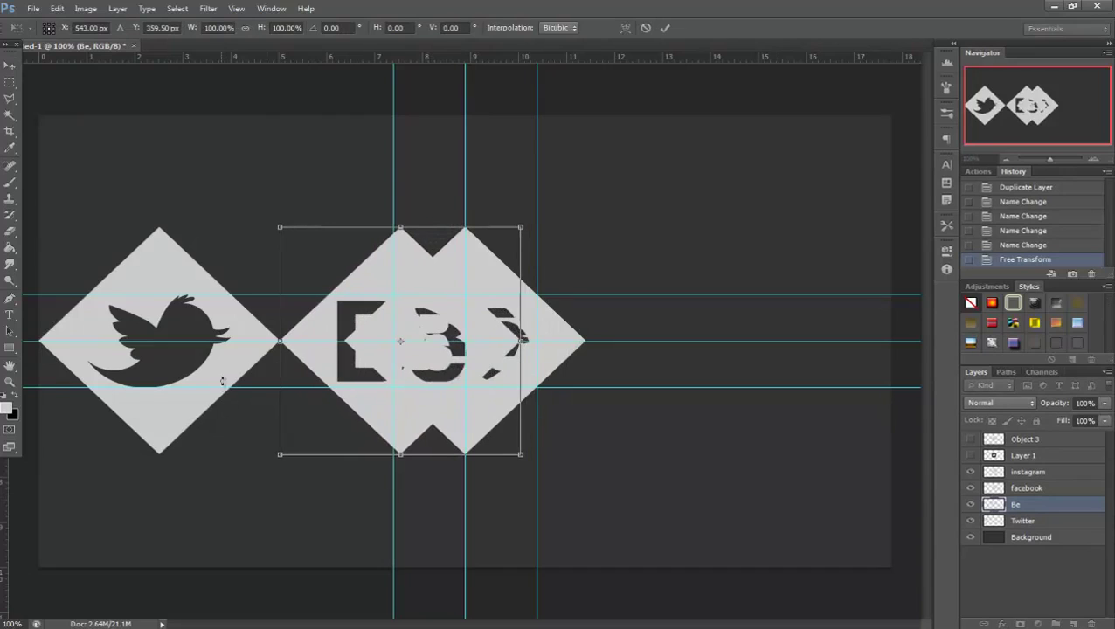
click(665, 28)
- Leave the facebook layer in place, then hide and delete the instagram layer
click(1020, 487)
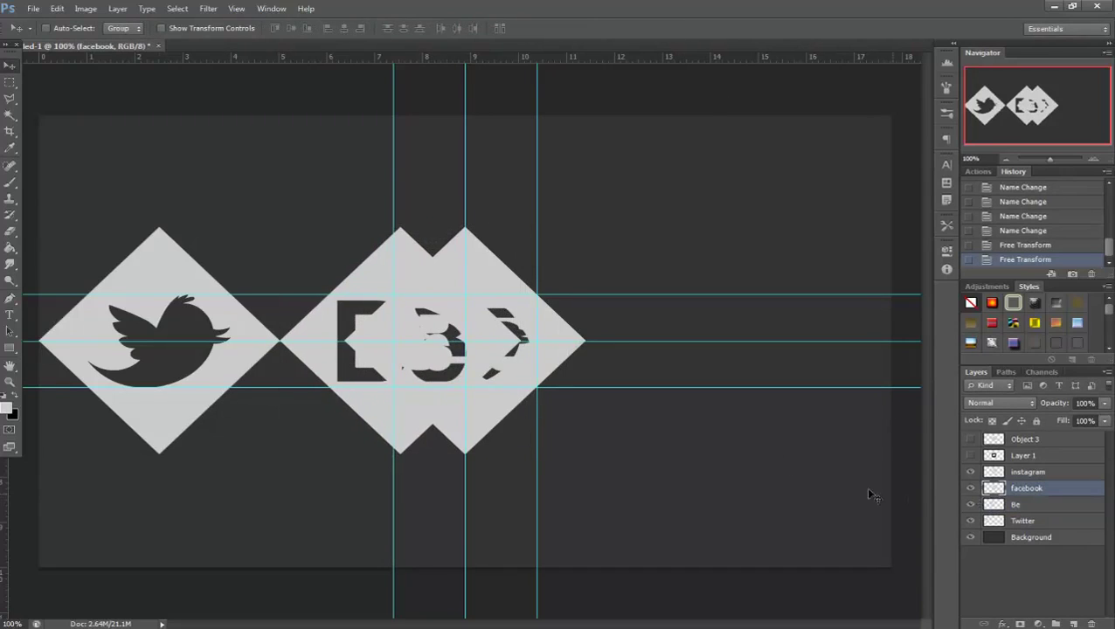
key(ctrl+t)
drag(483, 401, 568, 407)
key(ctrl+z)
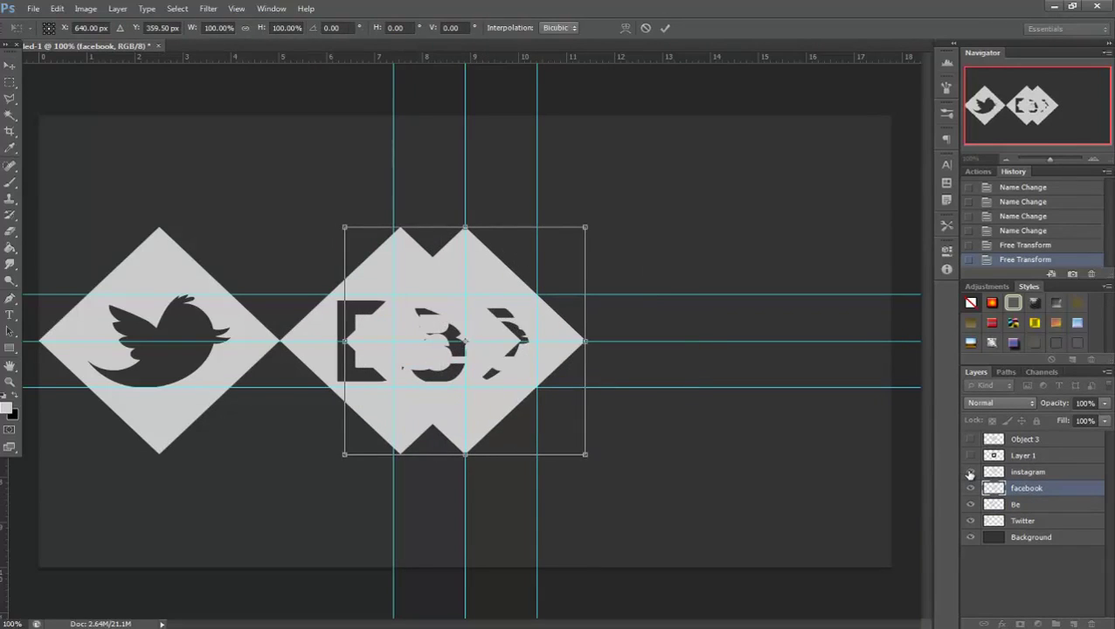
key(Escape)
click(970, 471)
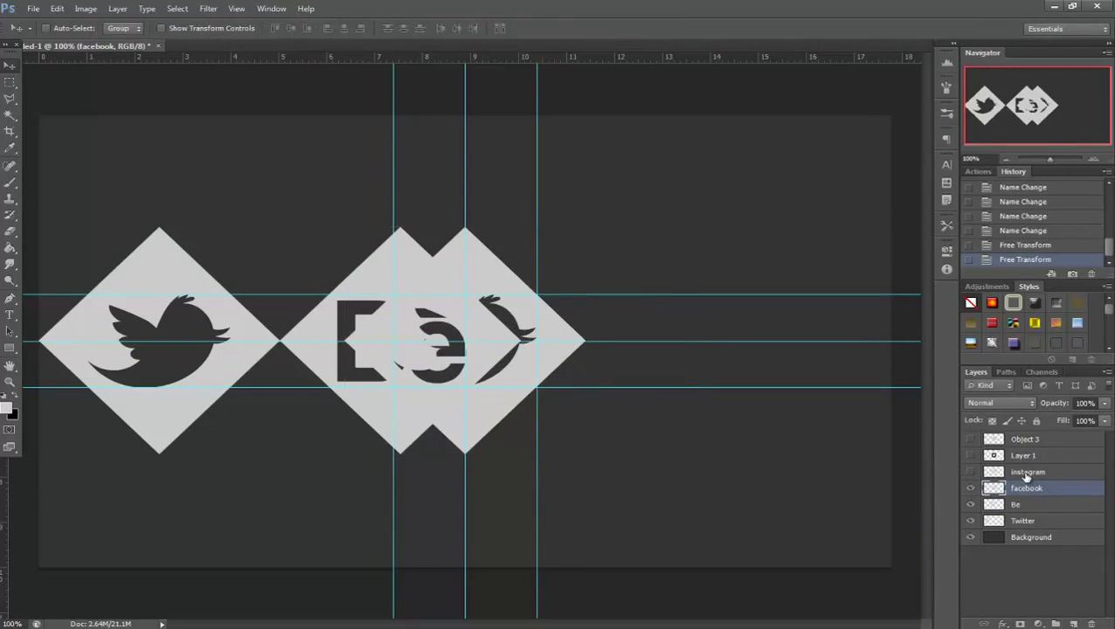
click(1024, 472)
key(Delete)
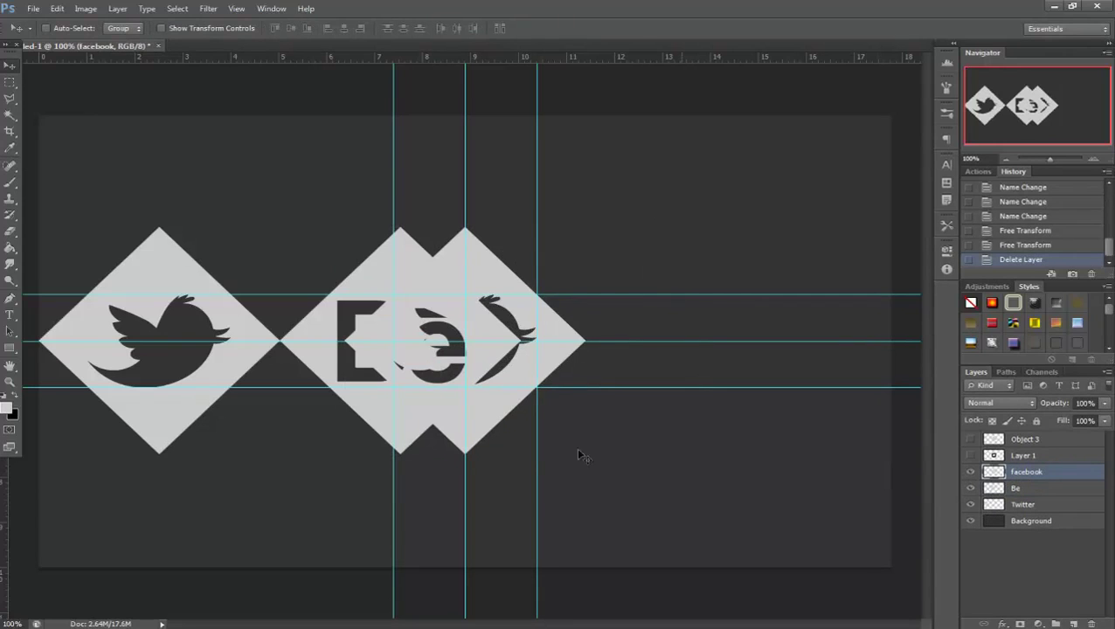
- Free Transform the facebook diamond so it sits edge to edge right of the Be diamond
key(ctrl+t)
drag(512, 422, 664, 424)
mouse_move(729, 394)
mouse_down()
mouse_move(666, 399)
mouse_move(732, 399)
mouse_up()
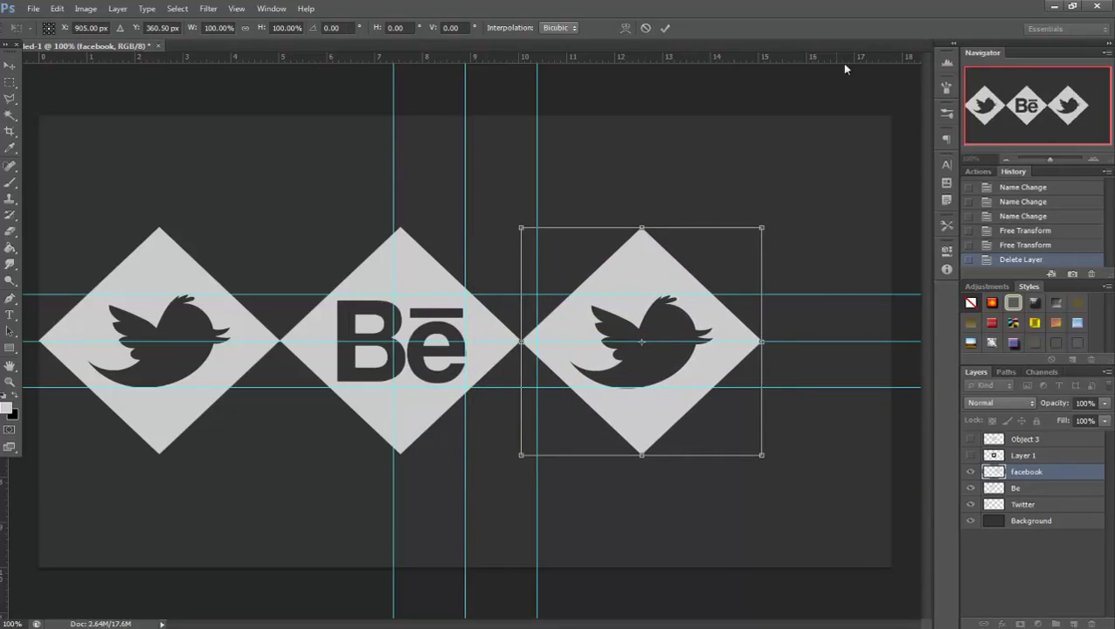
click(665, 28)
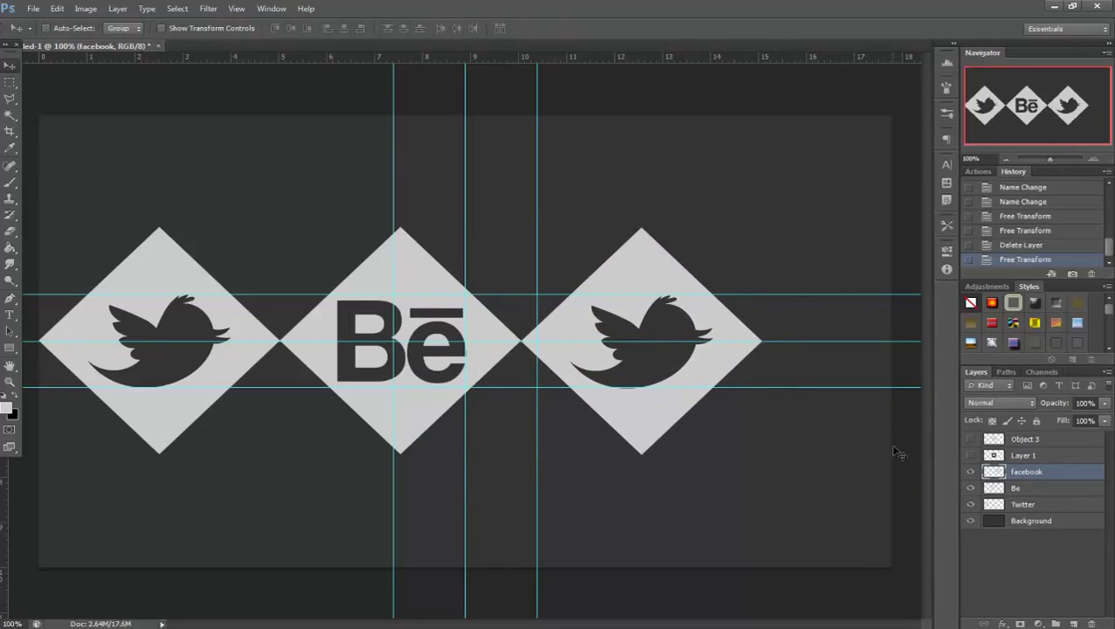
- Select the Twitter, Be and facebook layers, centre the row on the canvas, and clear guides
shift+click(1020, 486)
shift+click(1024, 503)
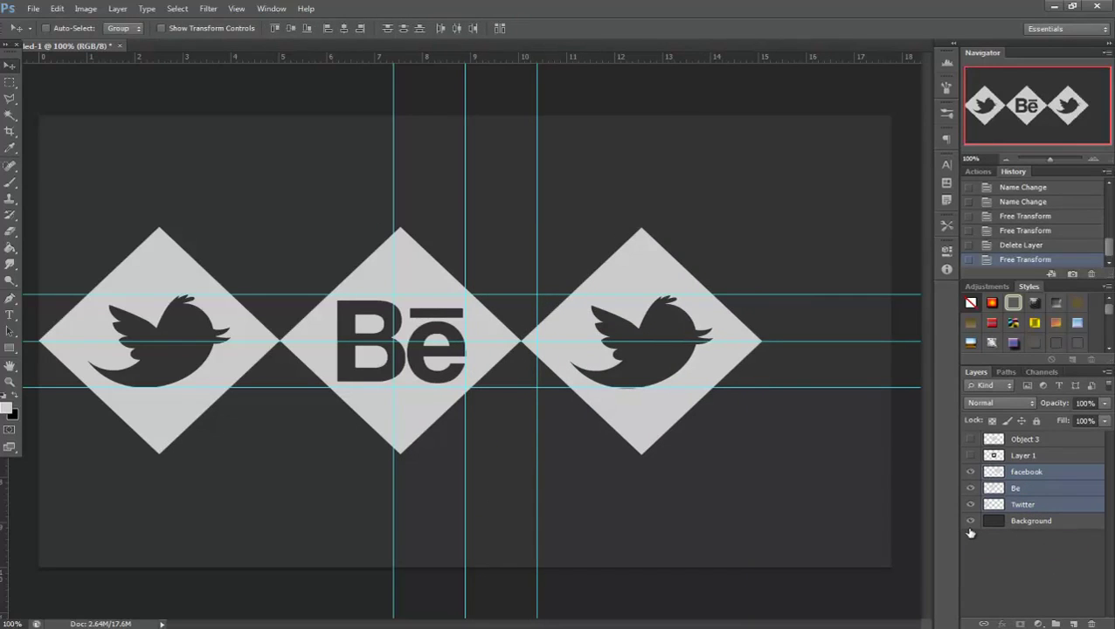
key(ctrl+t)
drag(542, 390, 604, 391)
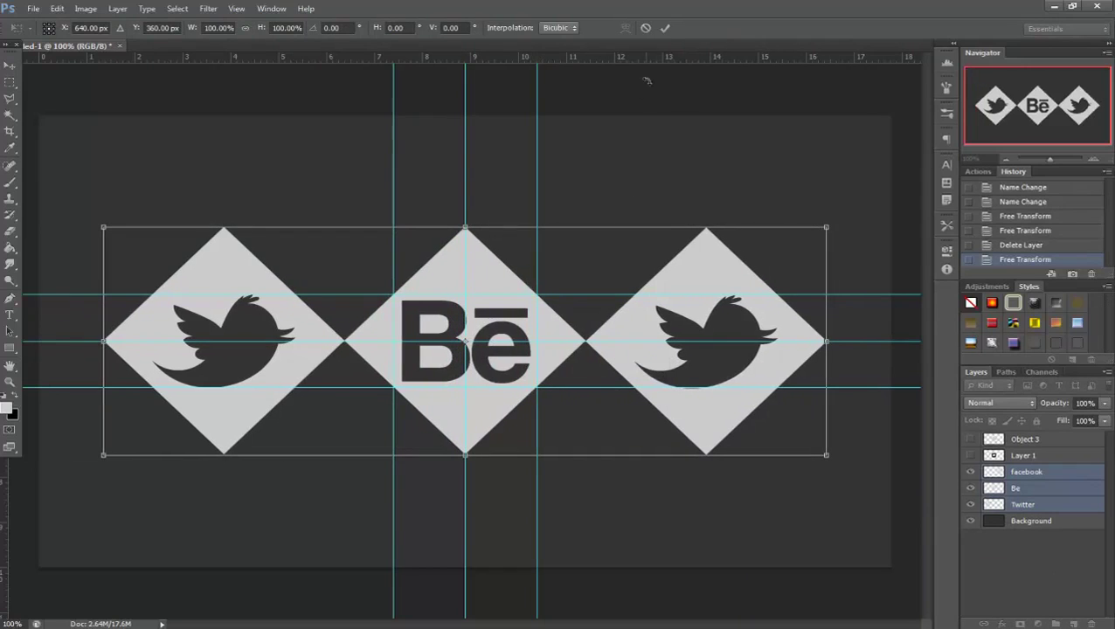
click(663, 27)
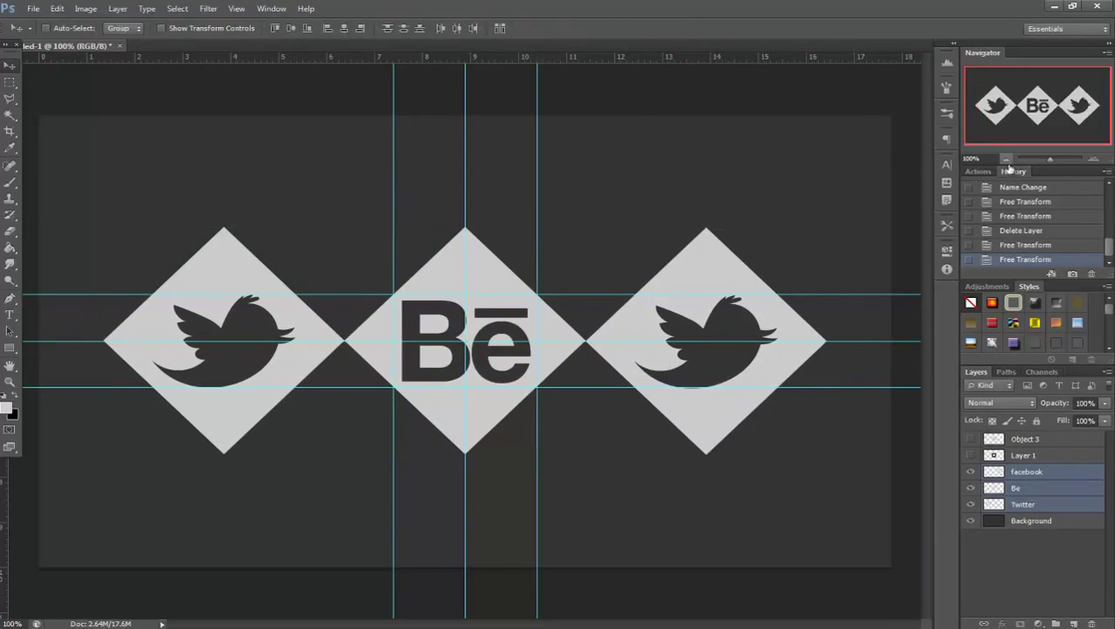
key(ctrl+semicolon)
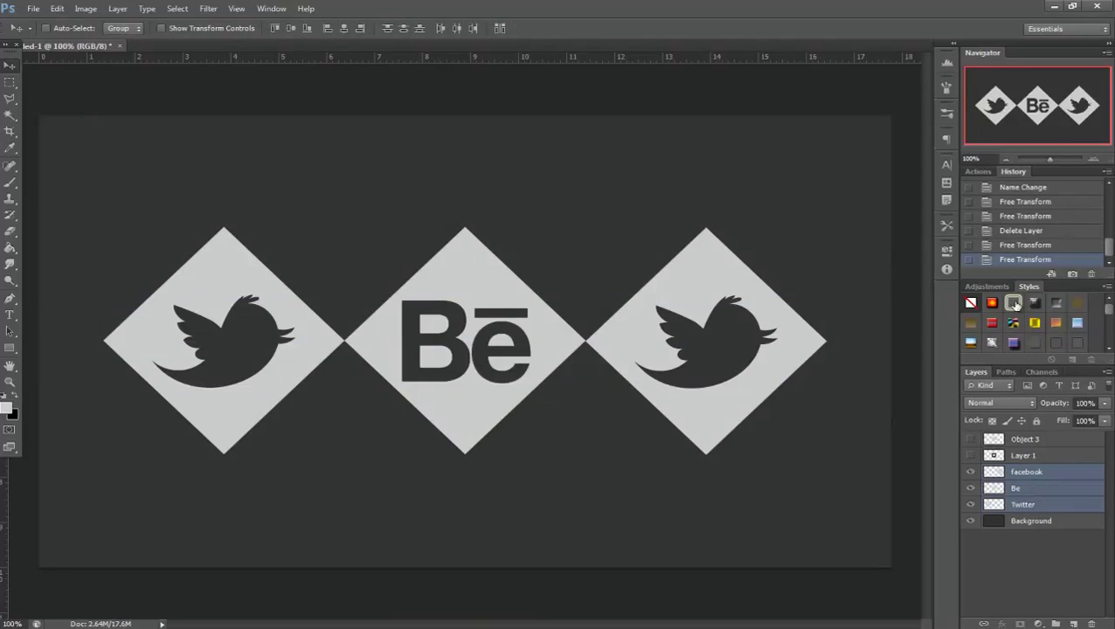
- Apply the lime-green beveled Styles preset to the three diamonds, then open the Instagram and Behance logo images
drag(1109, 308, 1108, 339)
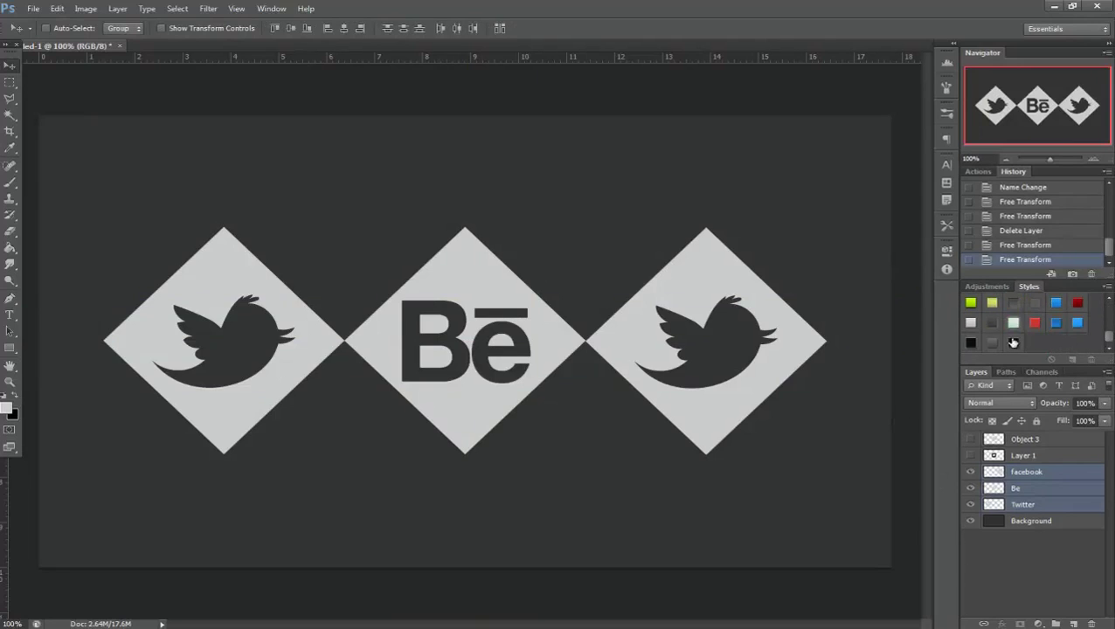
click(971, 303)
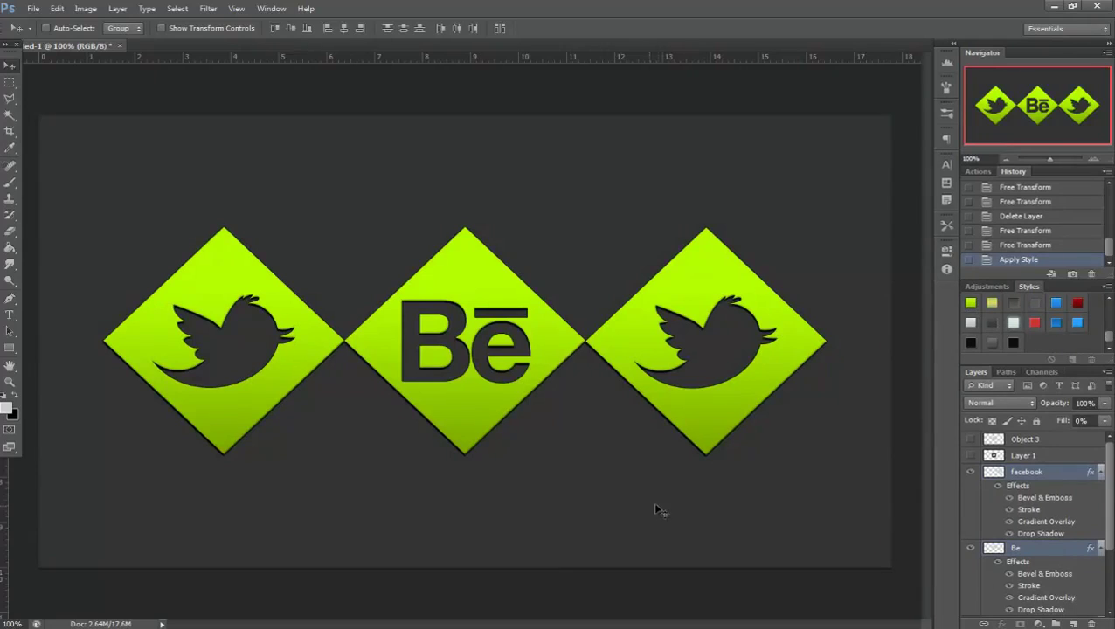
click(992, 305)
click(1013, 341)
click(1015, 324)
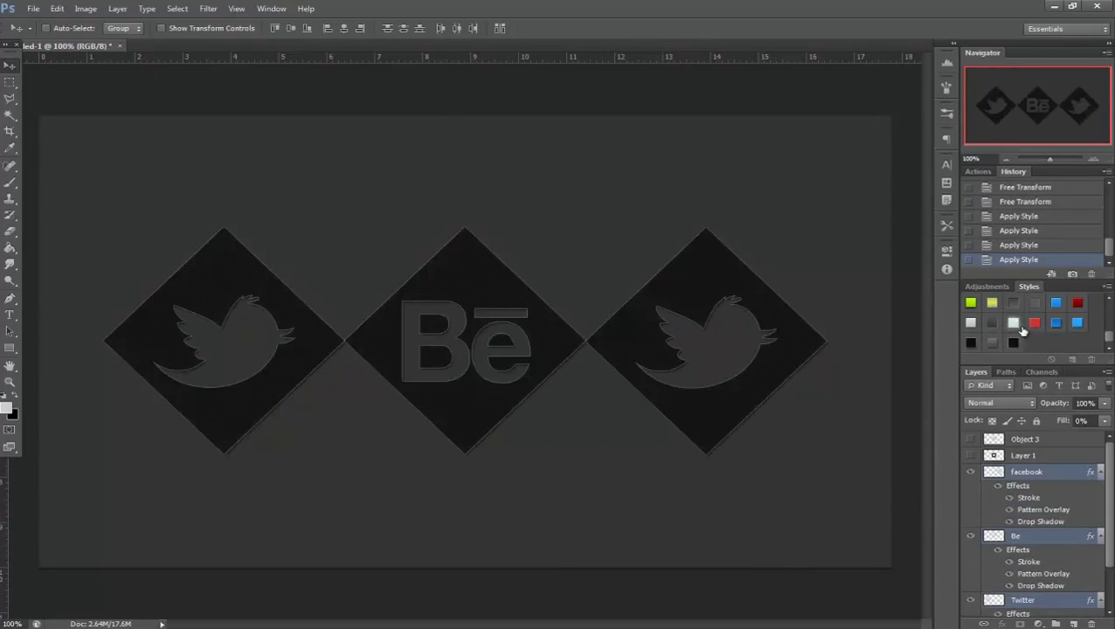
click(1015, 324)
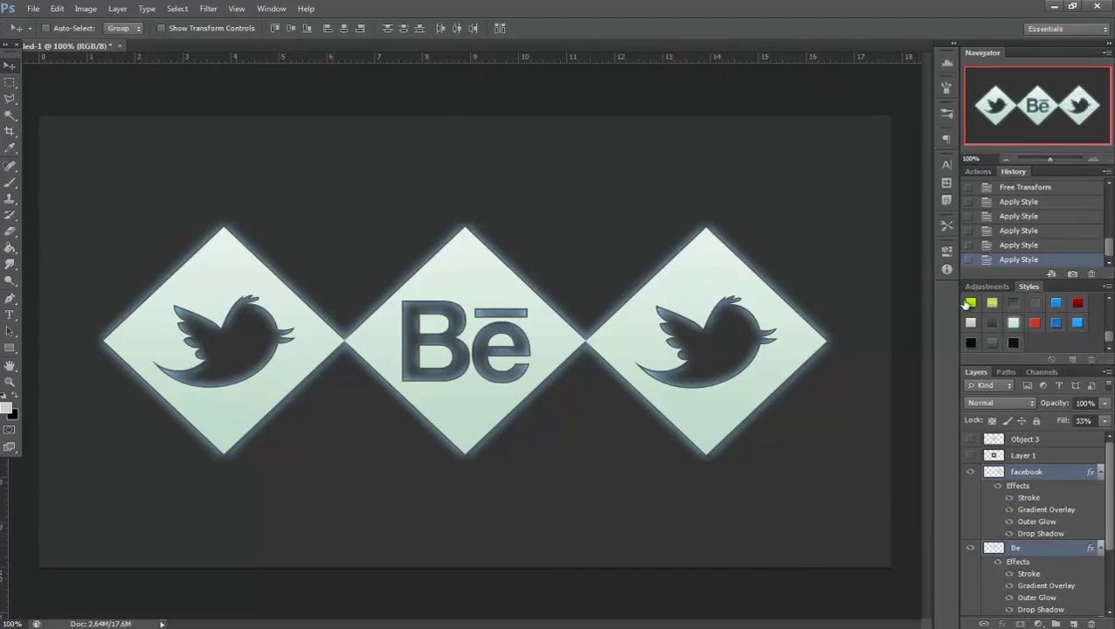
click(969, 303)
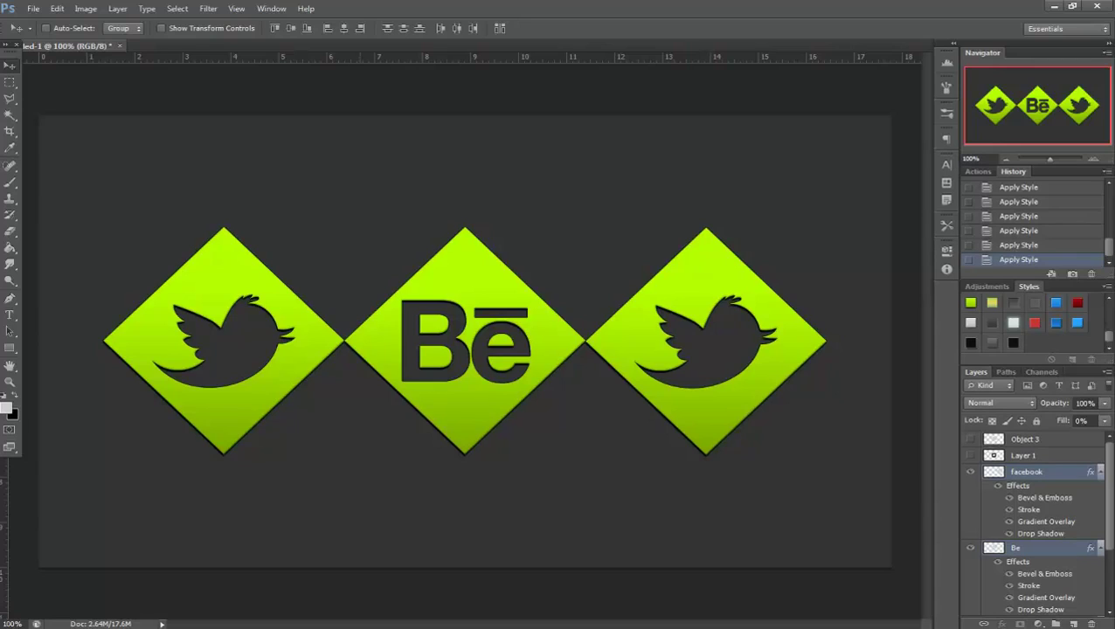
drag(249, 67, 262, 46)
drag(1074, 5, 478, 49)
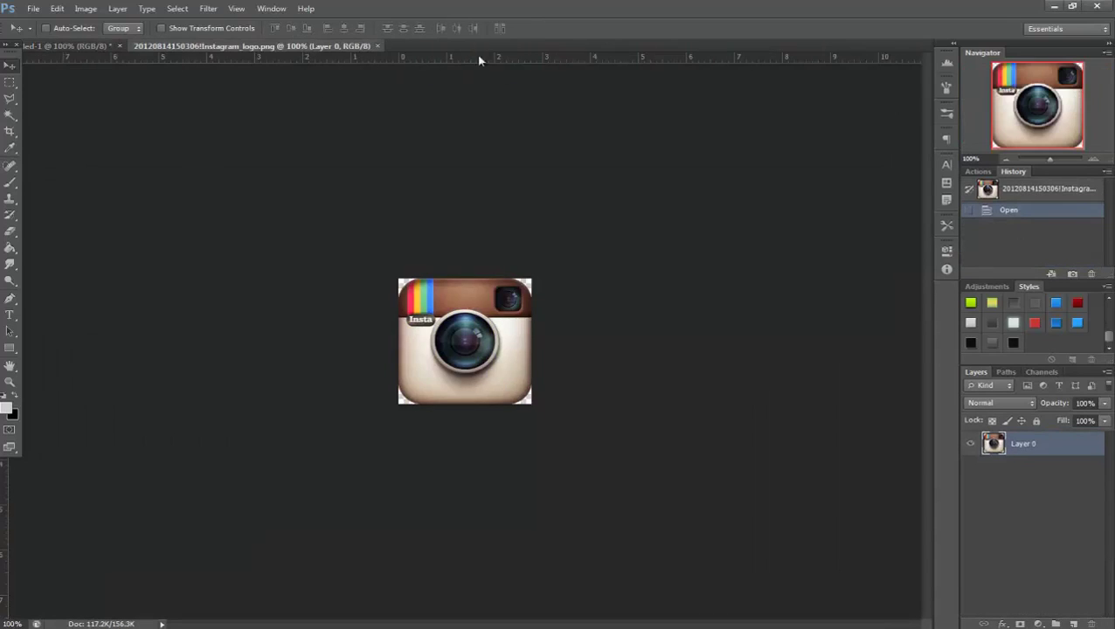
- Open the Vimeo logo image and look through the Untitled-1, Behance, Instagram and Vimeo tabs
drag(1075, 6, 660, 49)
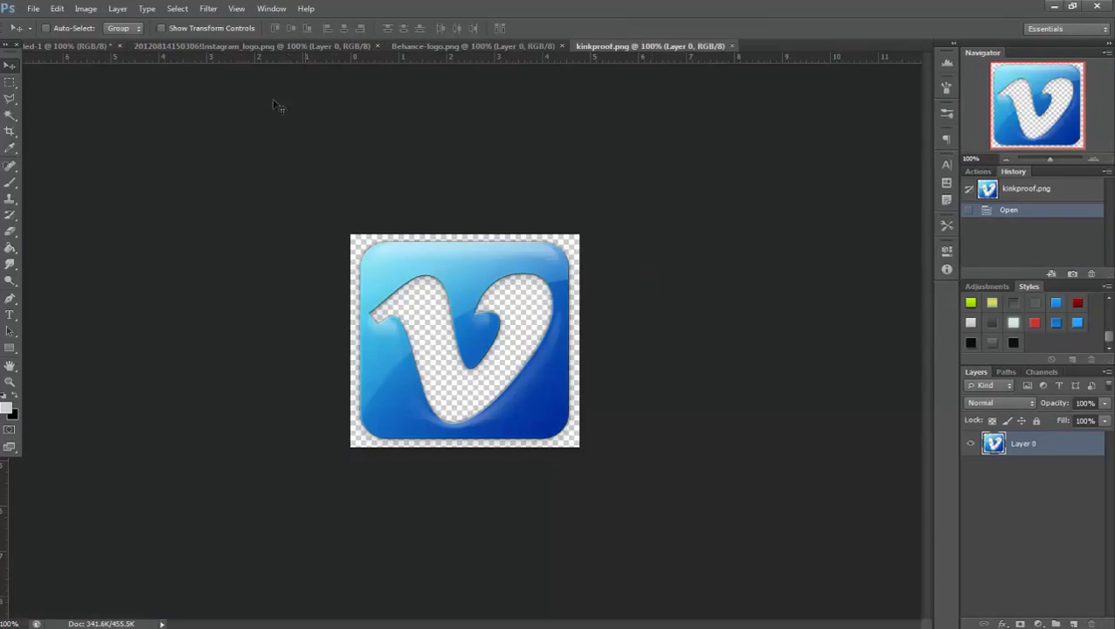
click(73, 47)
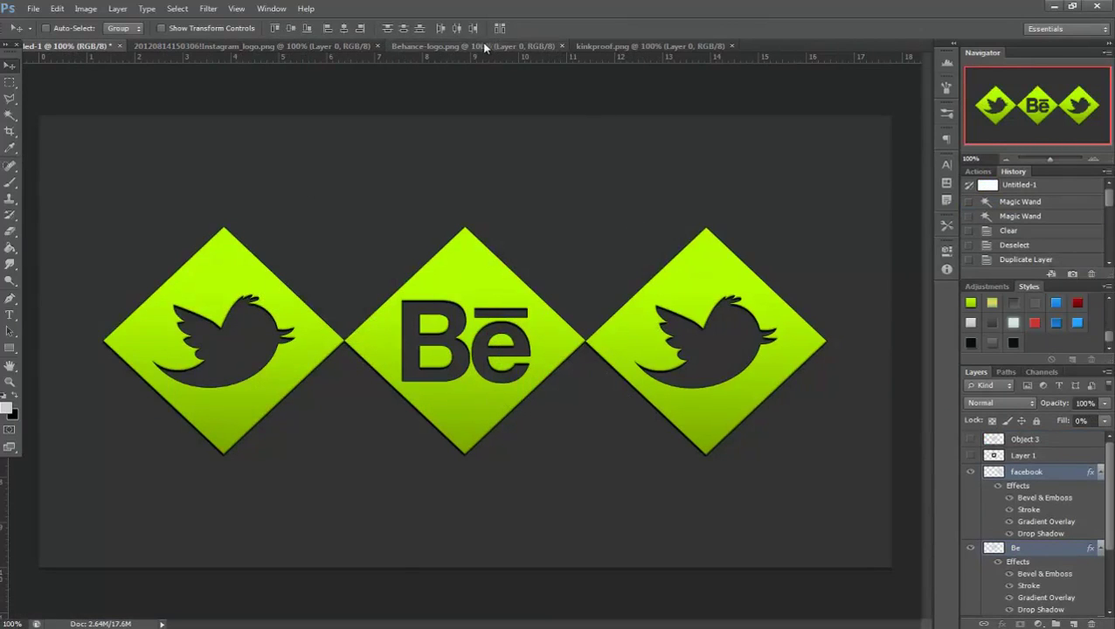
click(407, 48)
click(310, 48)
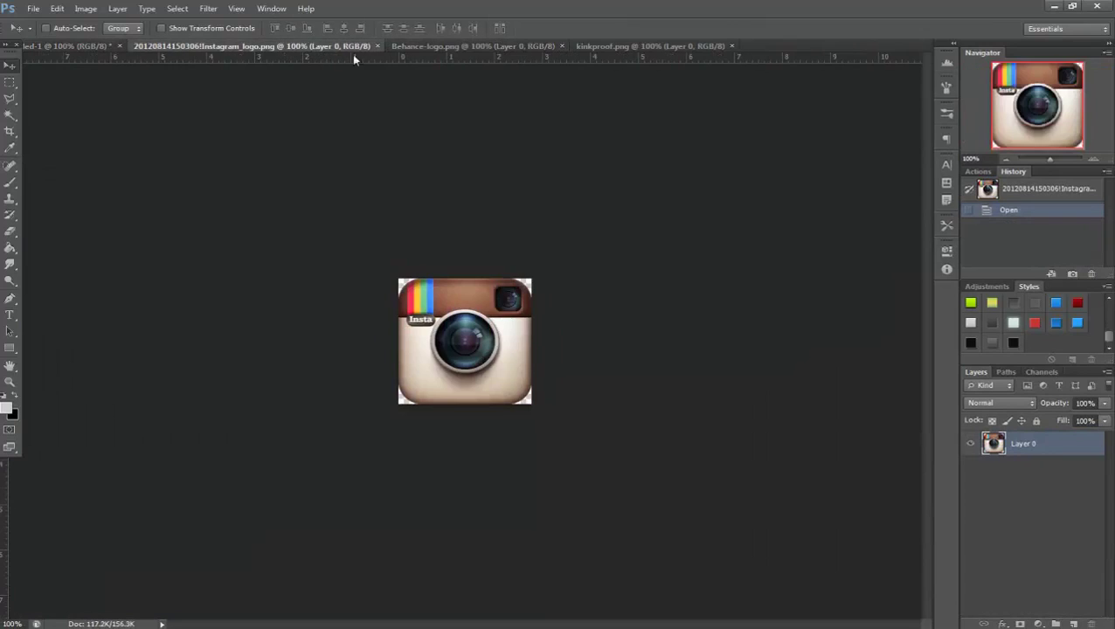
click(625, 46)
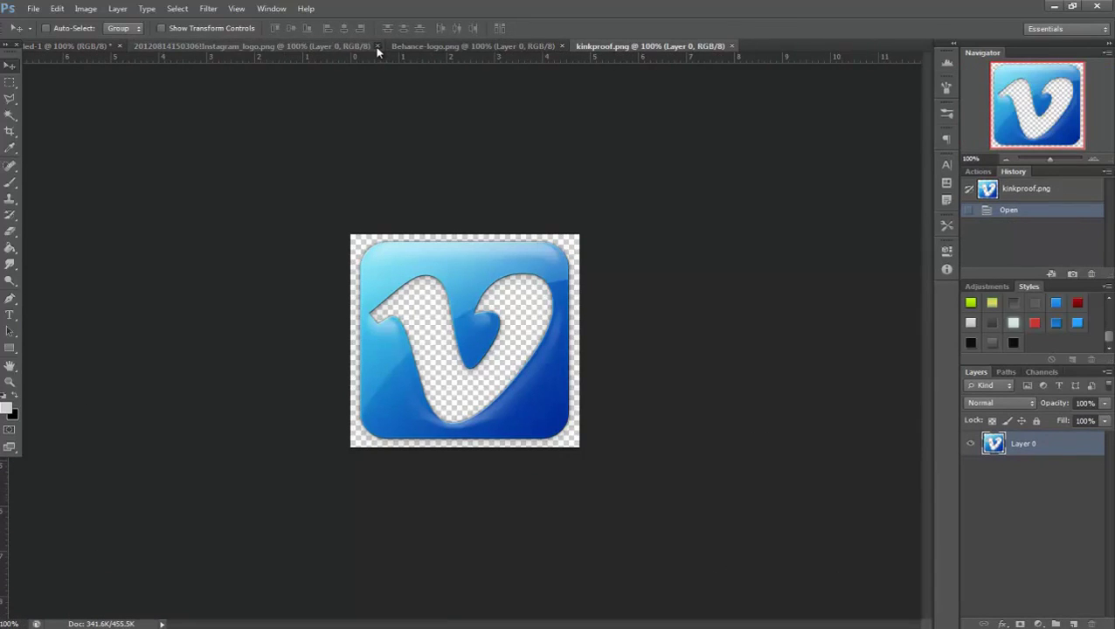
- Close the Instagram, Behance and Vimeo logo documents
click(302, 47)
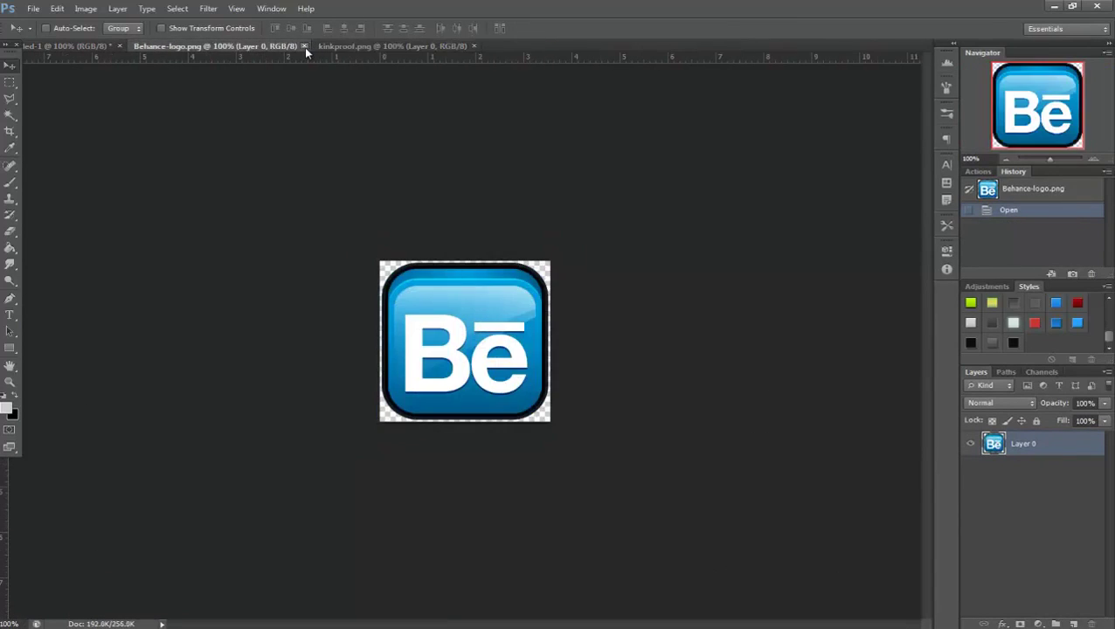
click(304, 46)
click(293, 46)
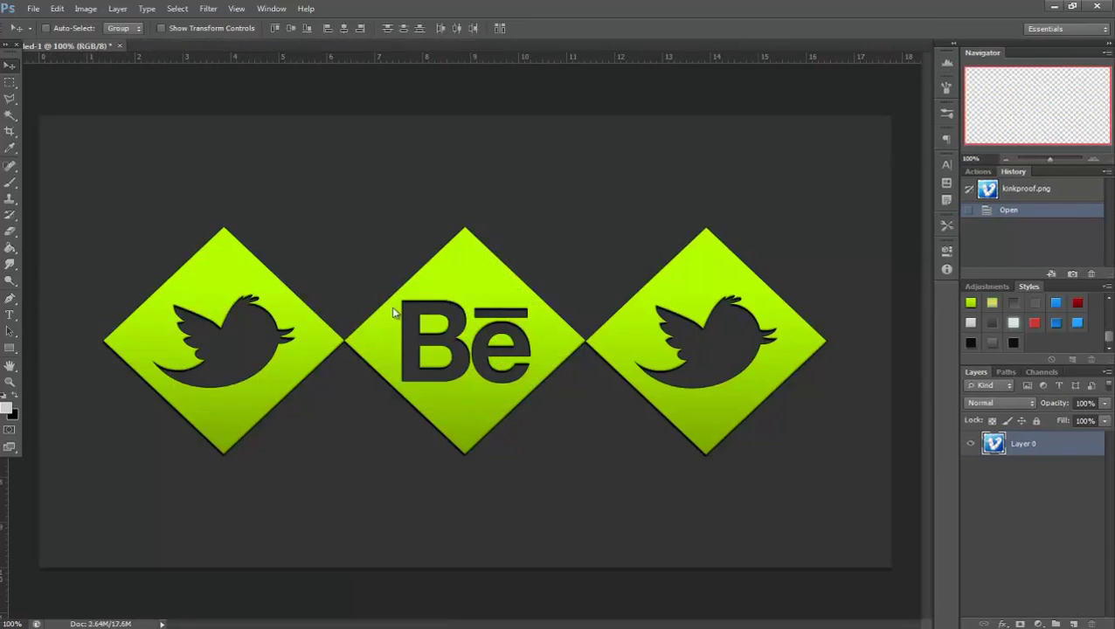